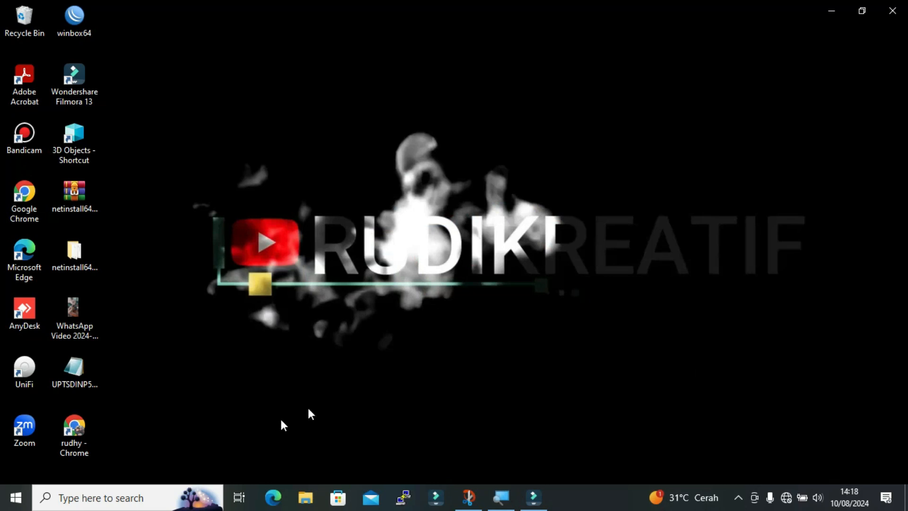
Step: Launch WinBox and connect to the MikroTik neighbor DC:2C:6E:2C:91:CD with the admin login
double_click(73, 33)
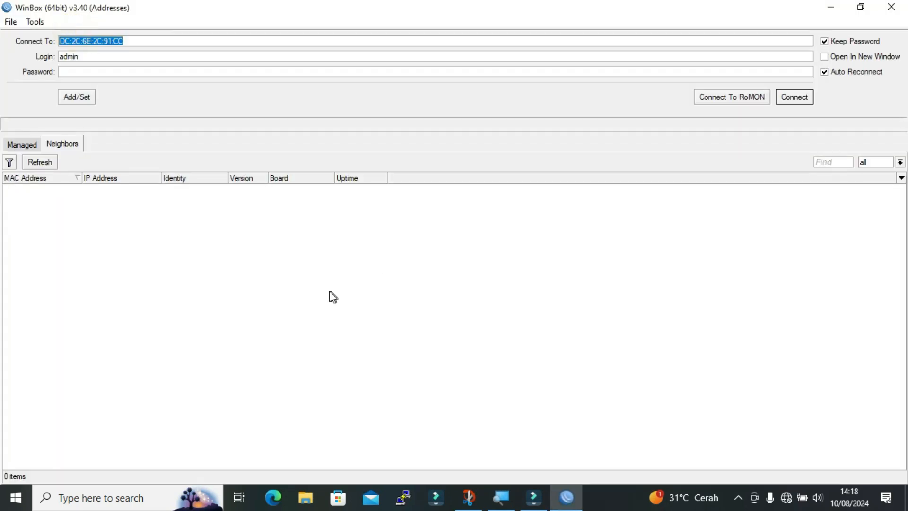
left_click(298, 255)
left_click(22, 145)
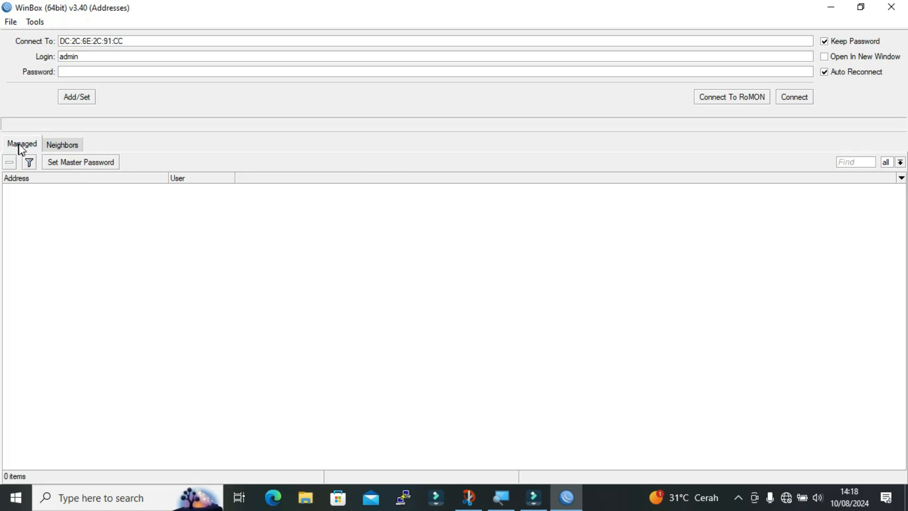
left_click(62, 144)
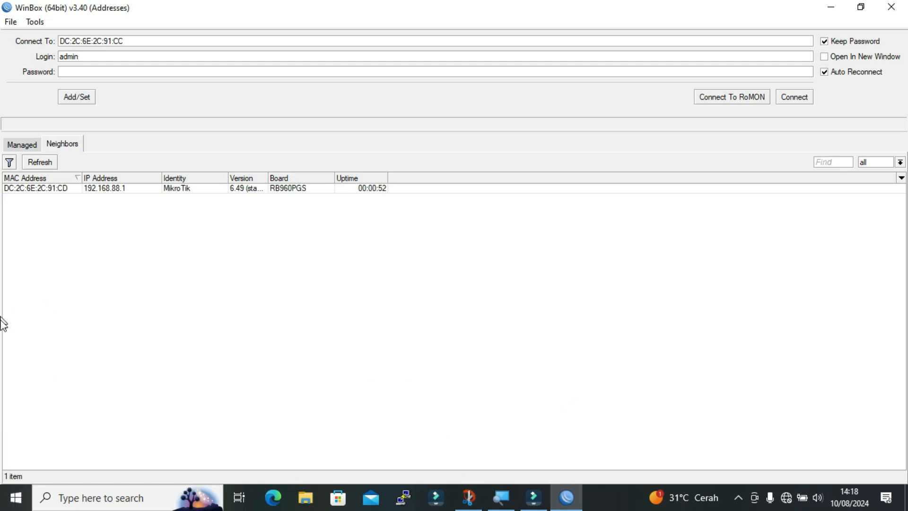
left_click(34, 191)
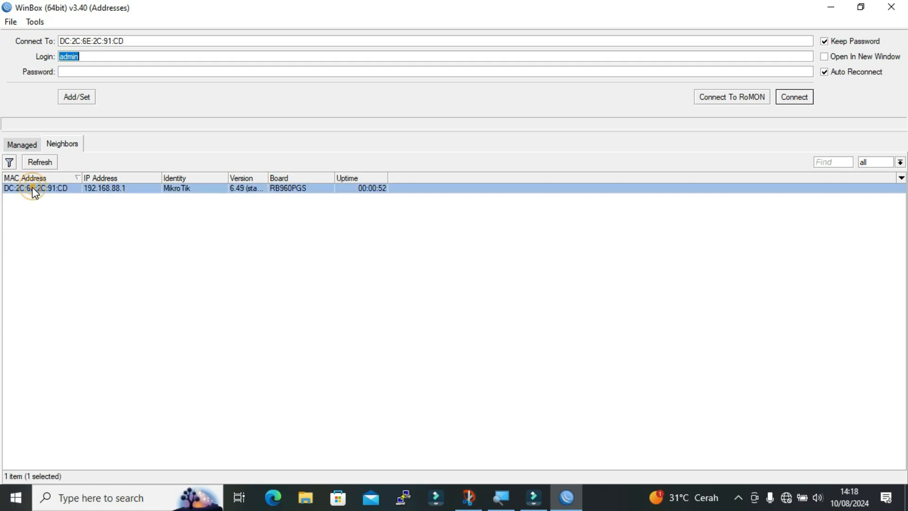
left_click(794, 97)
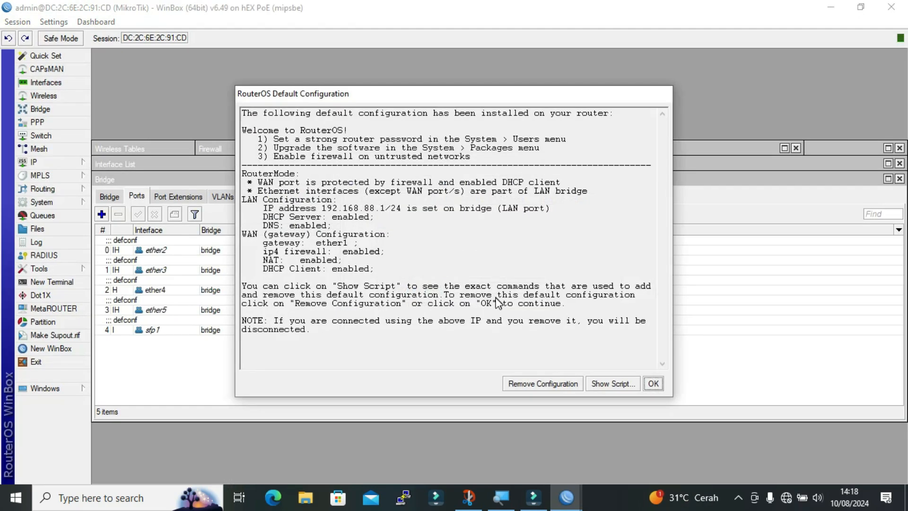
Step: Accept the default configuration notice, then dismiss the password change prompt and the DHCP Client window
left_click(652, 383)
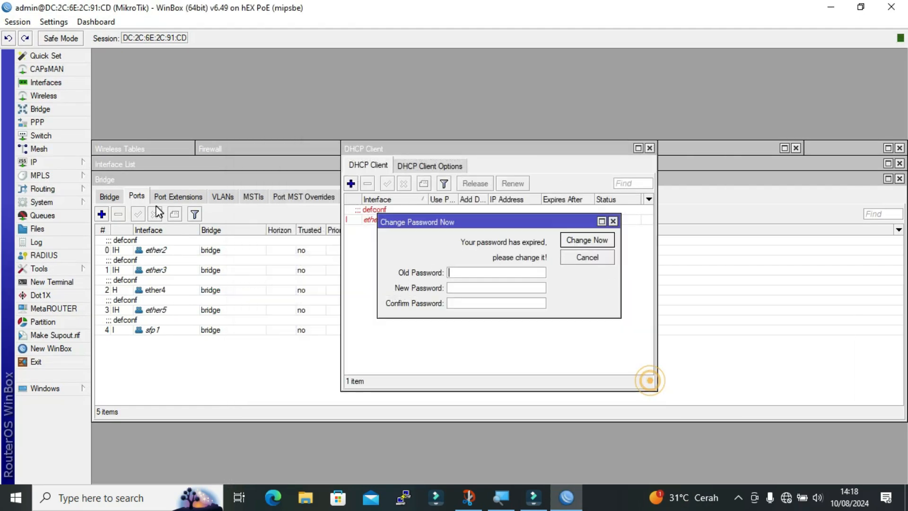
left_click(613, 221)
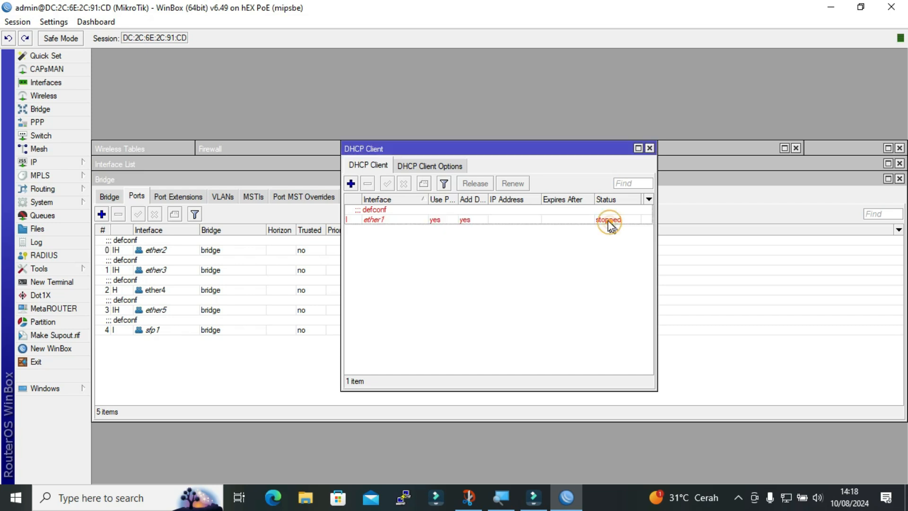
left_click(649, 148)
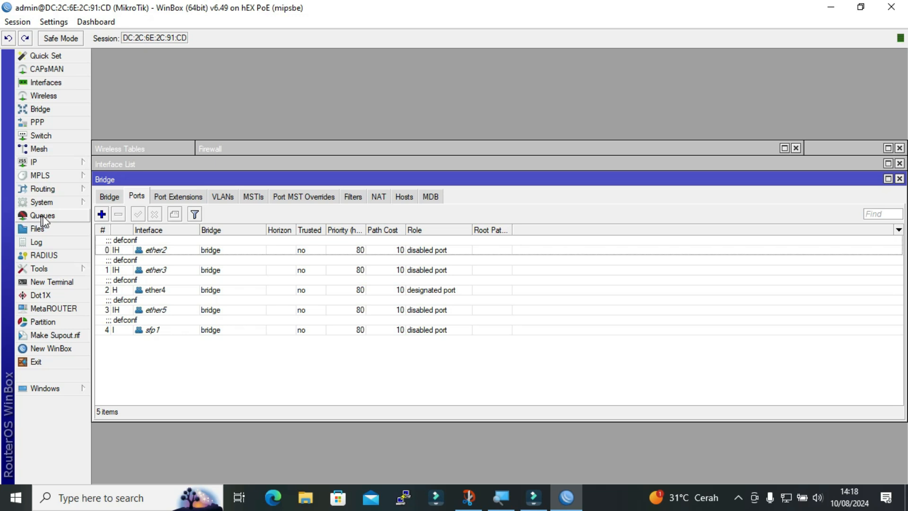
Step: Reset the router configuration with No Default Configuration enabled and confirm the reset
left_click(50, 203)
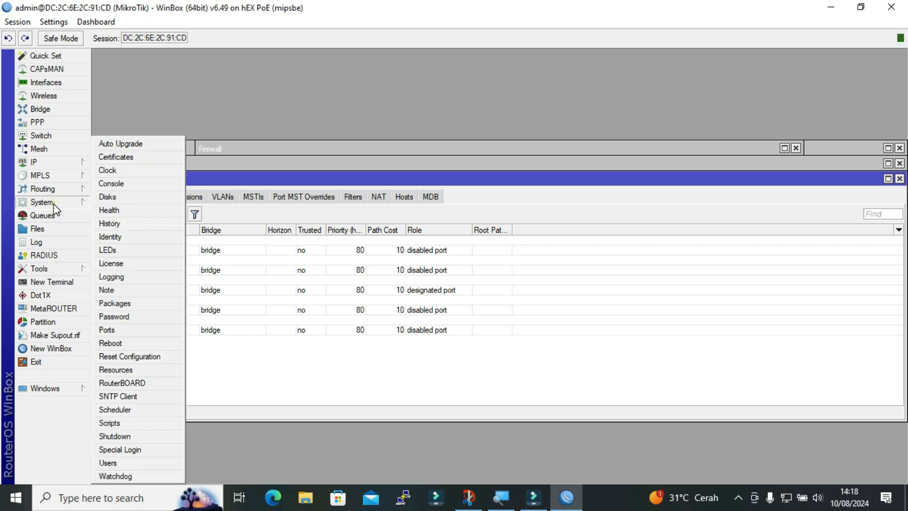
left_click(122, 357)
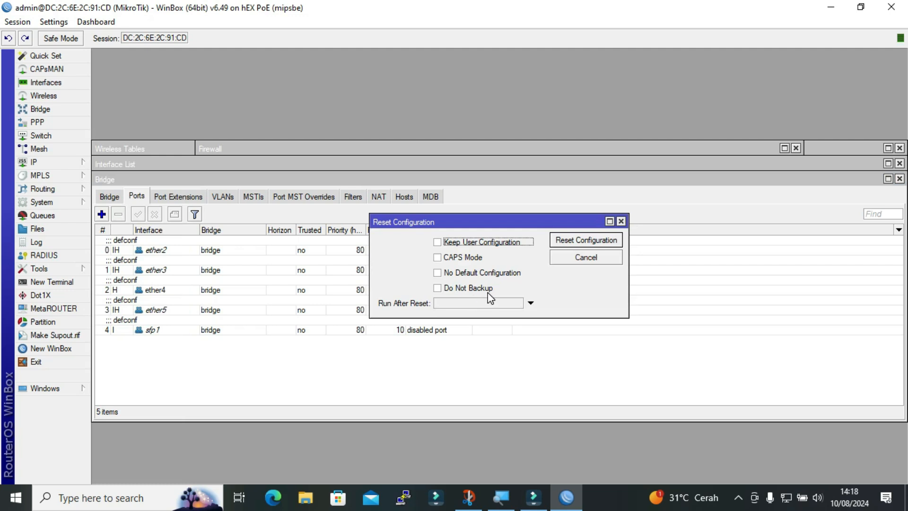
left_click(446, 274)
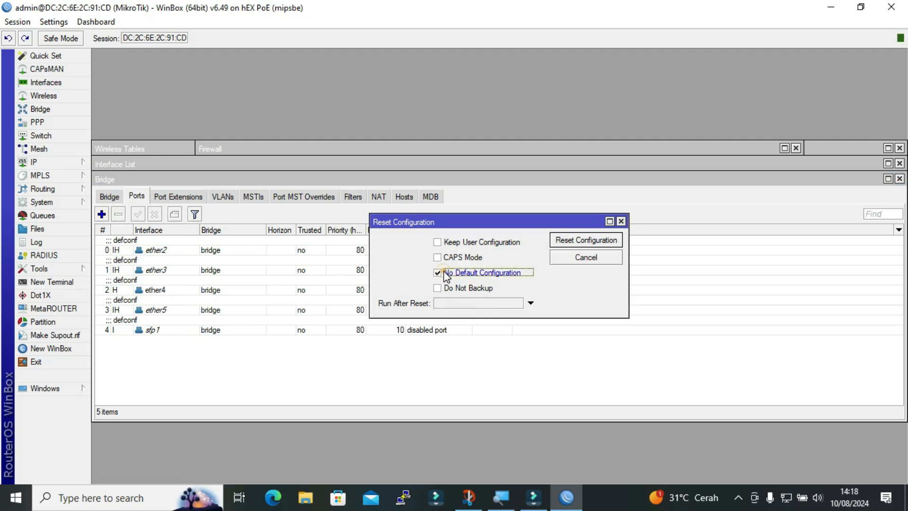
left_click(585, 244)
left_click(505, 263)
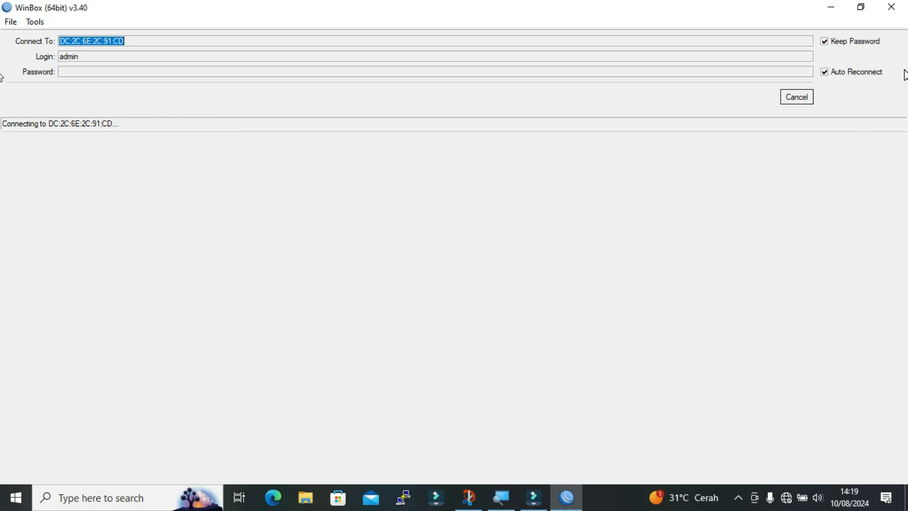
Step: Stop the automatic reconnection and try to connect to the router from the refreshed neighbor list
left_click(798, 100)
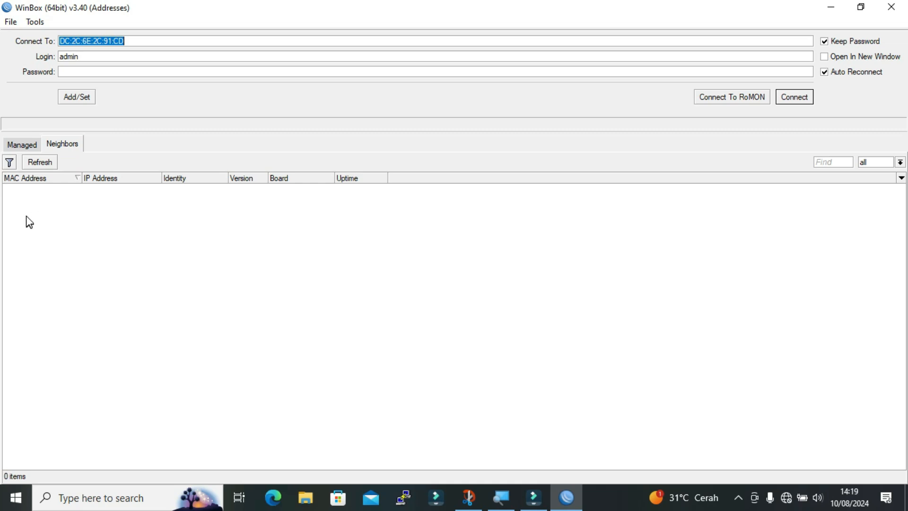
left_click(21, 143)
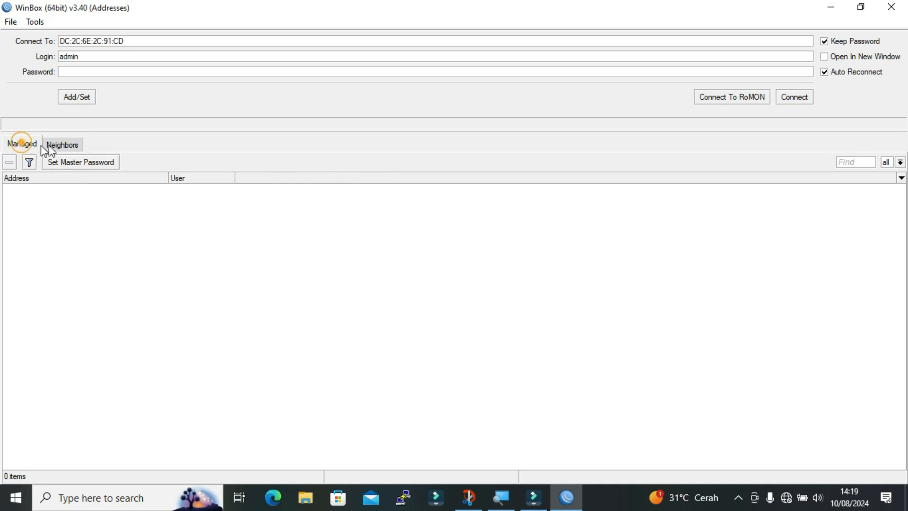
left_click(51, 144)
left_click(37, 162)
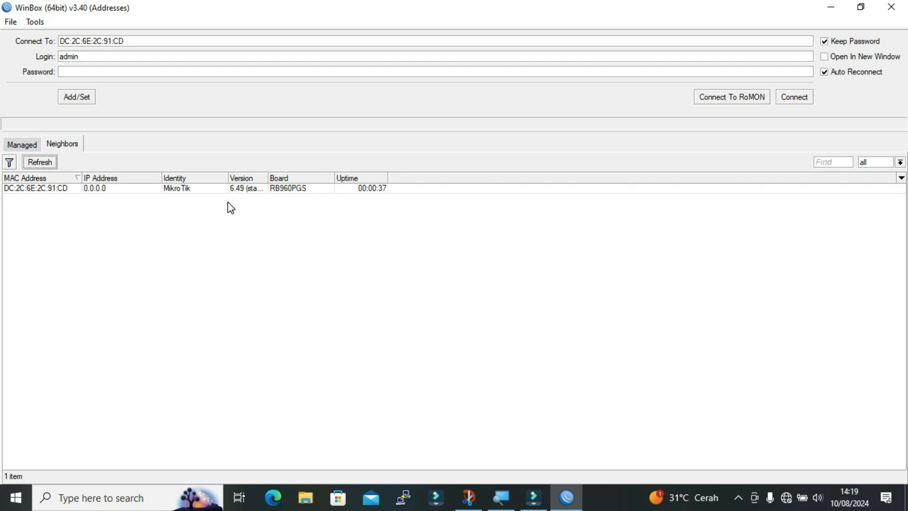
left_click(41, 188)
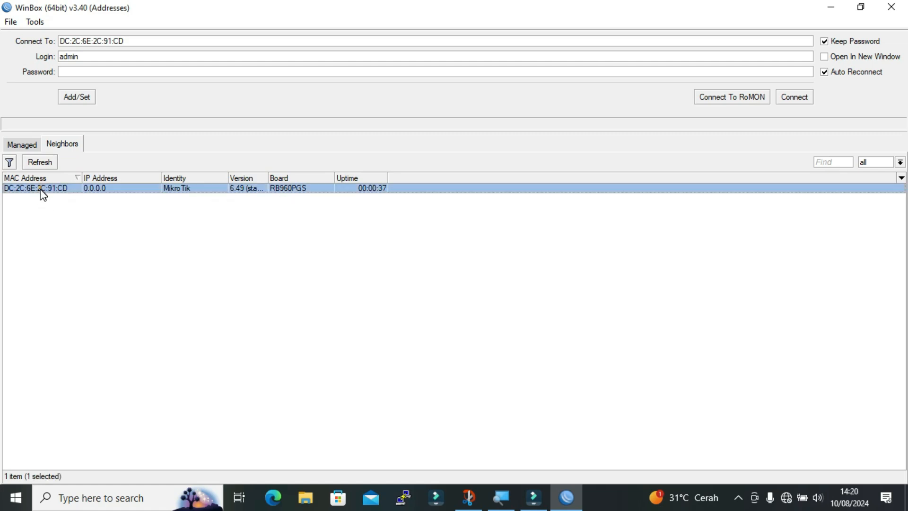
left_click(795, 97)
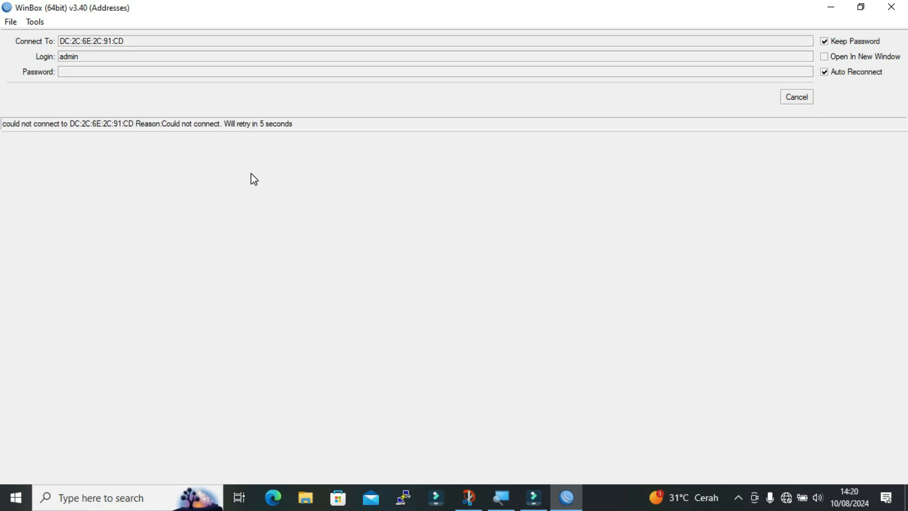
left_click(799, 98)
Step: Connect to the MikroTik neighbor again as admin and dismiss the password change prompt
left_click(29, 144)
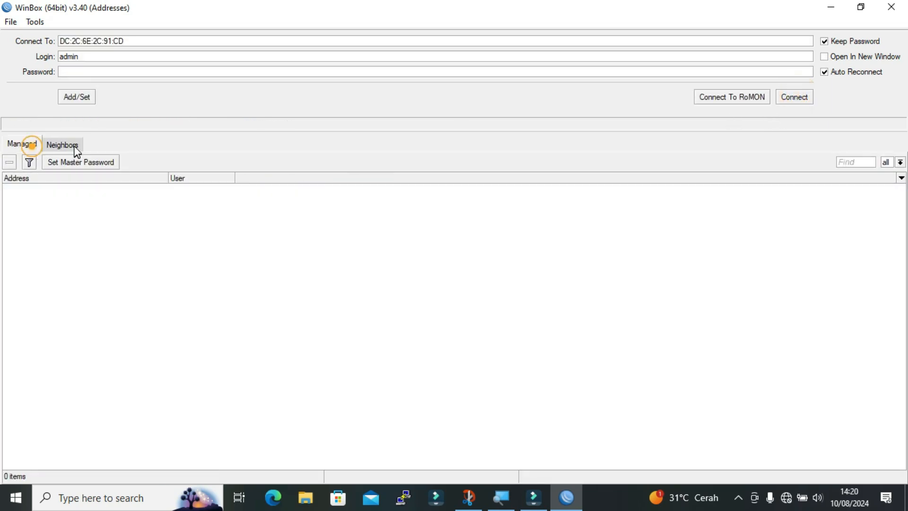
left_click(72, 144)
left_click(44, 189)
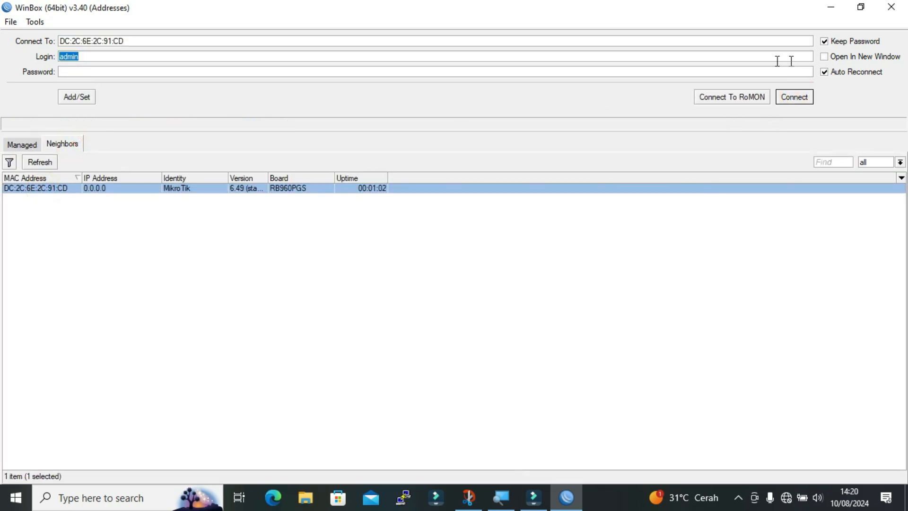
left_click(785, 102)
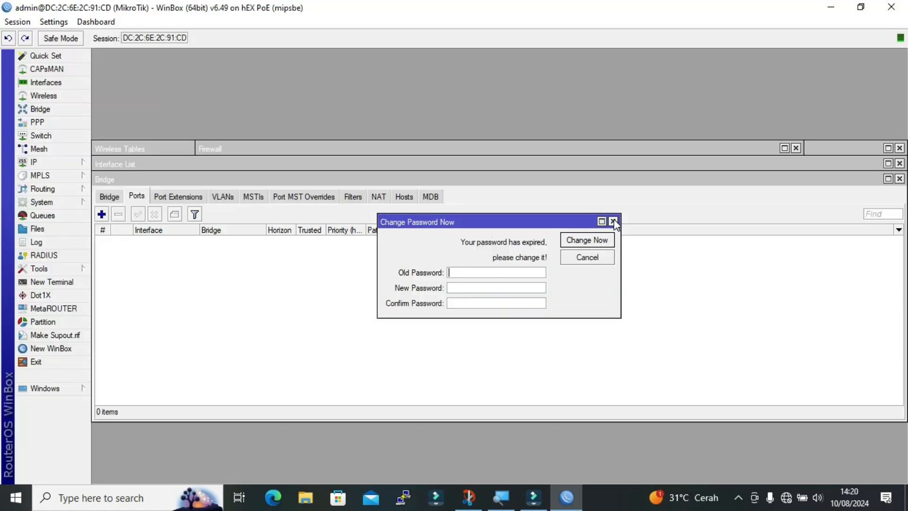
left_click(613, 221)
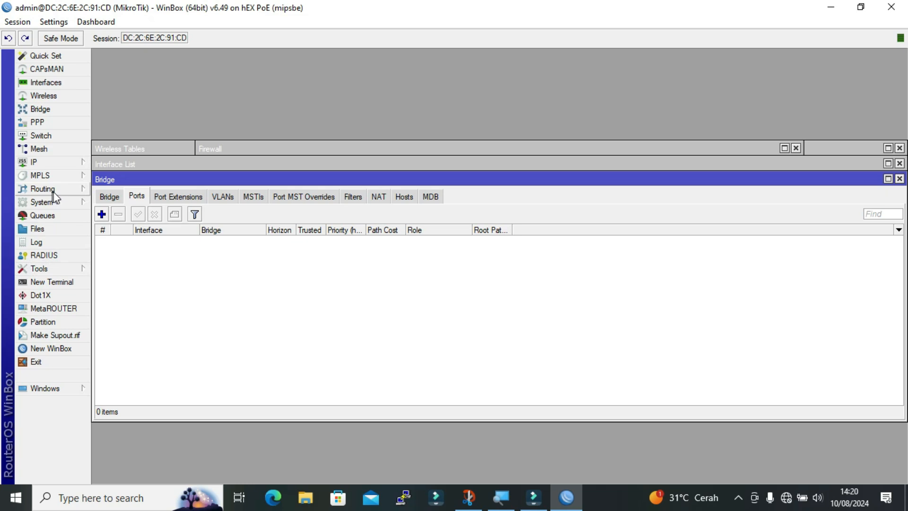
left_click(60, 165)
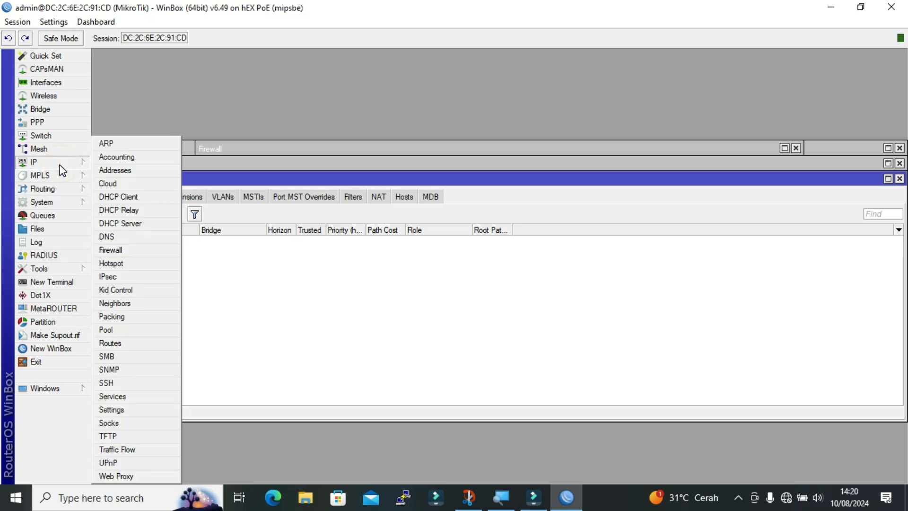
left_click(60, 166)
left_click(61, 164)
Step: Add a new user in the router's system user list and name it rudikreatif
left_click(61, 204)
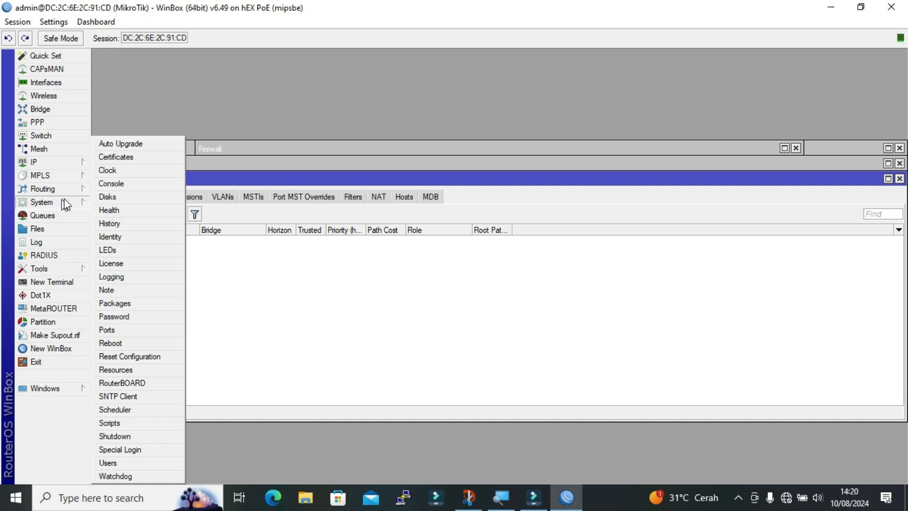
left_click(107, 465)
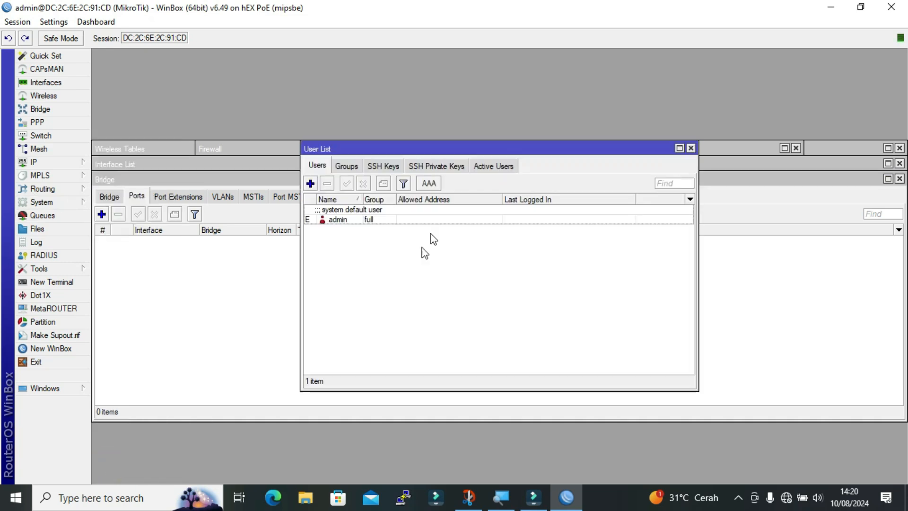
left_click(310, 183)
left_click(483, 204)
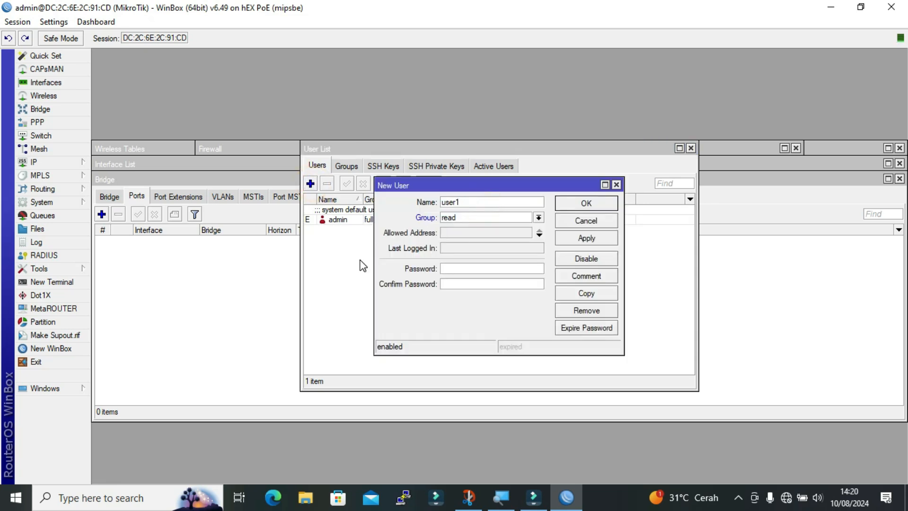
key("BackSpace")
key("BackSpace")
key("BackSpace")
key("BackSpace")
key("BackSpace")
type("R")
key("BackSpace")
type("rudikreait")
key("BackSpace")
type("tif")
key("BackSpace")
key("BackSpace")
key("BackSpace")
type("tif")
Step: Enter the new user's password and repeat it in the confirmation field
left_click(455, 271)
type("*****")
left_click(457, 284)
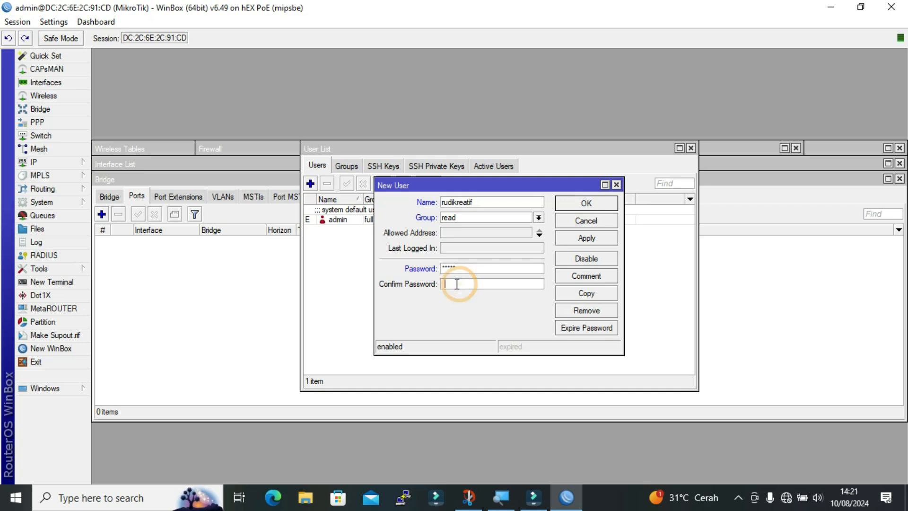
type("*****")
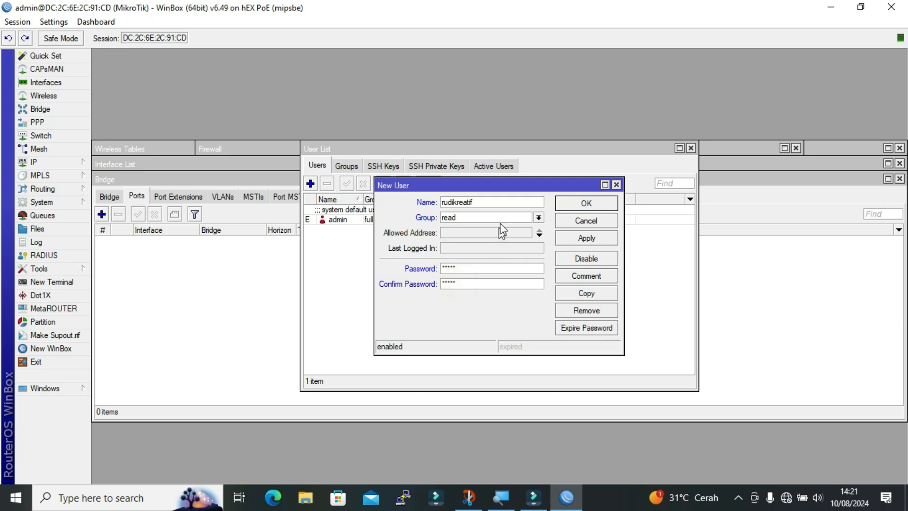
Step: Assign the new user to the full group and save the account
left_click(538, 217)
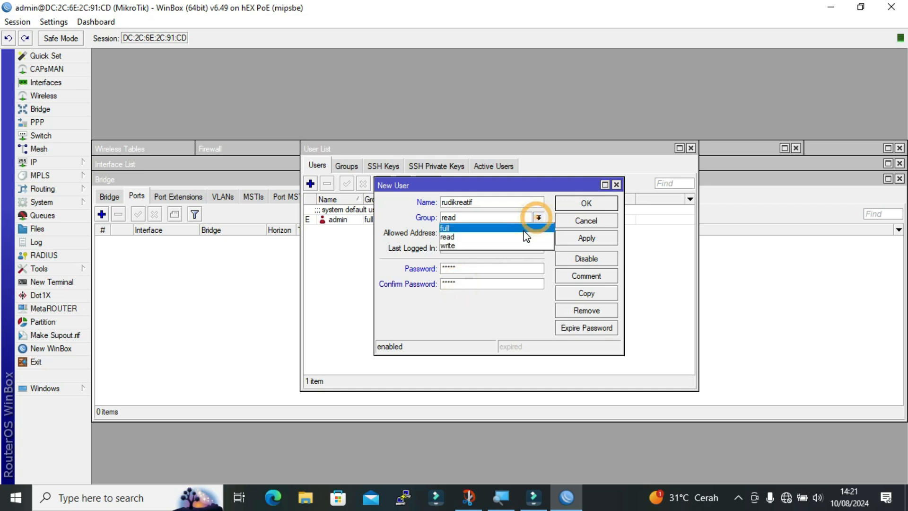
left_click(520, 228)
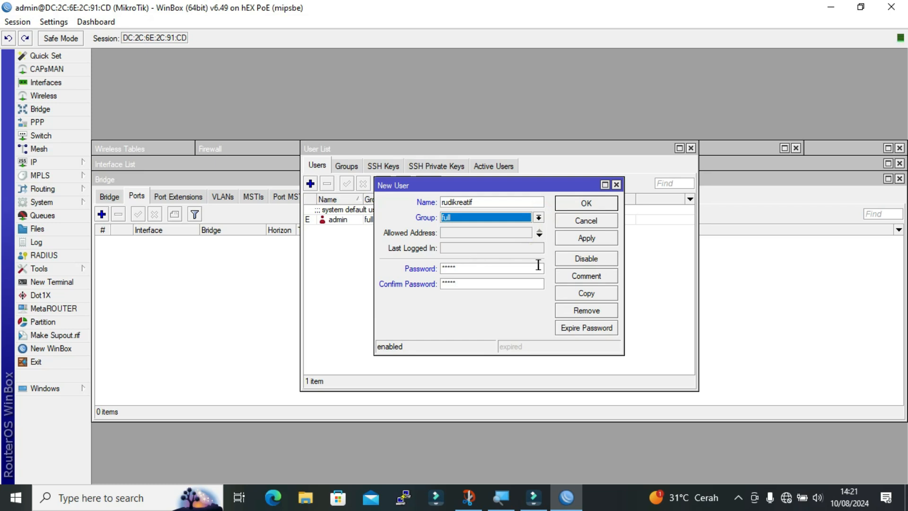
left_click(570, 241)
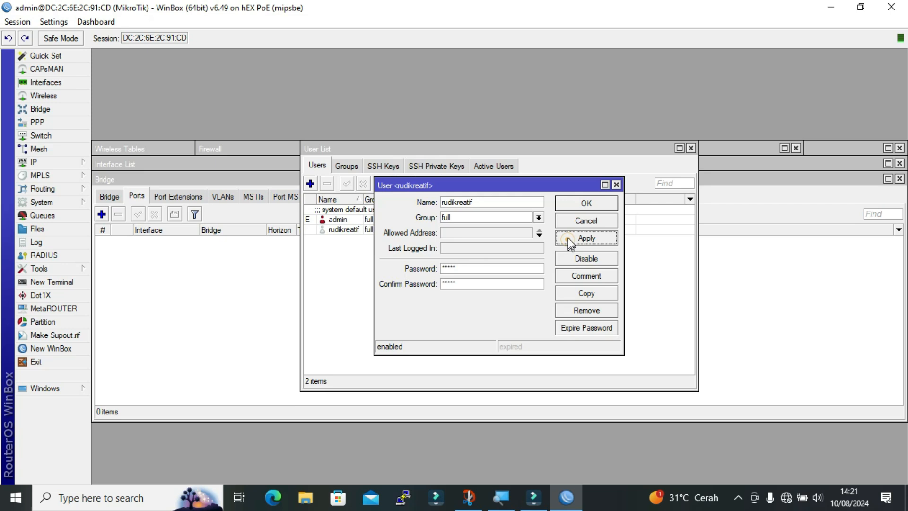
left_click(578, 203)
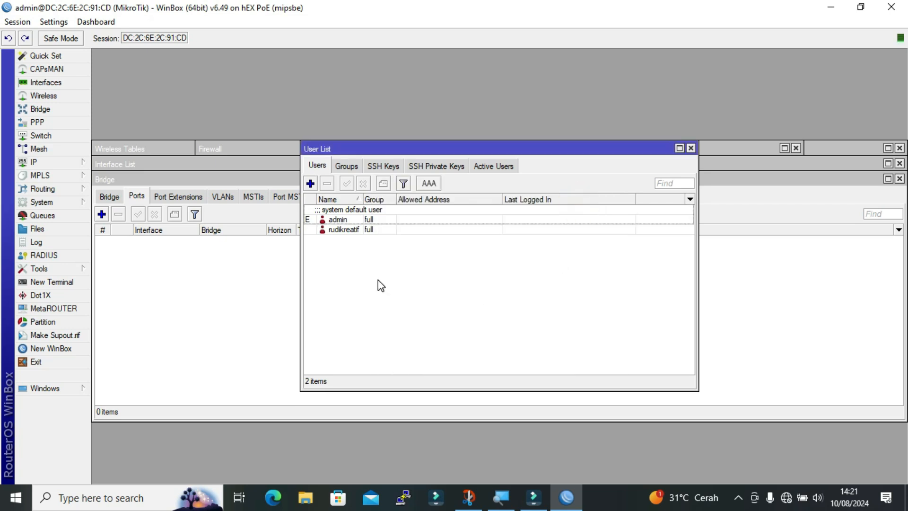
Step: Disable the default admin user in the user list
left_click(379, 280)
left_click(339, 221)
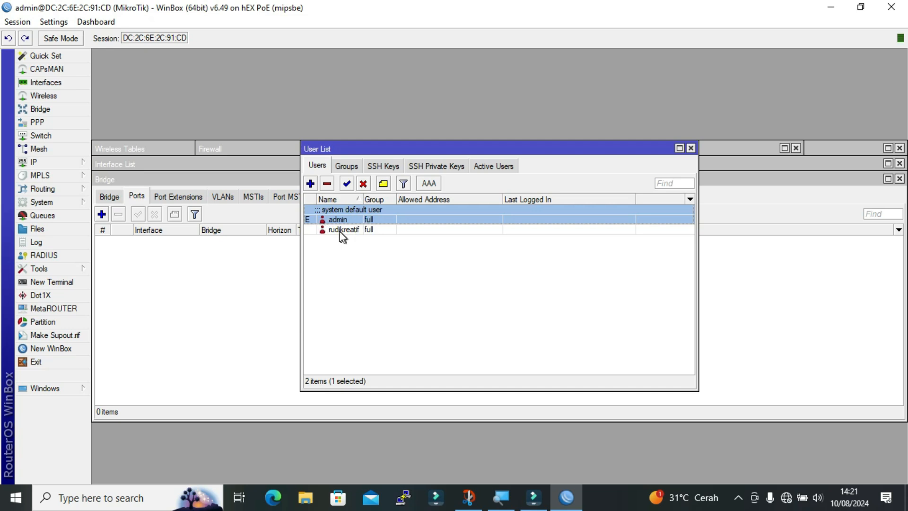
left_click(362, 184)
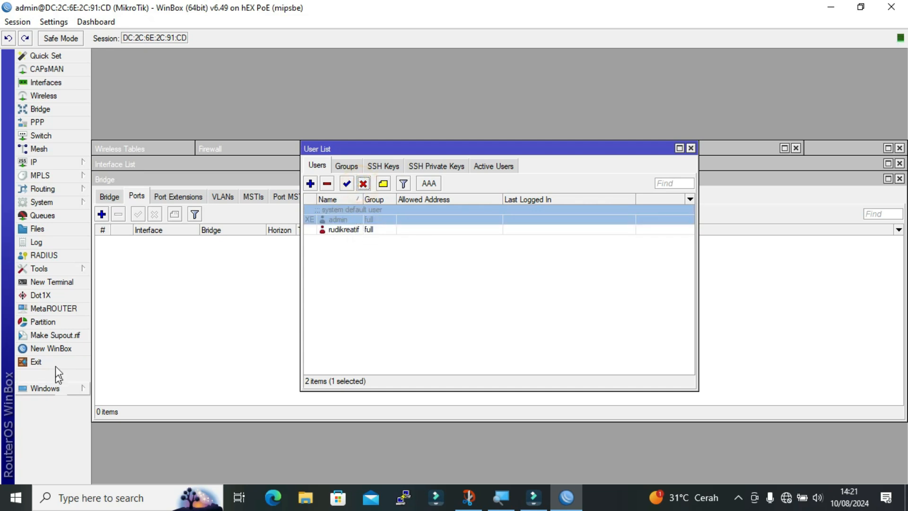
Step: Start a new WinBox session and try to connect to the router as admin with an empty password
left_click(47, 351)
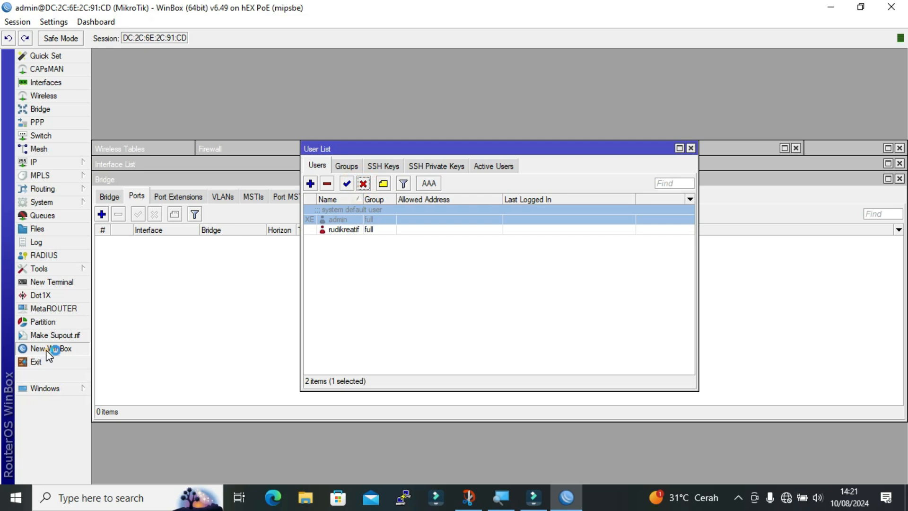
left_click(101, 56)
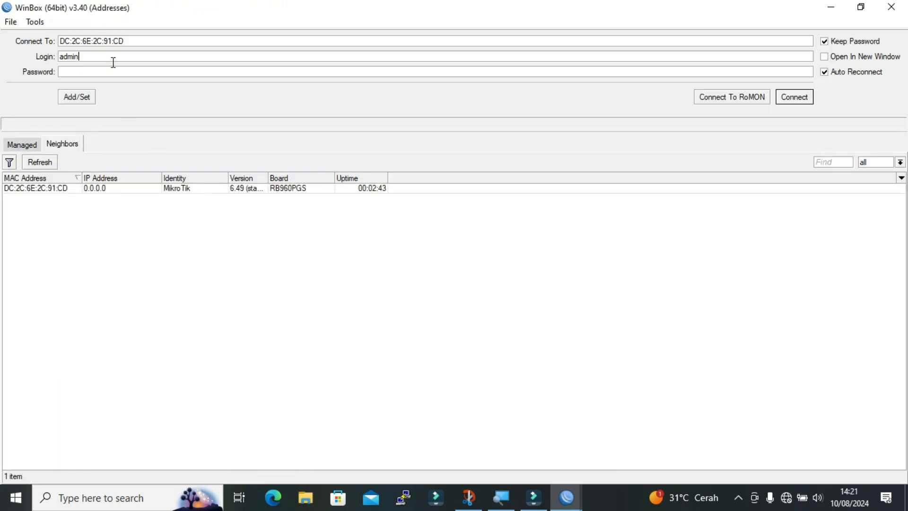
left_click(799, 101)
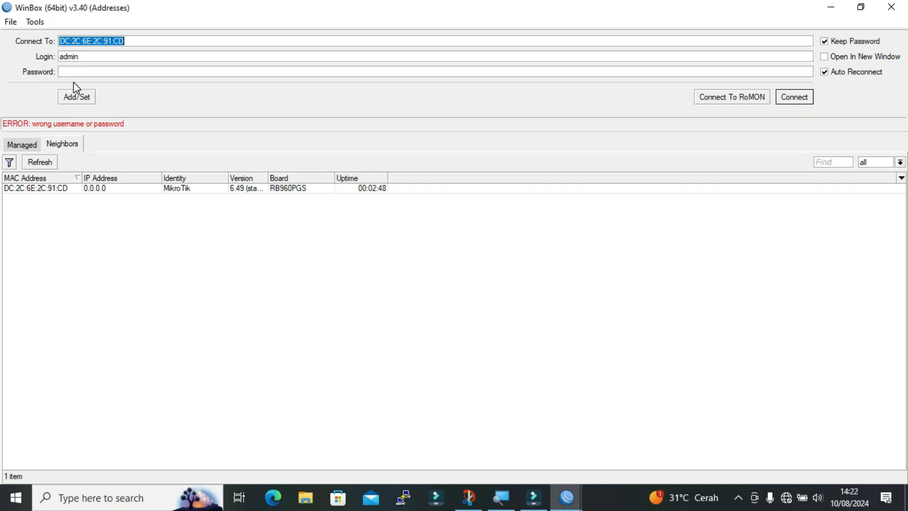
Step: Change the login to rudikreatif, enter that account's password and connect to the router
left_click(94, 61)
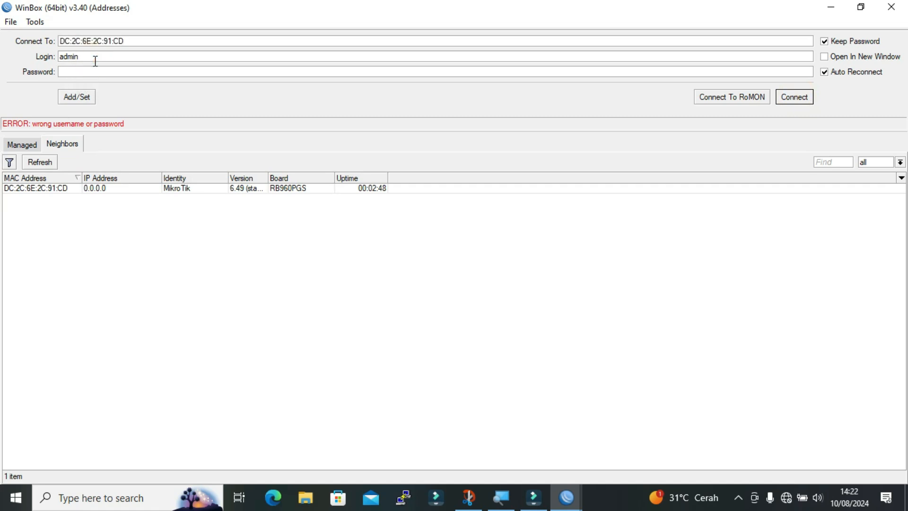
key("BackSpace")
key("BackSpace")
left_click(99, 71)
type("***")
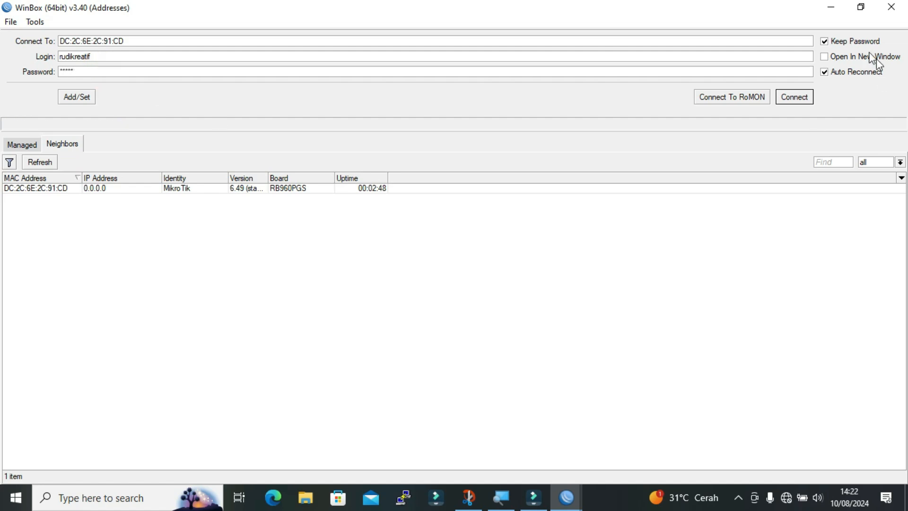
left_click(788, 97)
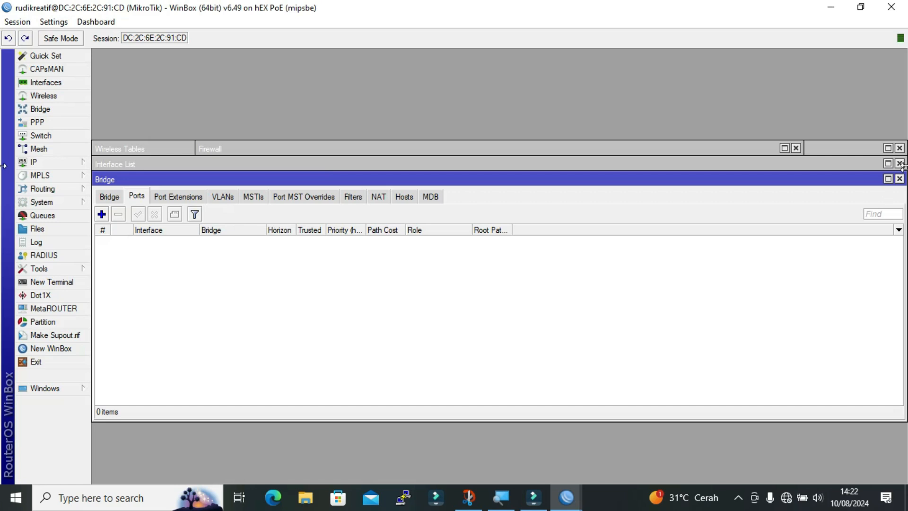
Step: Close the Bridge, Interface List, Wireless Tables and Firewall windows in the new user's session
left_click(899, 179)
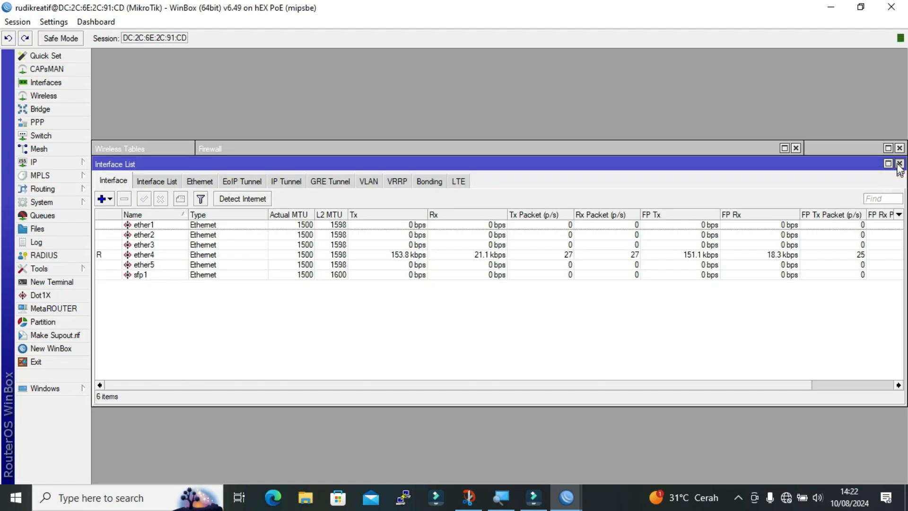
left_click(899, 163)
left_click(899, 148)
left_click(795, 148)
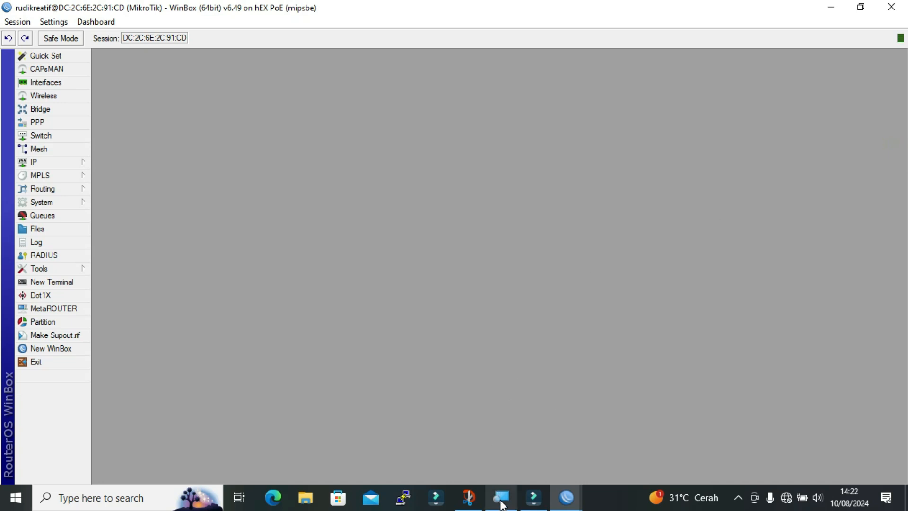
mouse_move(502, 505)
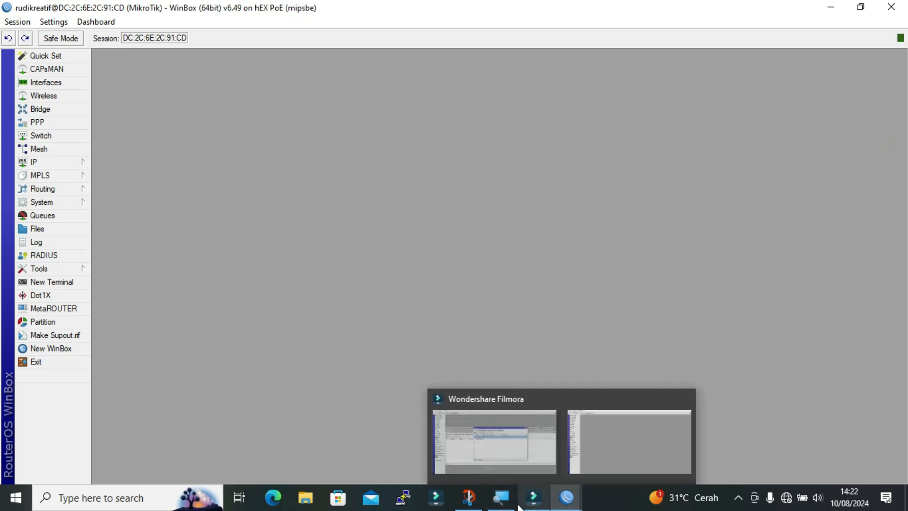
left_click(503, 502)
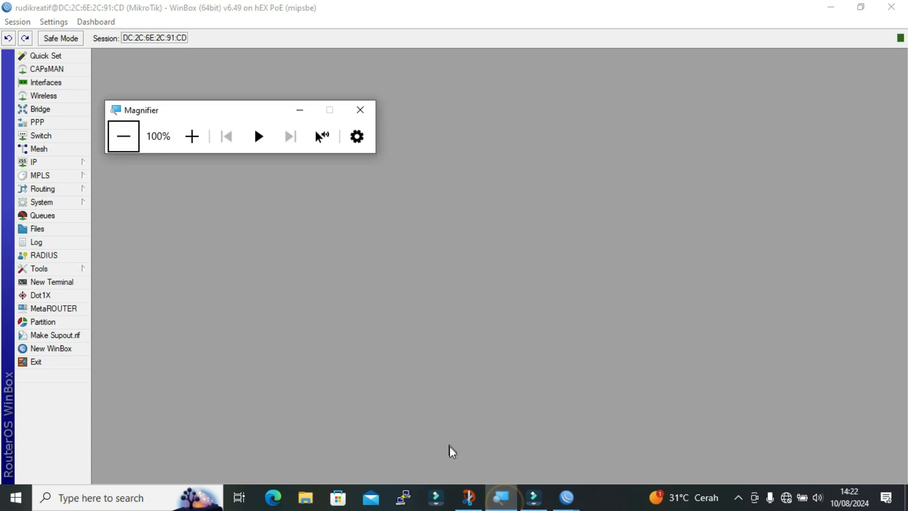
left_click(300, 109)
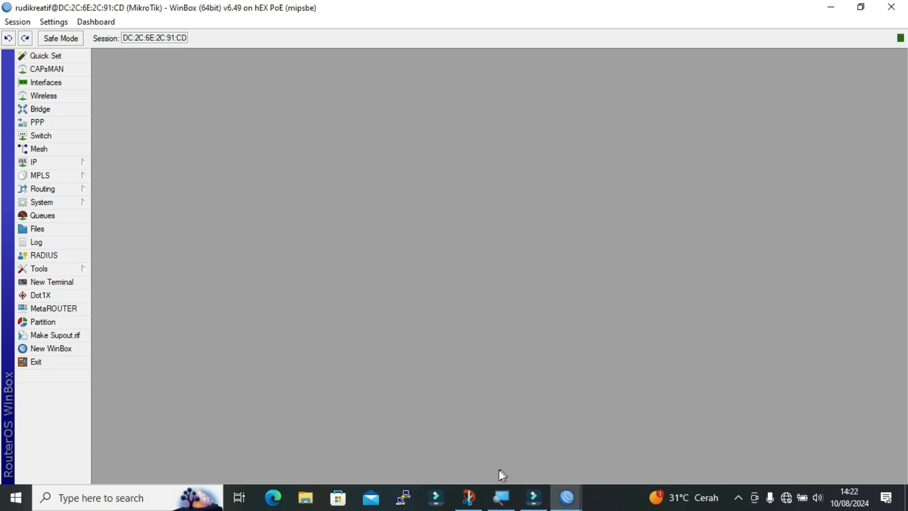
Step: Switch to Snip & Sketch and examine the network diagram's port assignments, then return to WinBox
left_click(469, 498)
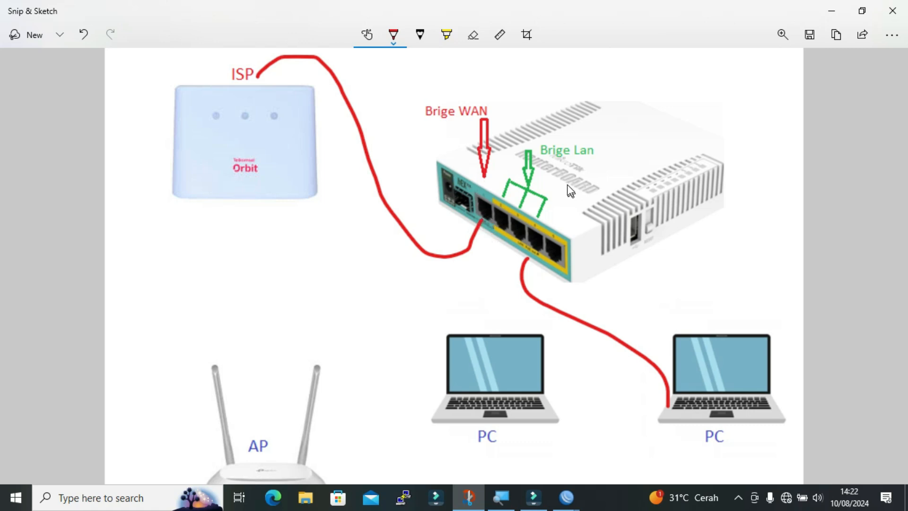
left_click(825, 15)
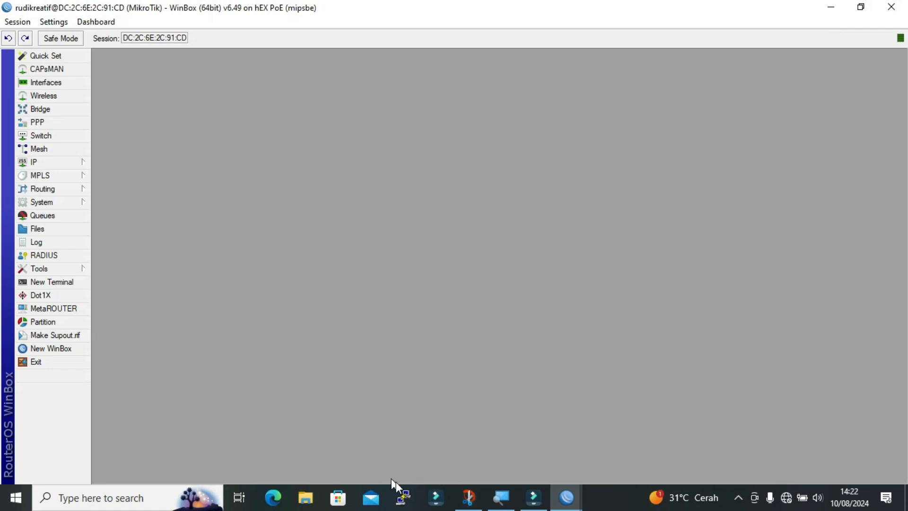
Step: Switch to the admin session window and close its User List and all other open configuration windows
left_click(566, 496)
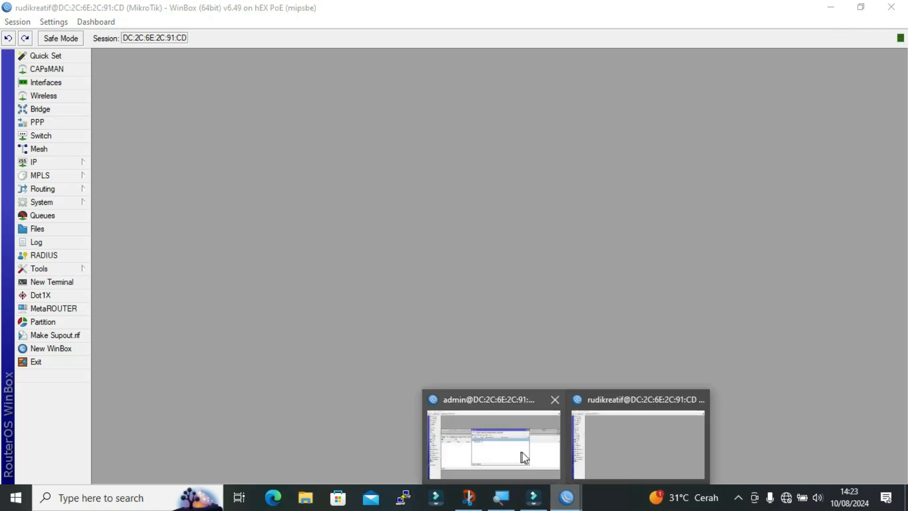
left_click(522, 452)
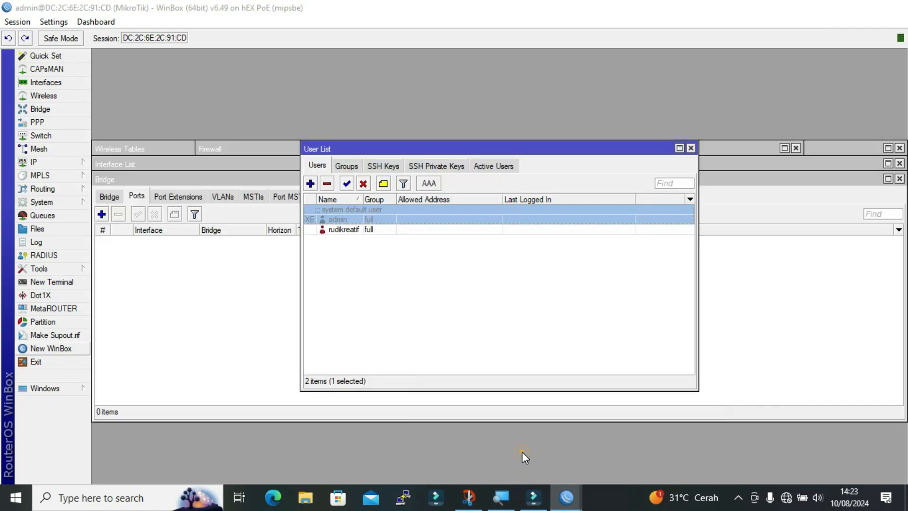
left_click(691, 148)
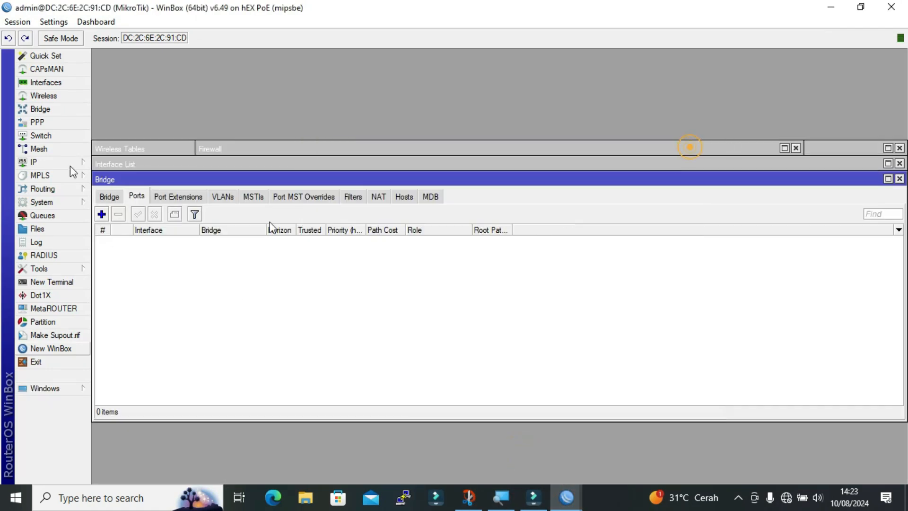
left_click(899, 179)
left_click(900, 163)
left_click(900, 148)
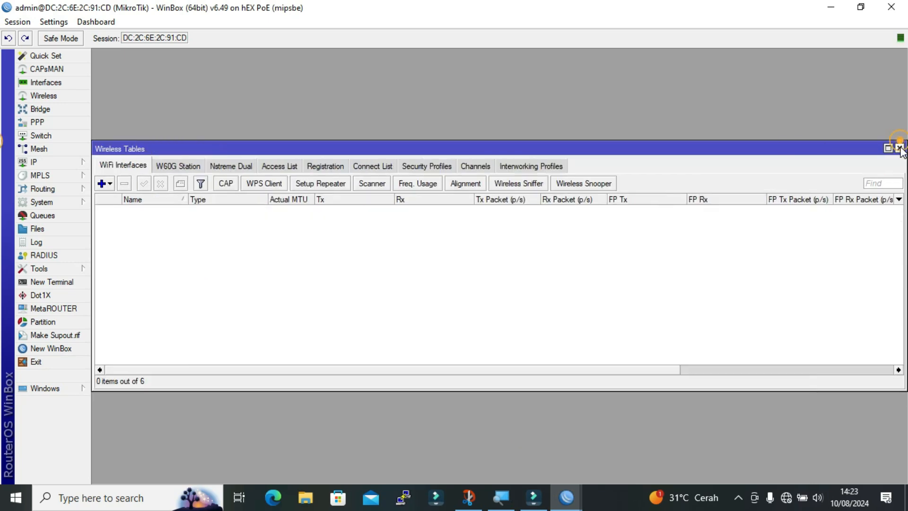
left_click(900, 149)
left_click(798, 149)
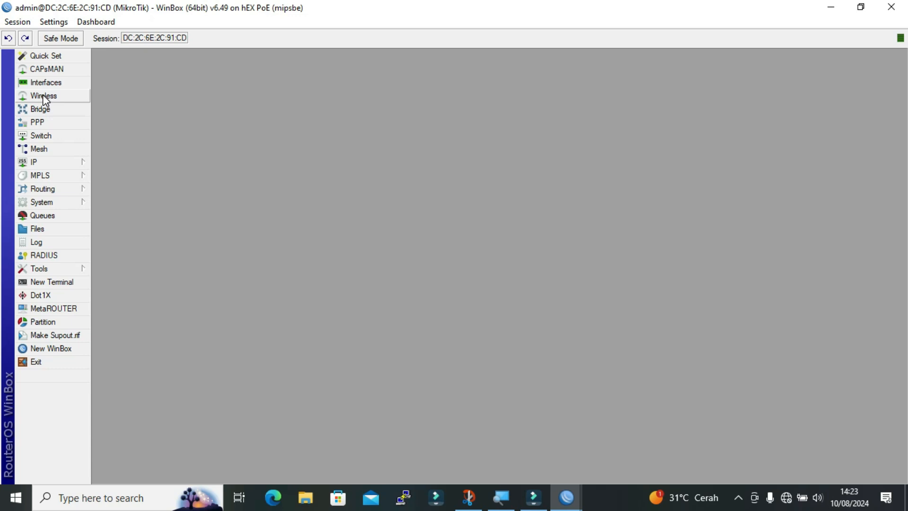
Step: Open the interface list and rename the ether1 interface to ether1-ISP
left_click(38, 81)
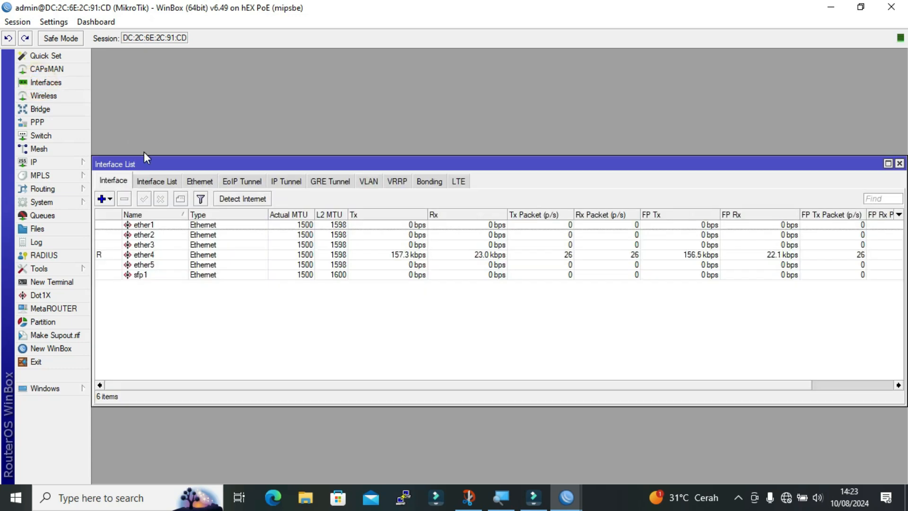
left_click(168, 236)
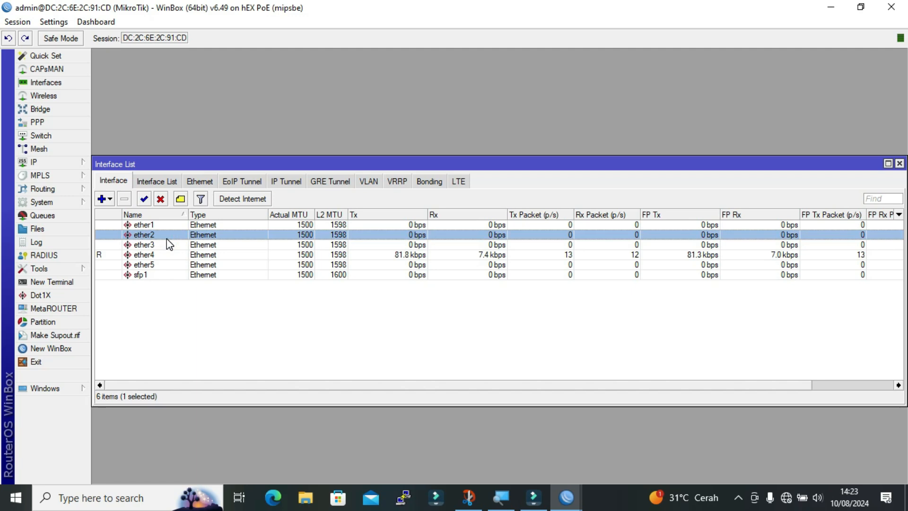
double_click(159, 226)
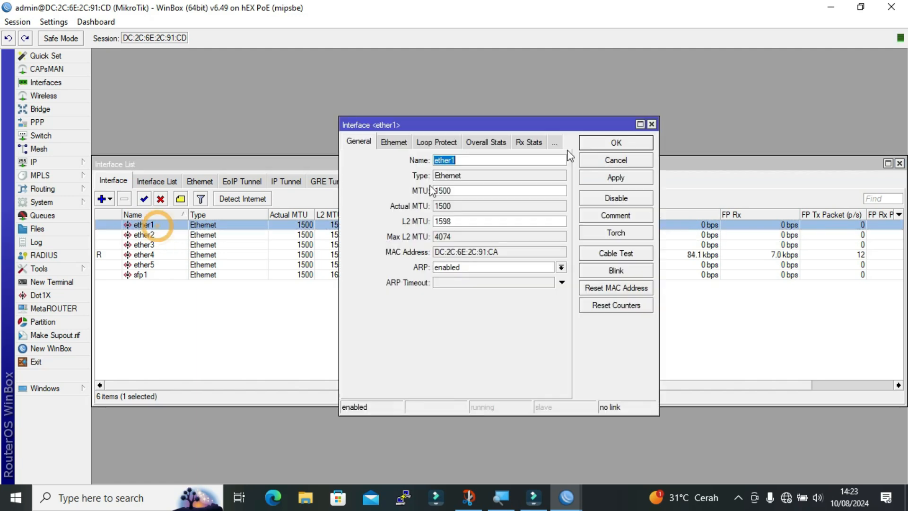
left_click(492, 160)
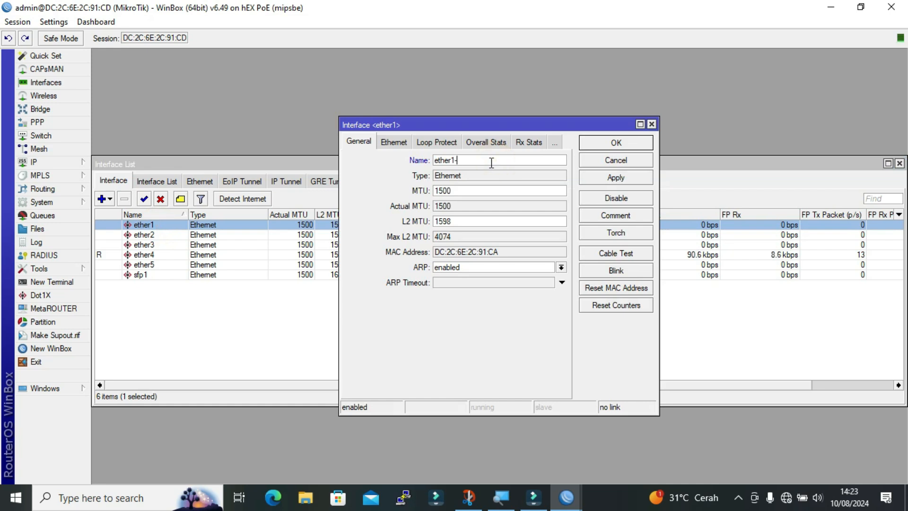
type("ISP")
left_click(620, 180)
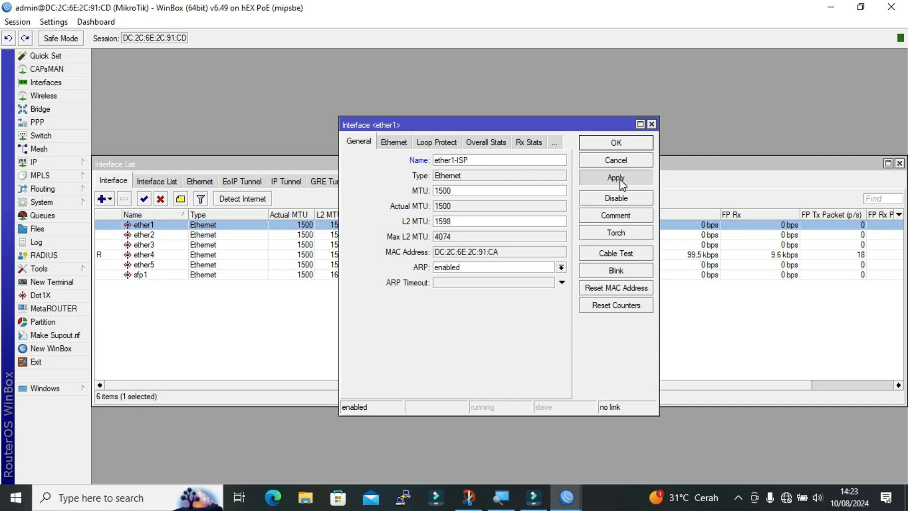
left_click(617, 144)
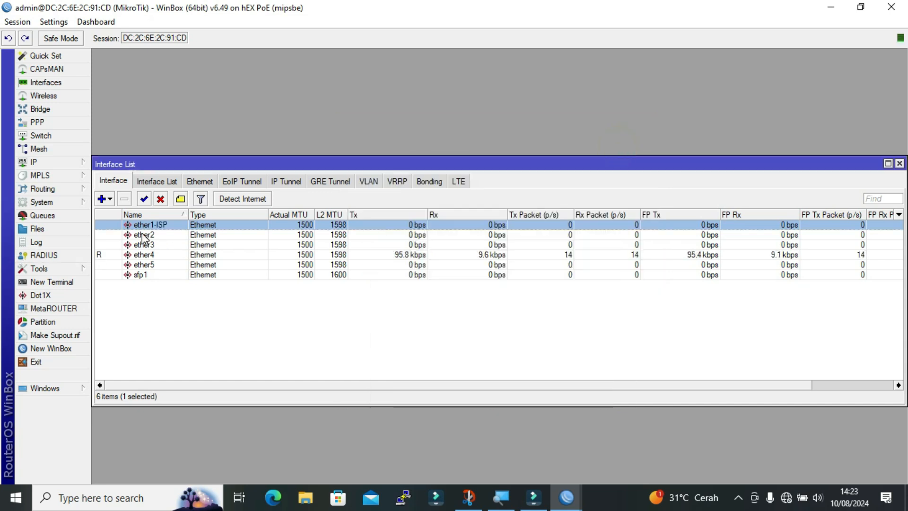
Step: Rename the ether2 interface to ether2-AP and save it
double_click(163, 236)
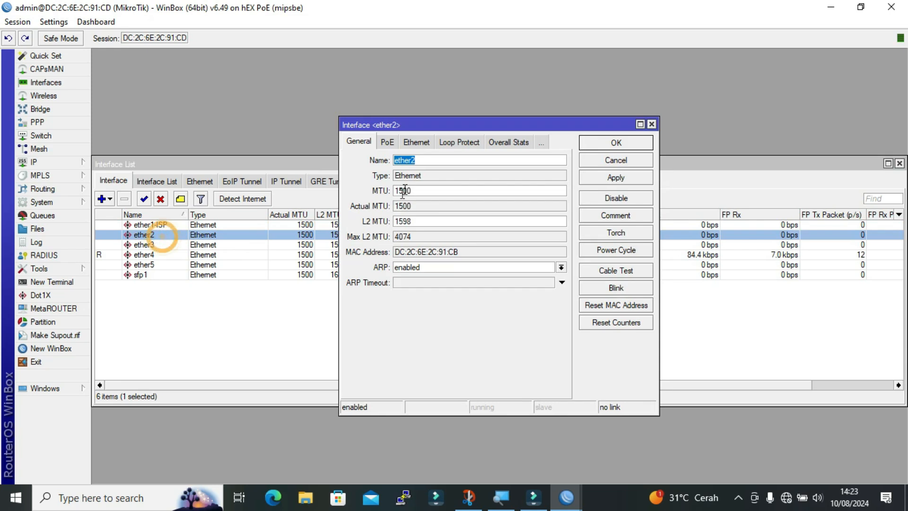
left_click(430, 160)
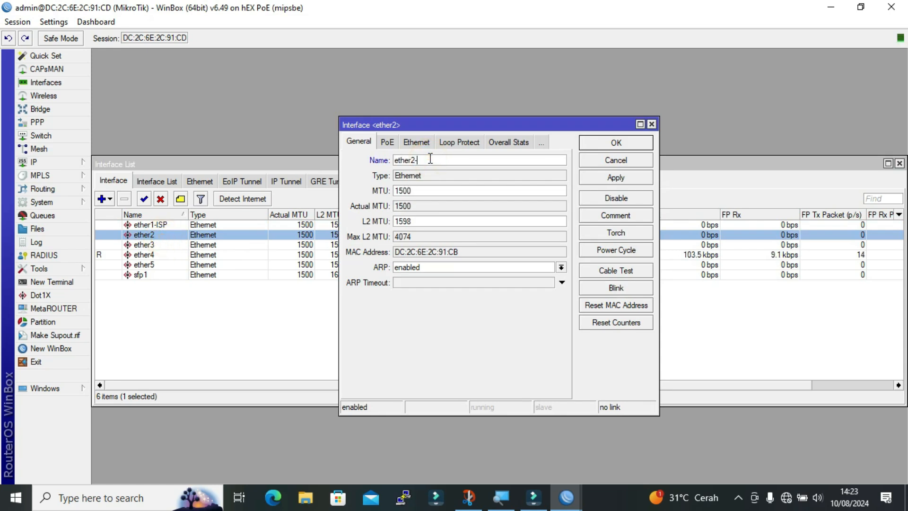
type("-AP")
left_click(623, 180)
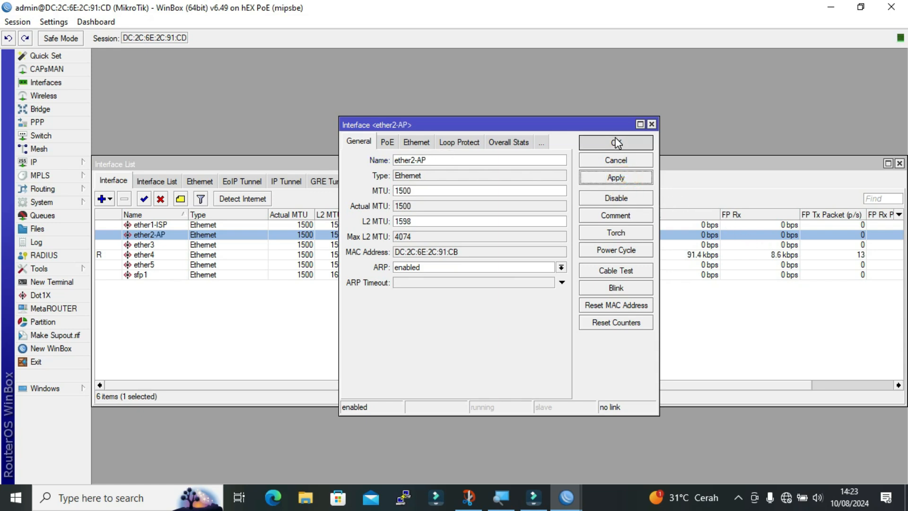
left_click(614, 142)
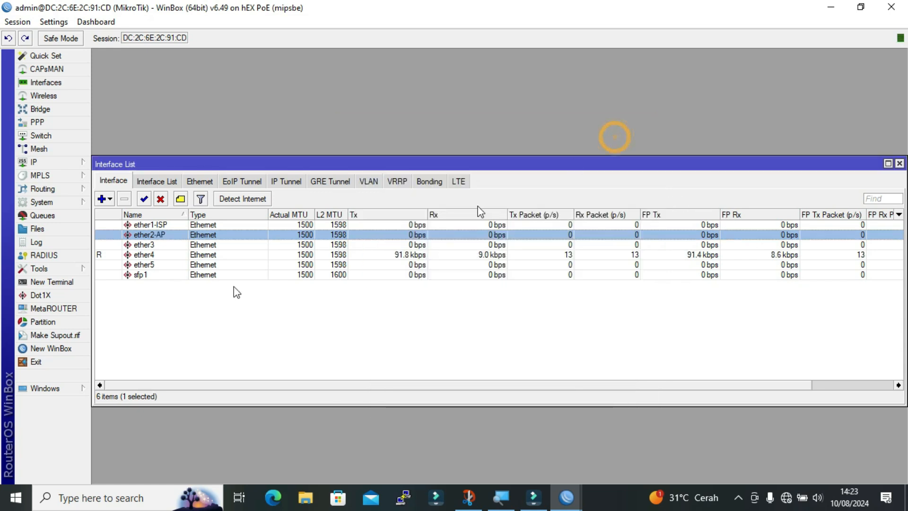
Step: Rename the ether3 interface to "ether3-PC 1" and save it
double_click(166, 245)
left_click(459, 161)
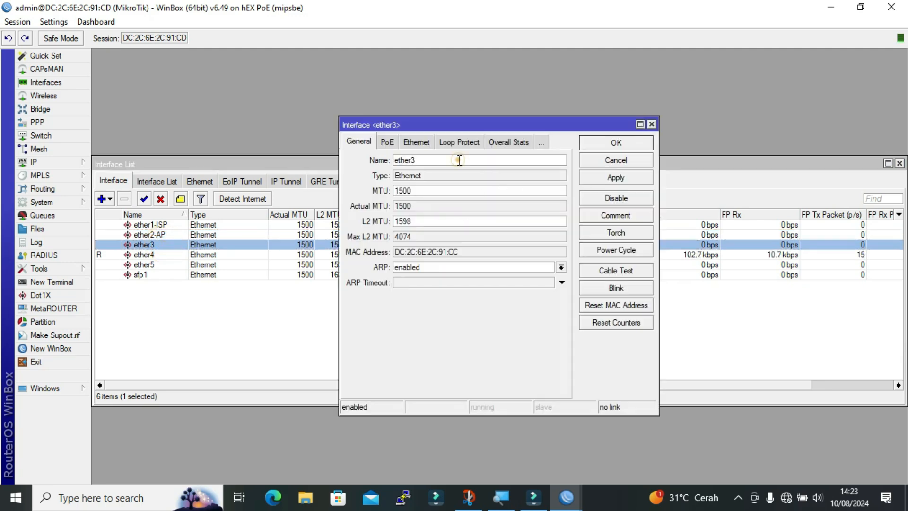
type("-")
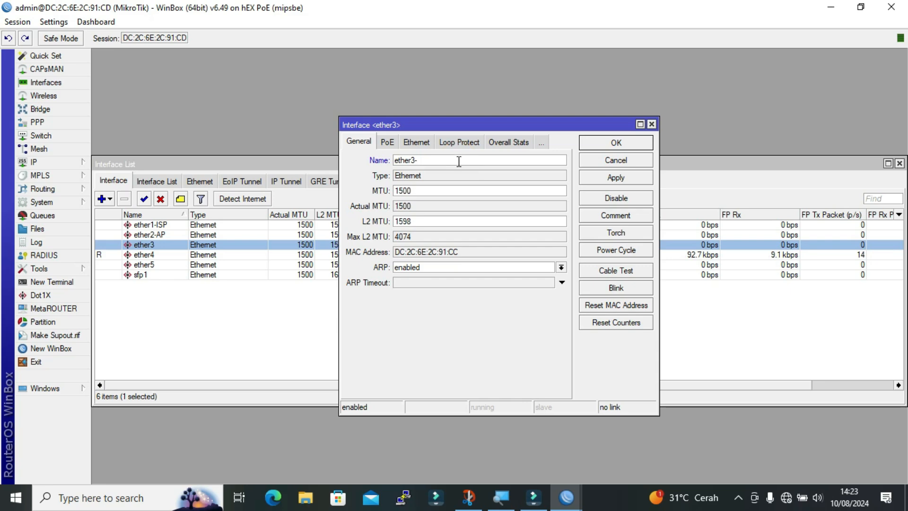
type("PC 1")
left_click(615, 179)
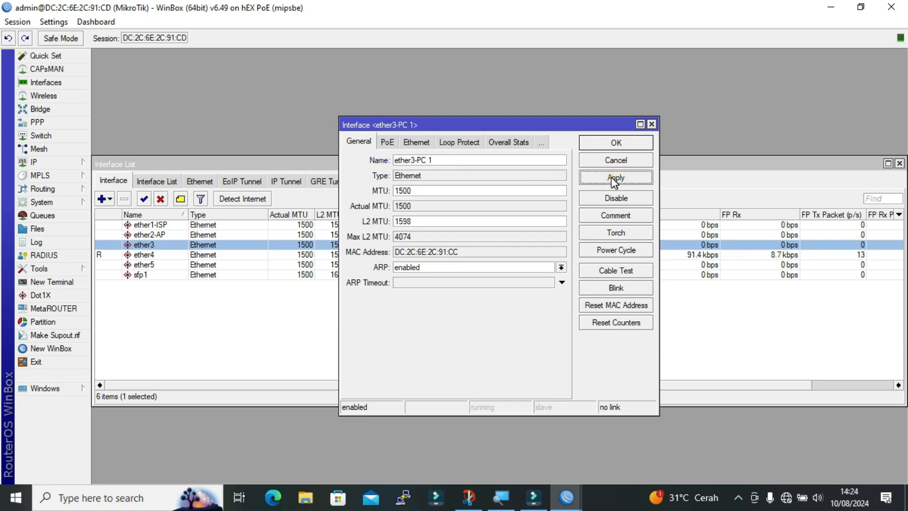
left_click(612, 145)
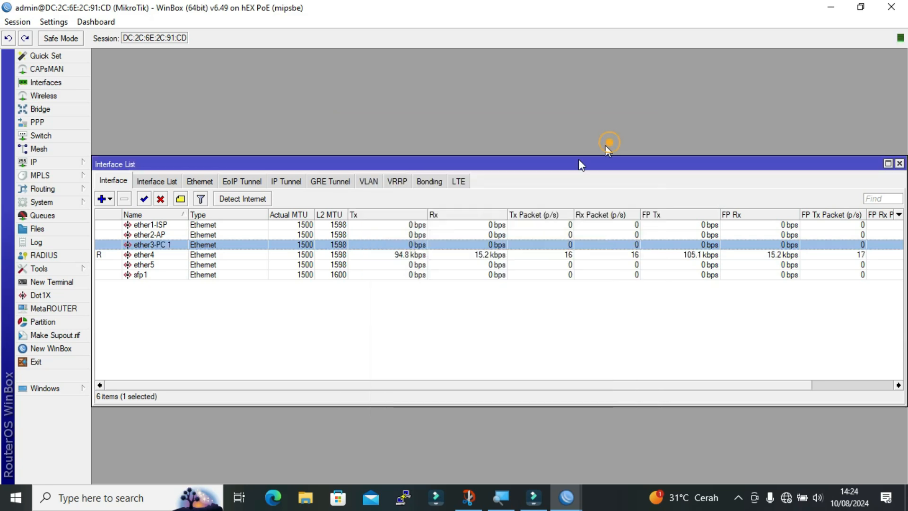
Step: Rename the ether4 interface to "ether4-PC 2" and save it
double_click(164, 251)
left_click(424, 159)
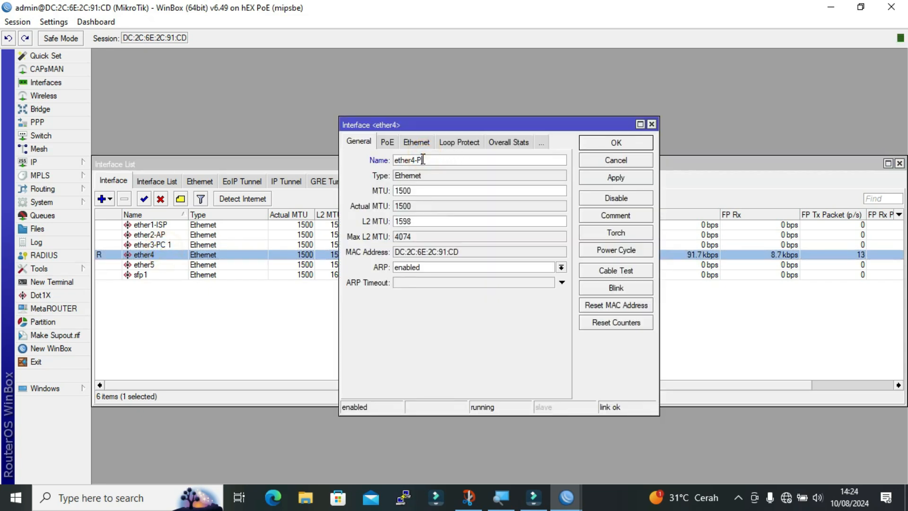
type("-PC 2")
left_click(610, 180)
left_click(610, 143)
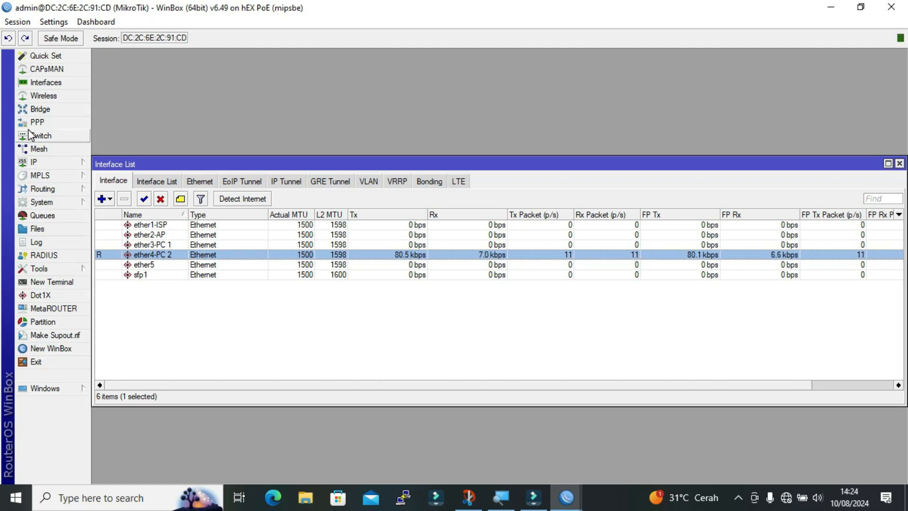
Step: Create a new bridge named bridge1-WAN and save it
left_click(39, 109)
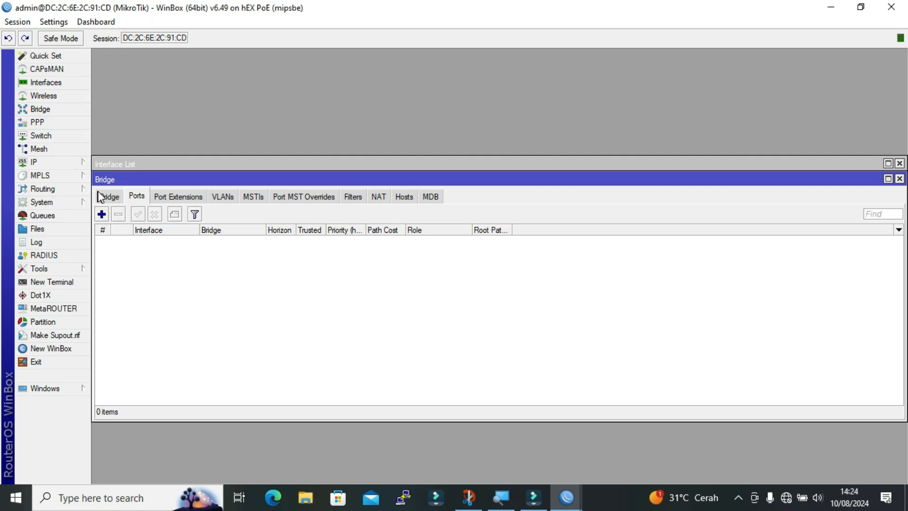
left_click(111, 195)
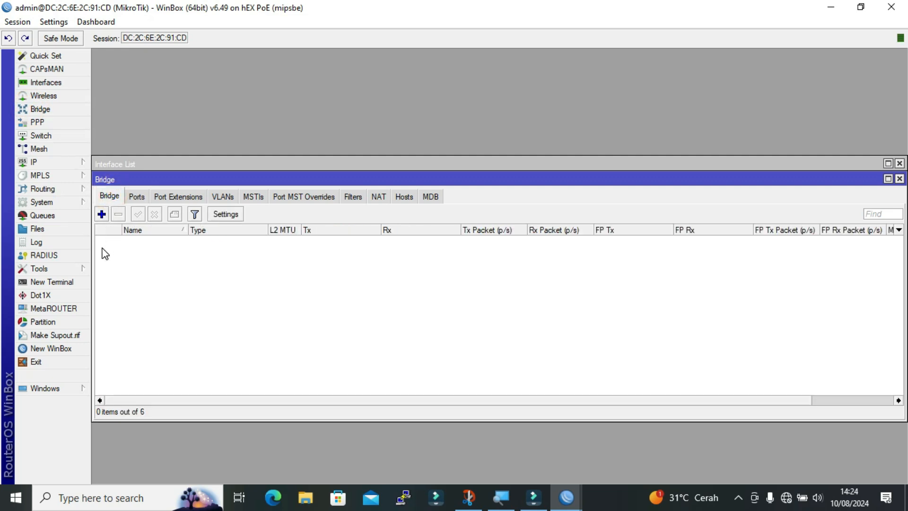
left_click(101, 214)
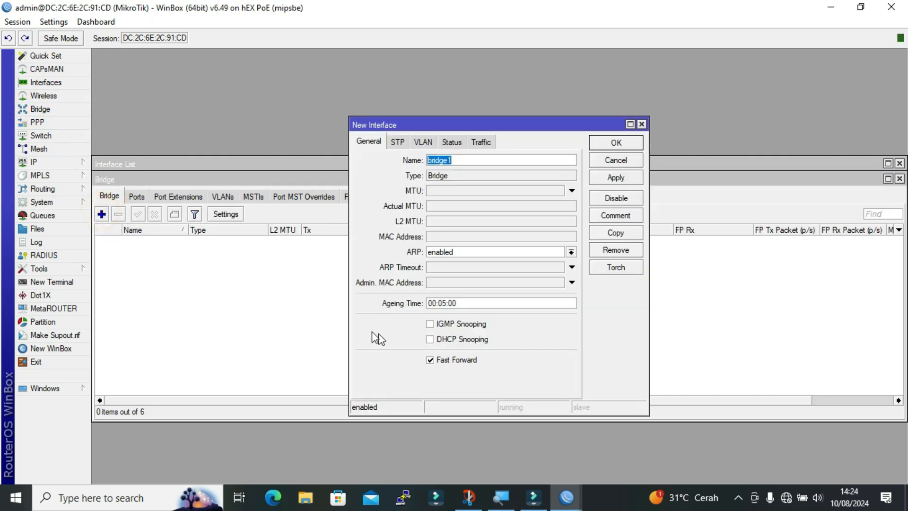
left_click(469, 160)
type("WA")
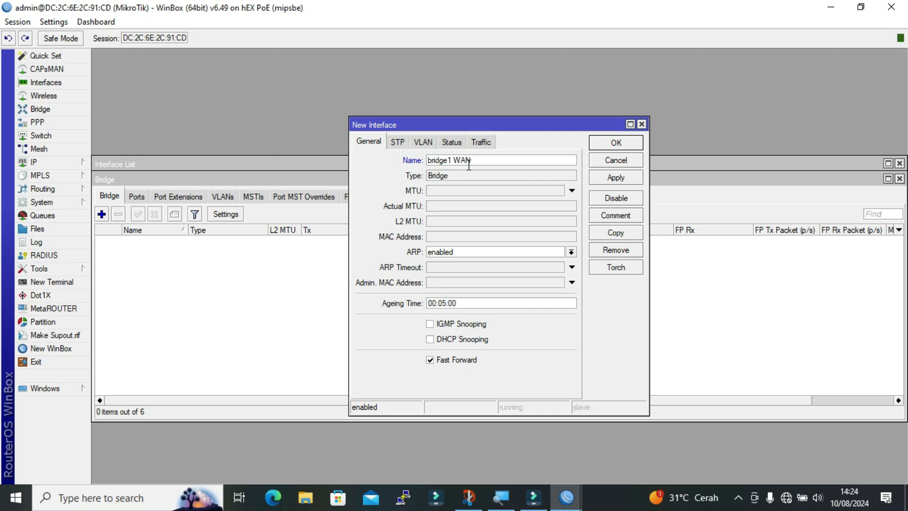
key("BackSpace")
key("BackSpace")
key("BackSpace")
type("WAN")
left_click(608, 182)
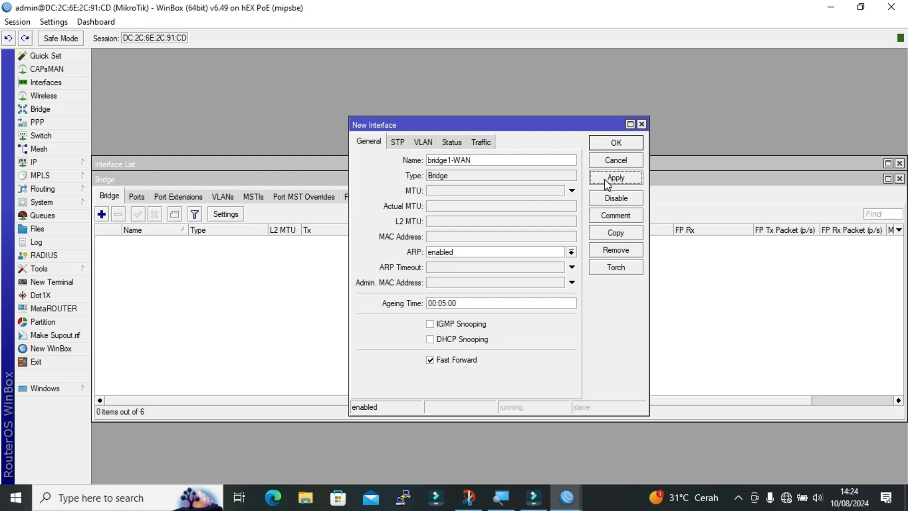
left_click(610, 144)
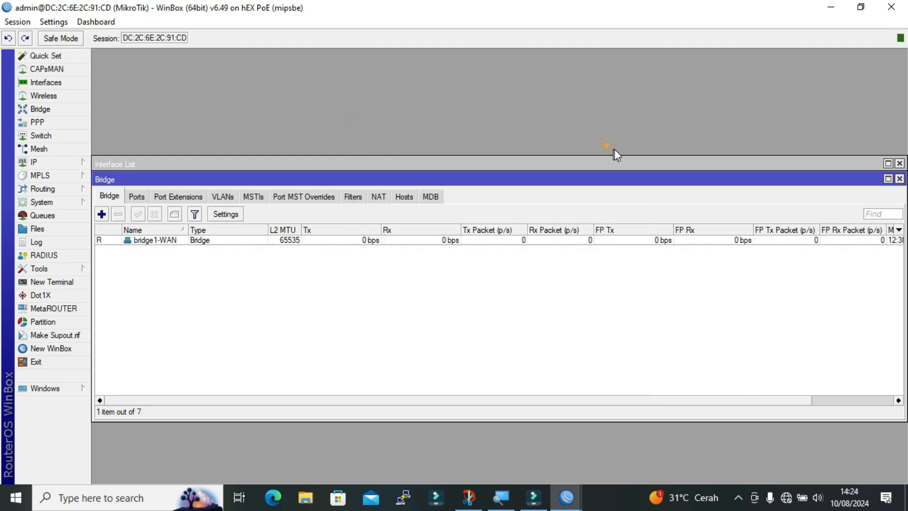
Step: Create a second bridge named bridge2-LAN and save it
left_click(101, 214)
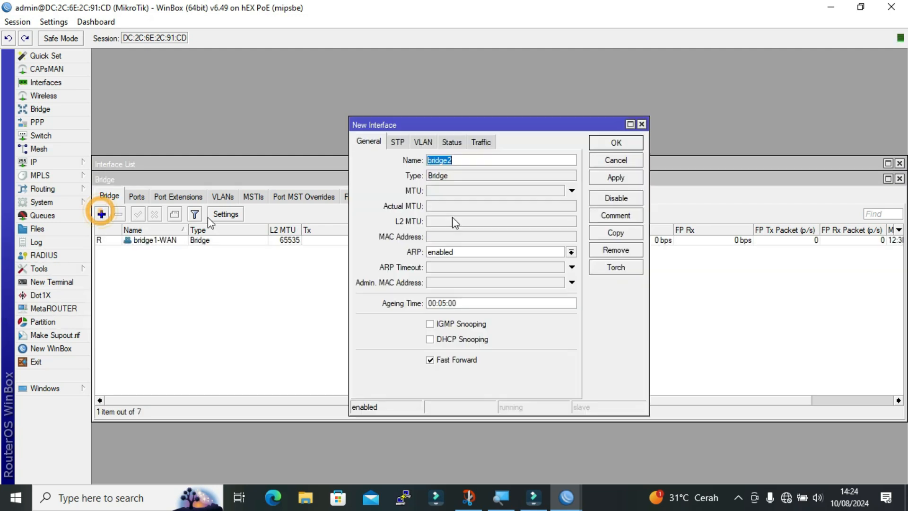
left_click(468, 161)
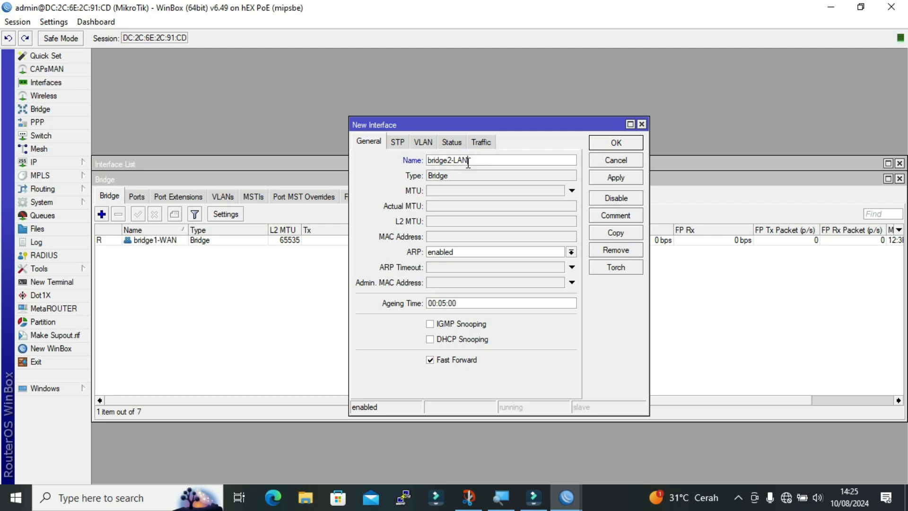
left_click(608, 176)
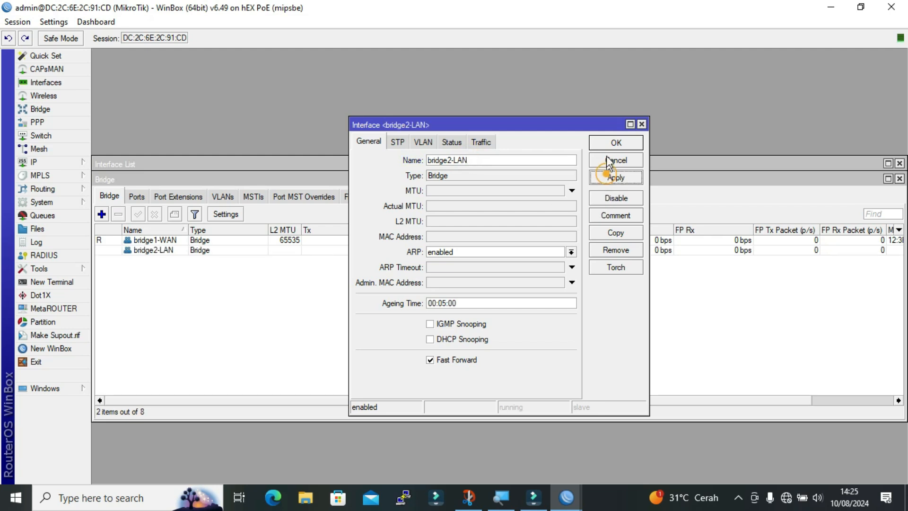
left_click(615, 143)
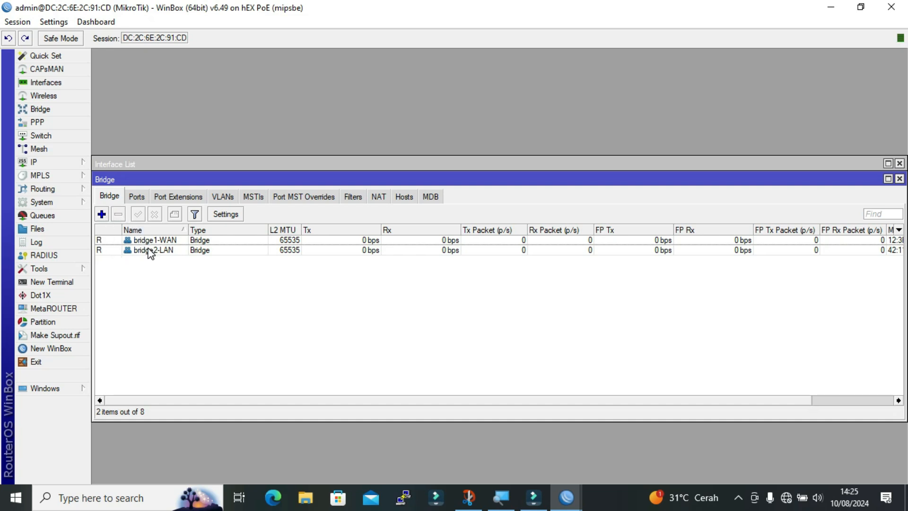
Step: Add a bridge port that assigns the ether1-ISP interface to bridge1-WAN and save it
left_click(135, 201)
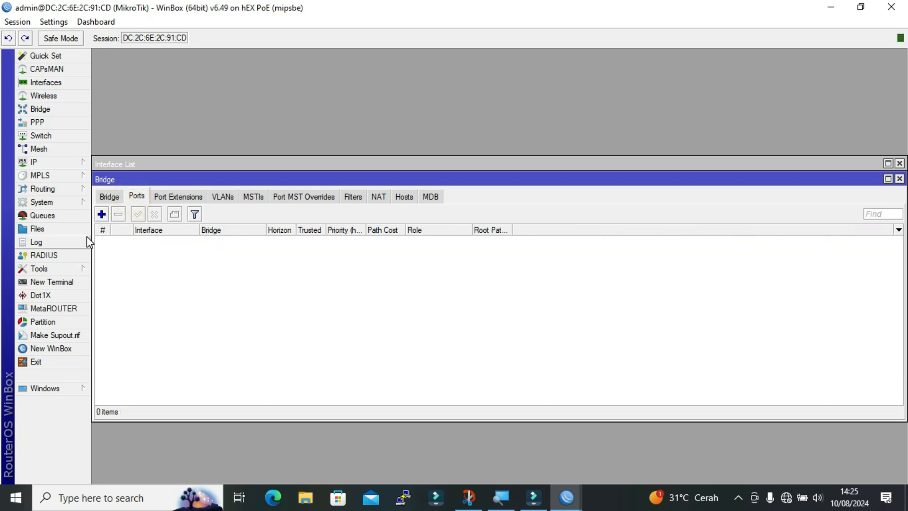
left_click(102, 216)
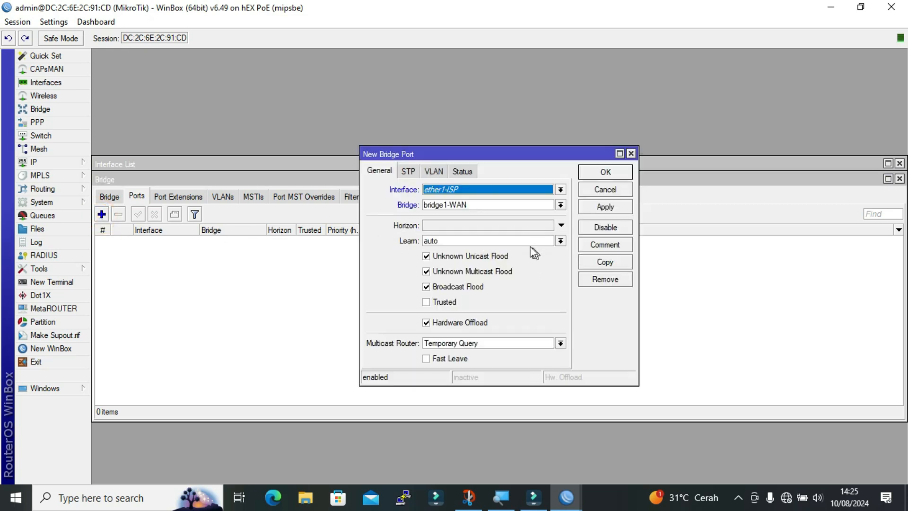
left_click(560, 190)
left_click(560, 190)
left_click(492, 190)
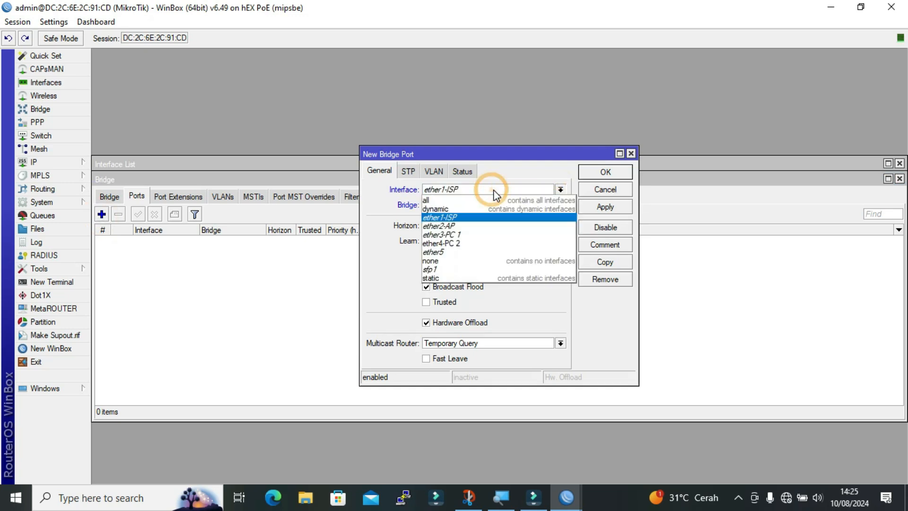
left_click(494, 216)
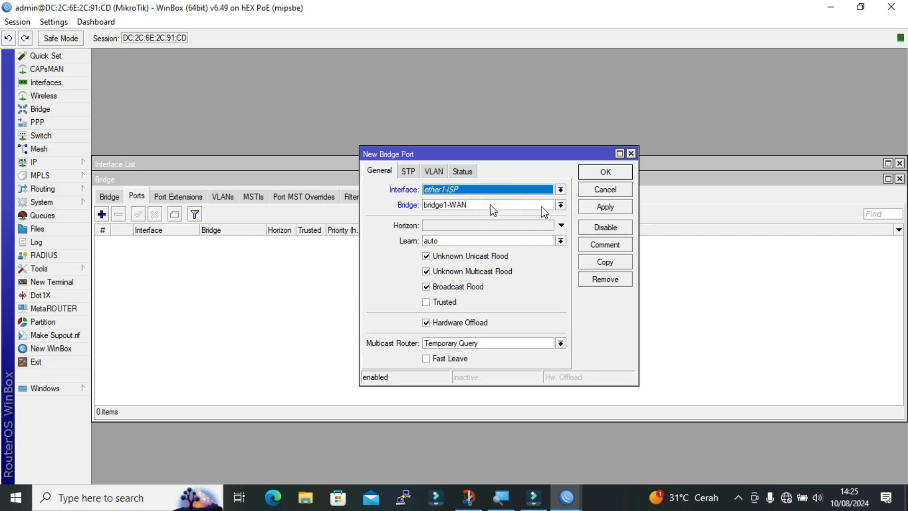
left_click(614, 208)
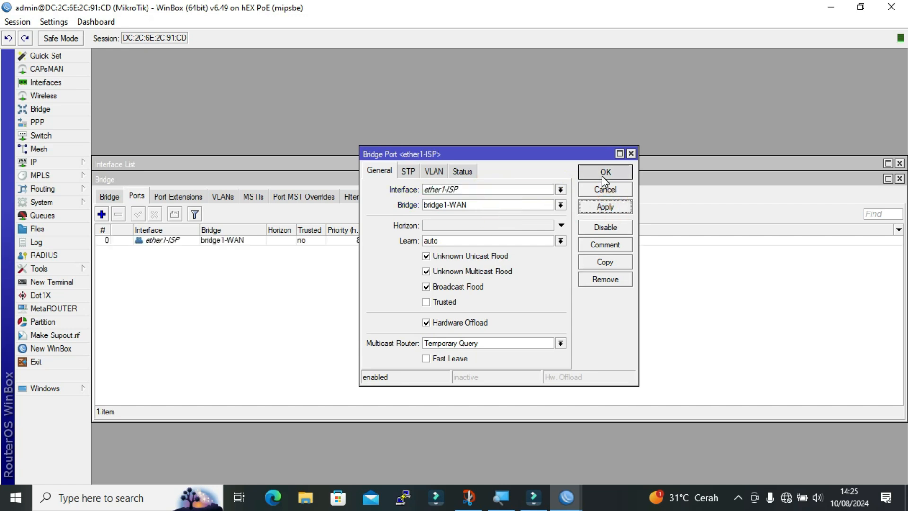
left_click(605, 173)
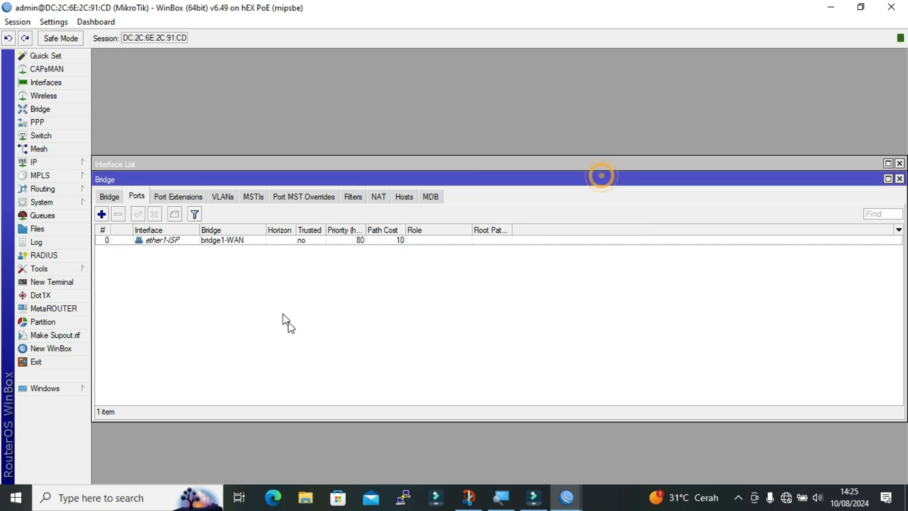
Step: Add a bridge port that assigns the ether2-AP interface to bridge2-LAN and save it
left_click(102, 214)
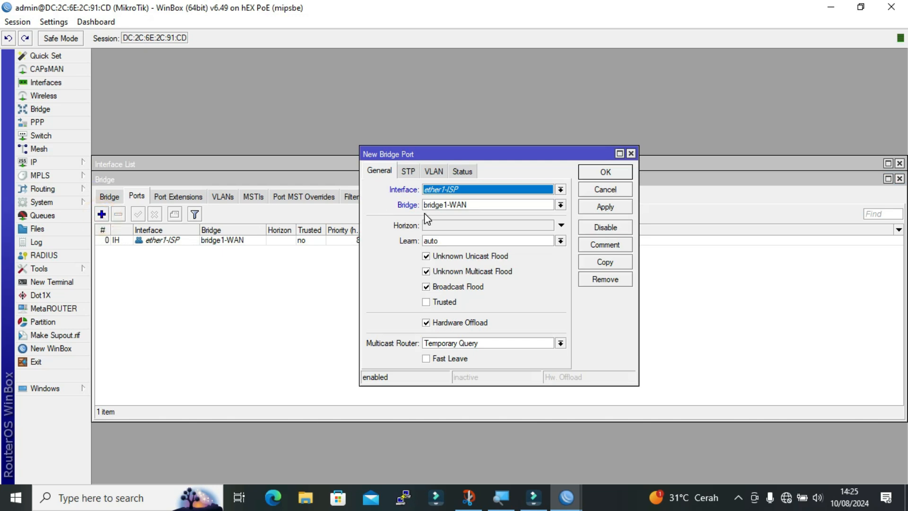
left_click(560, 190)
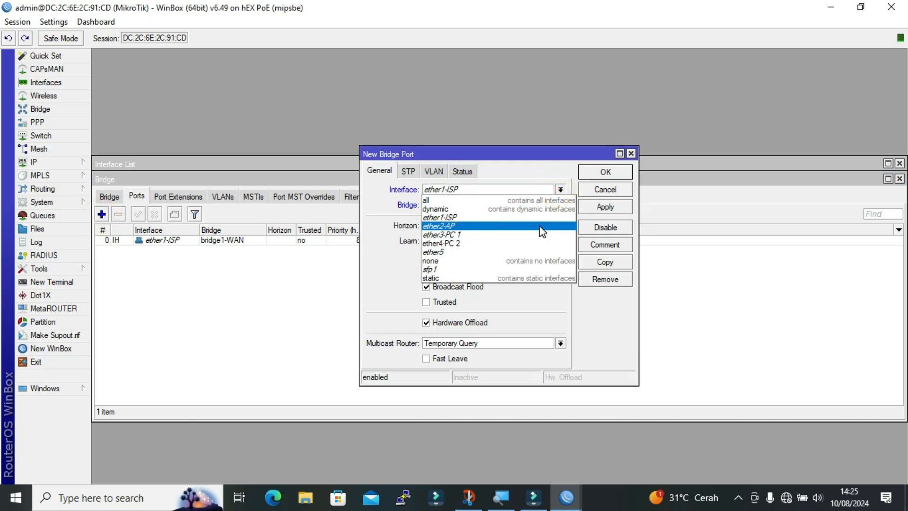
left_click(539, 227)
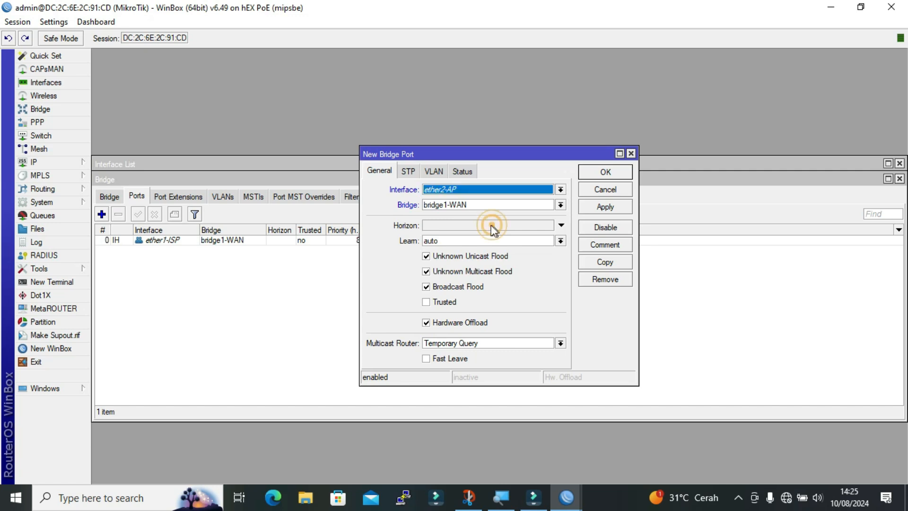
left_click(560, 205)
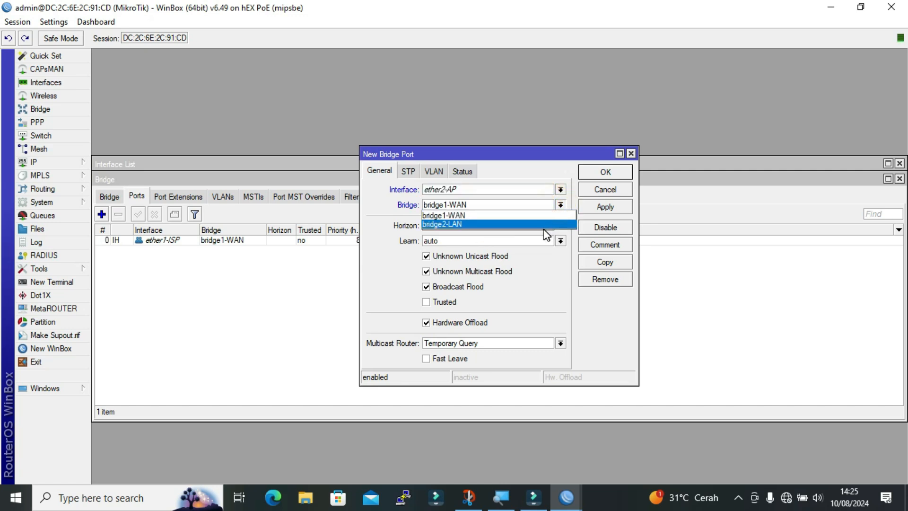
left_click(544, 224)
left_click(606, 207)
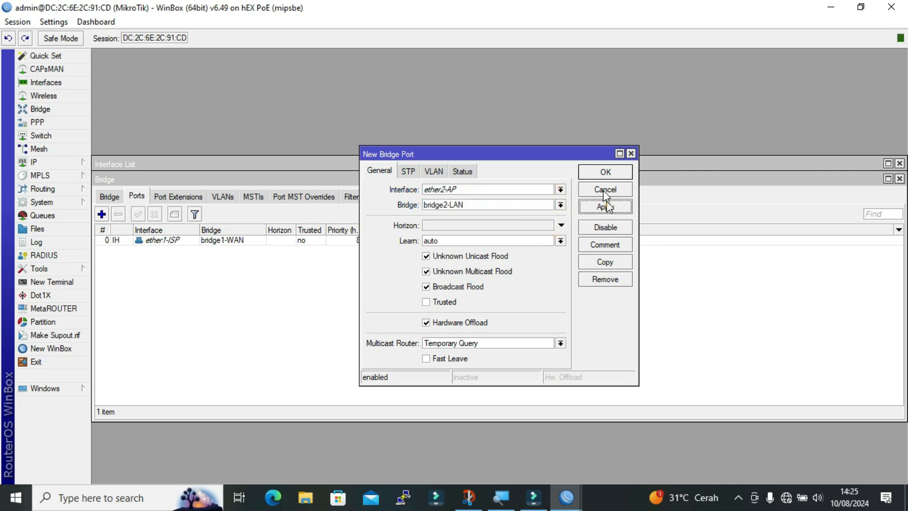
left_click(606, 174)
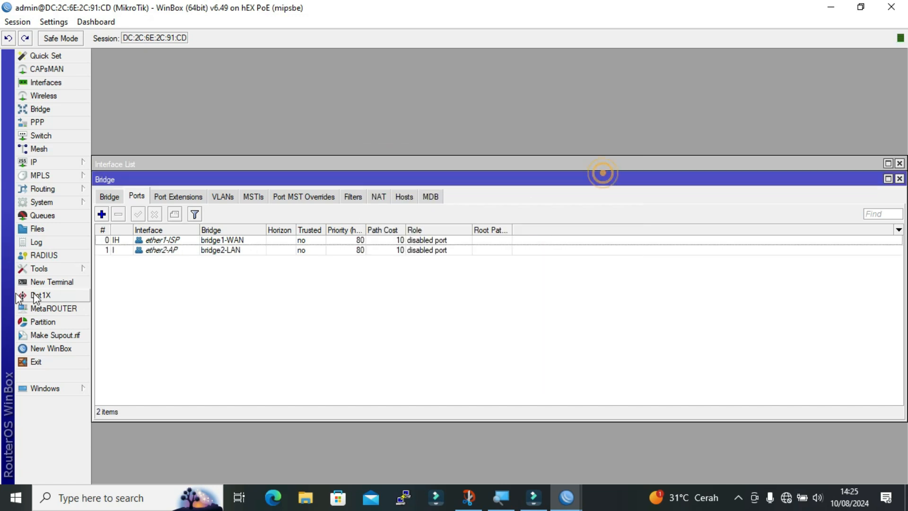
Step: Add a bridge port that assigns the "ether3-PC 1" interface to bridge2-LAN and save it
left_click(102, 214)
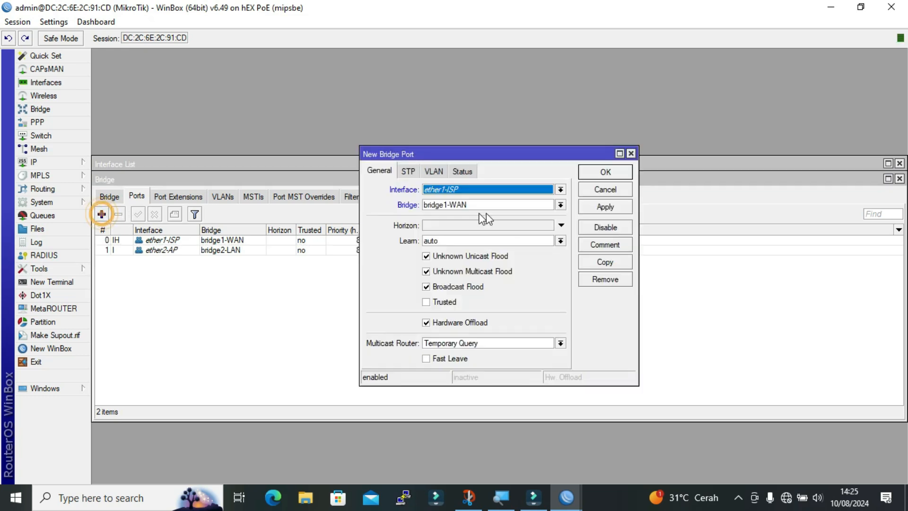
left_click(560, 190)
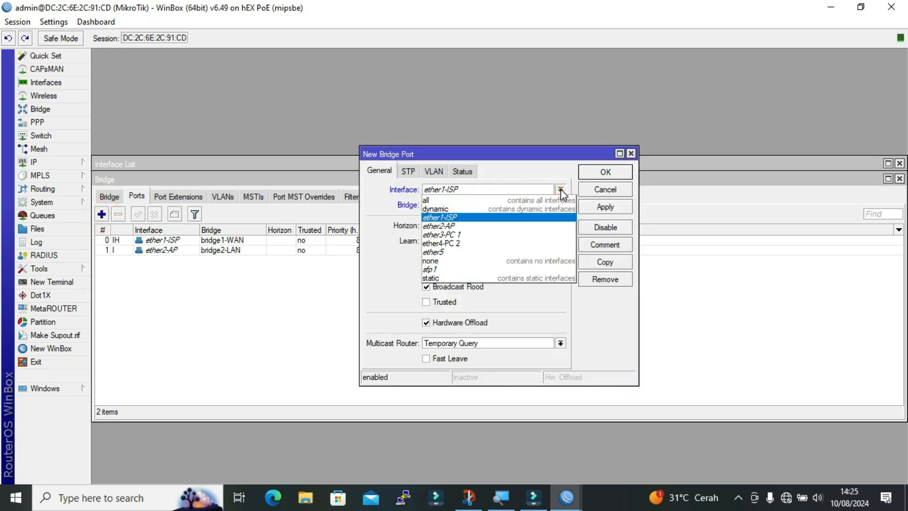
left_click(551, 236)
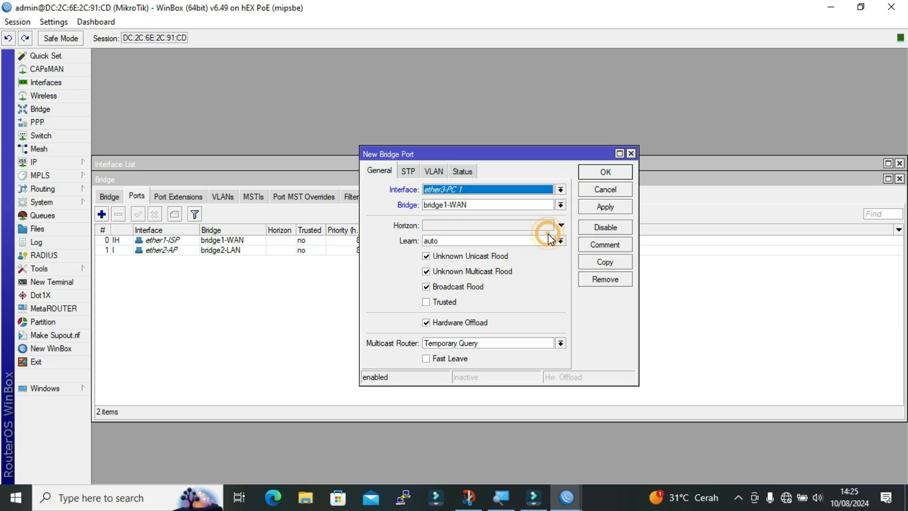
left_click(561, 205)
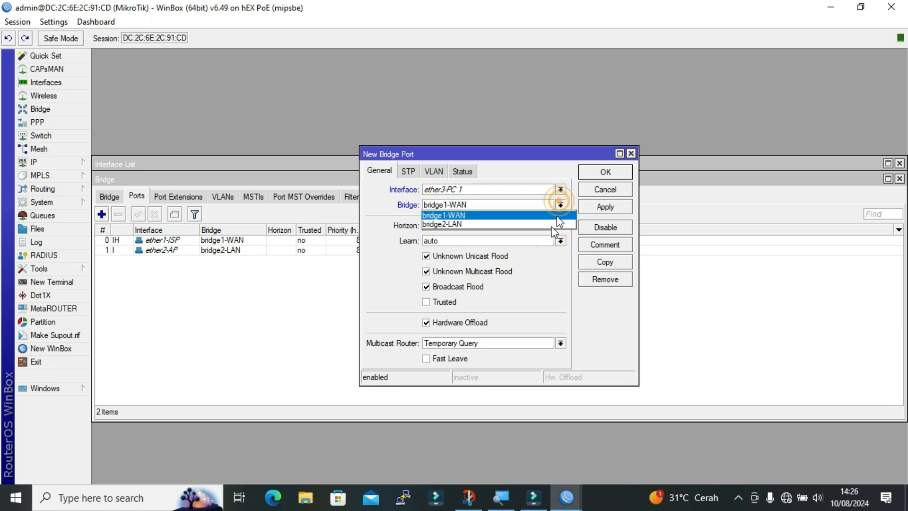
left_click(546, 226)
left_click(592, 209)
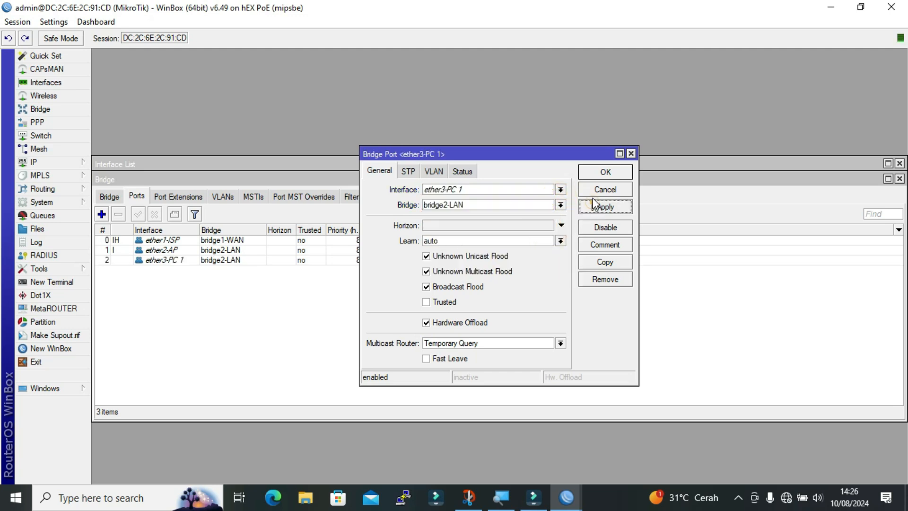
left_click(607, 172)
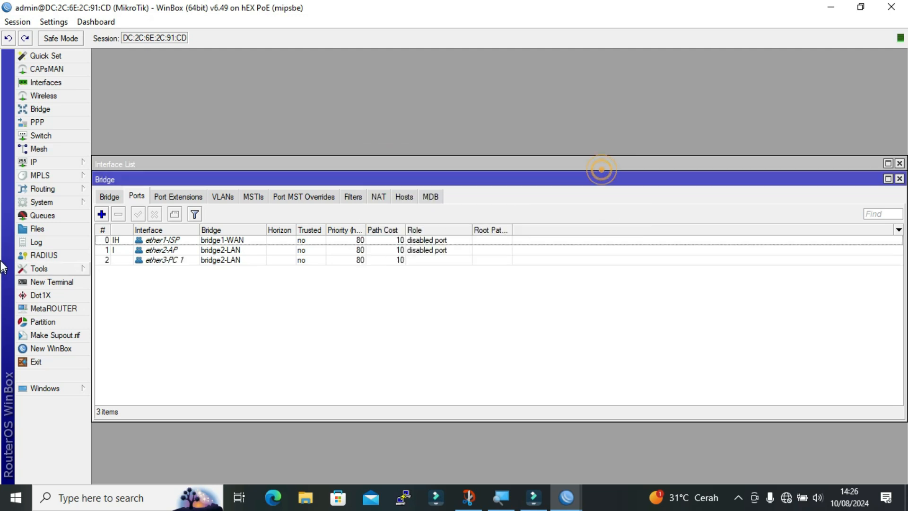
Step: Add a bridge port that assigns the "ether4-PC 2" interface to bridge2-LAN, save it and close the bridge settings
left_click(101, 214)
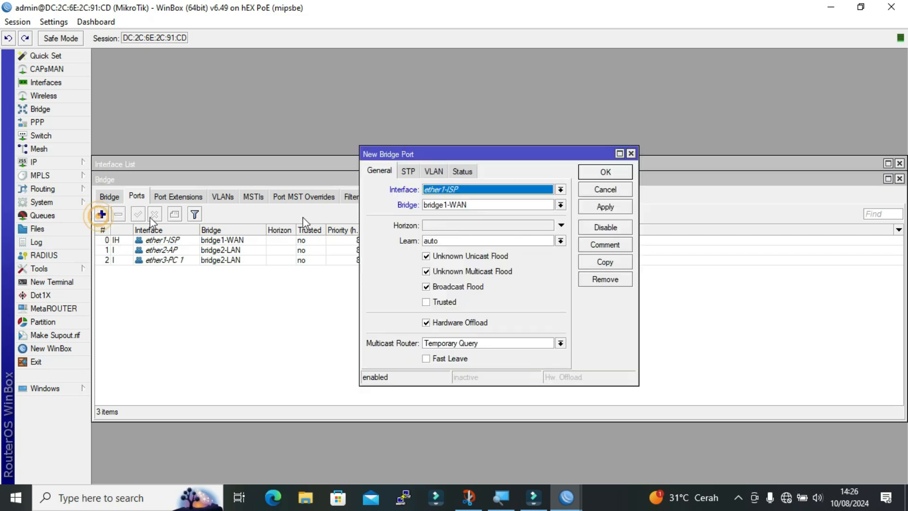
left_click(561, 189)
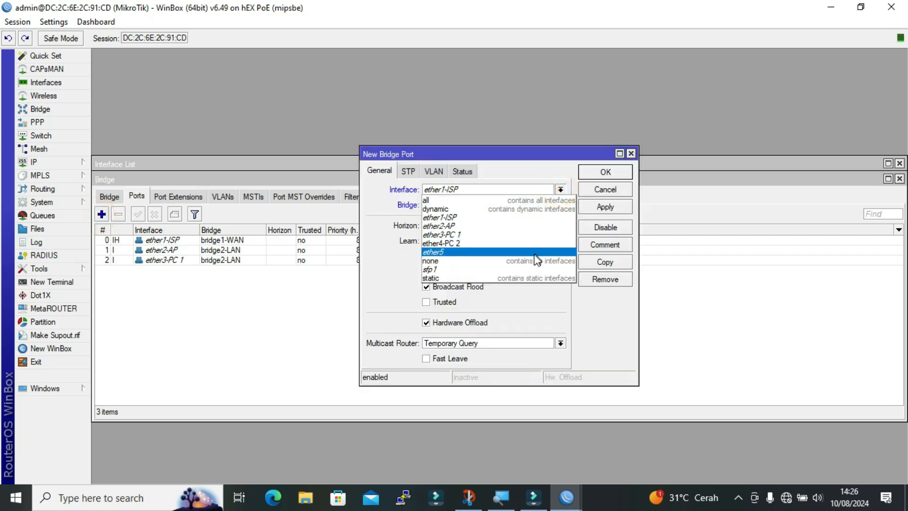
left_click(510, 242)
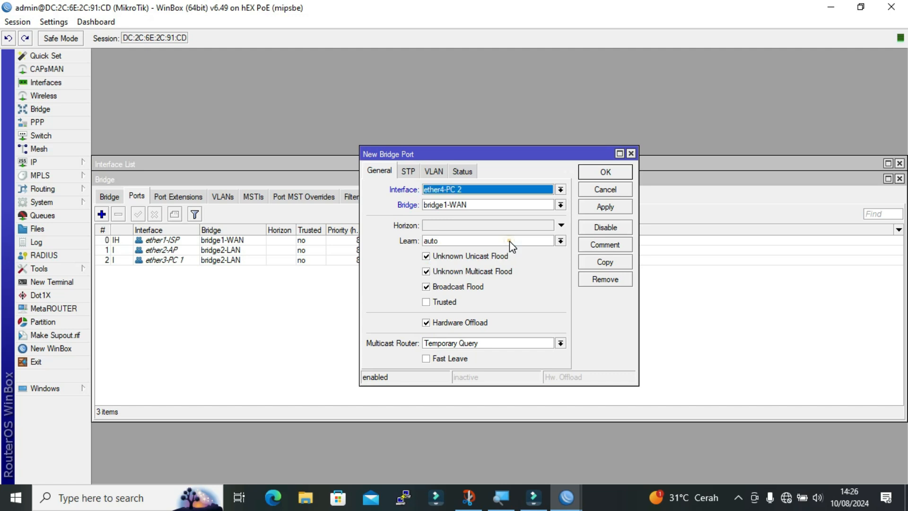
left_click(561, 205)
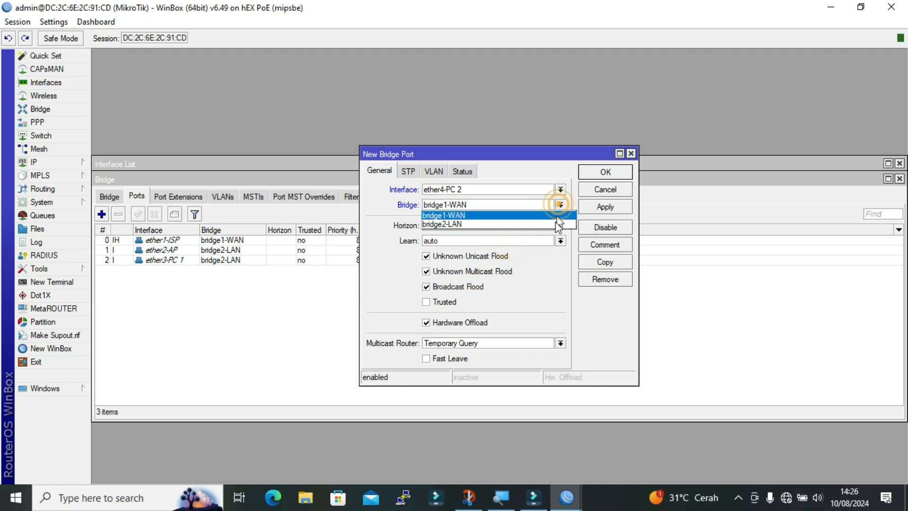
left_click(551, 223)
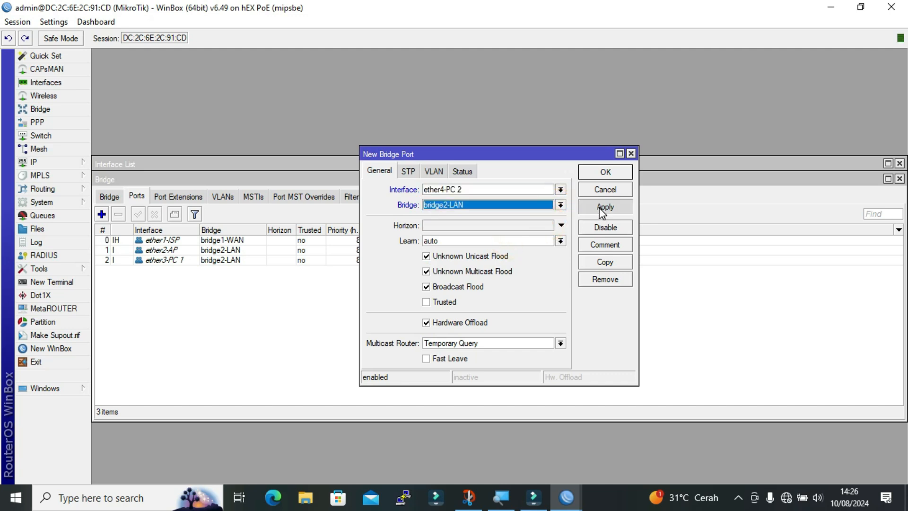
left_click(600, 208)
left_click(606, 174)
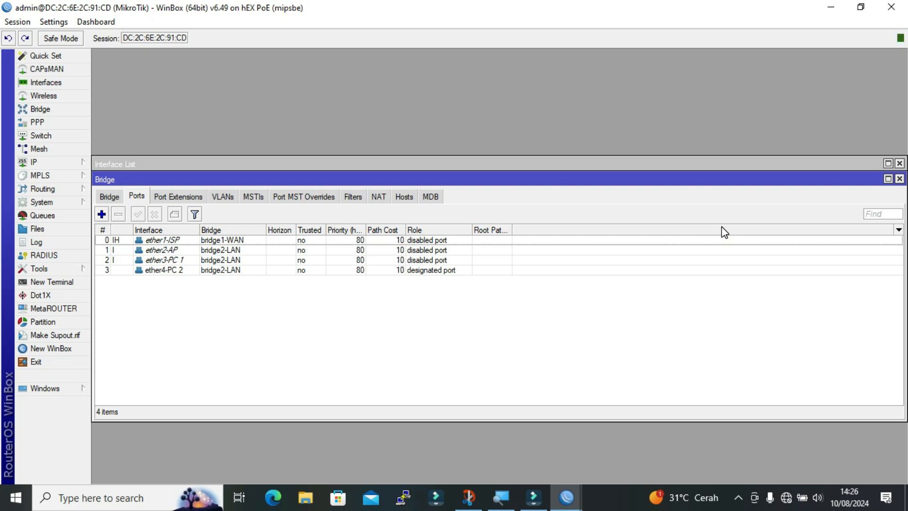
left_click(900, 179)
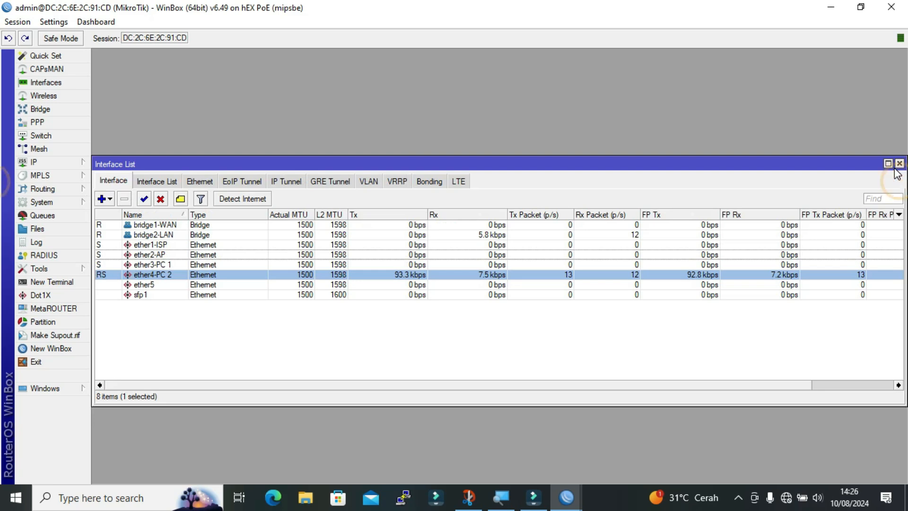
Step: Close the interface list and review the WAN and LAN bridge wiring diagram in Snip & Sketch
left_click(900, 163)
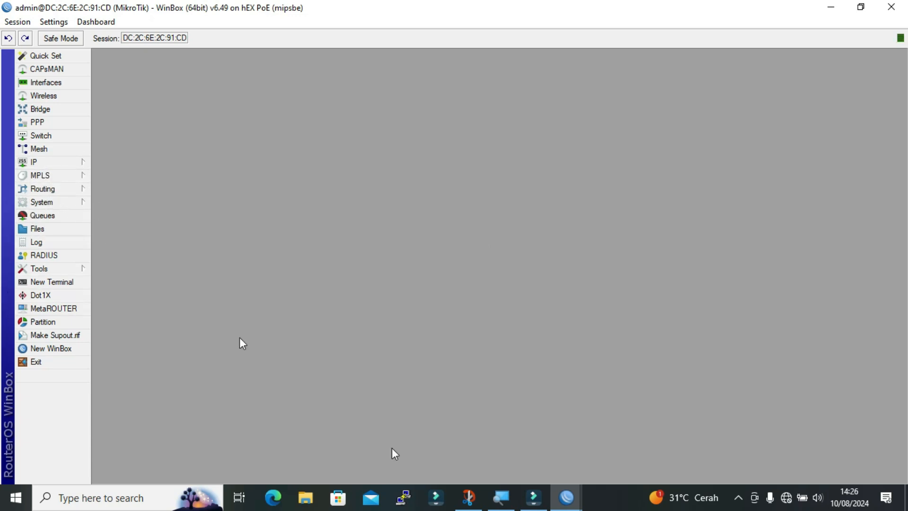
left_click(473, 494)
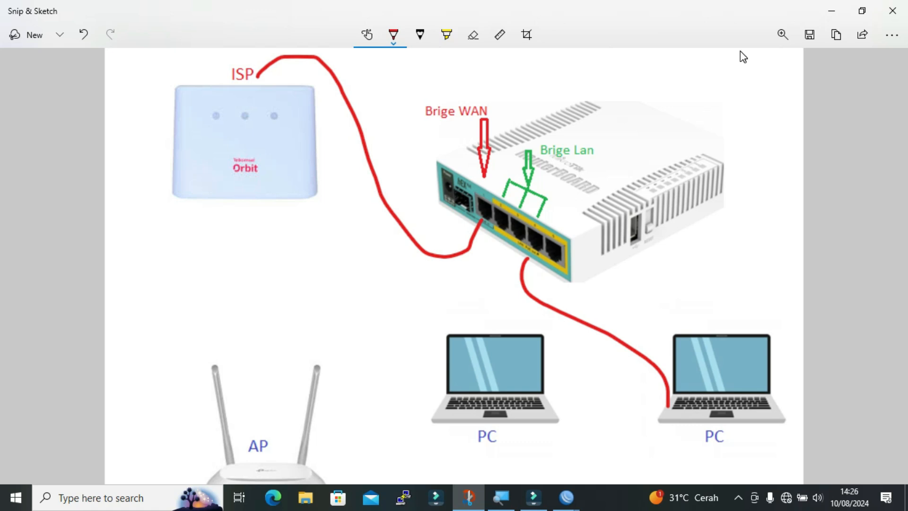
left_click(826, 11)
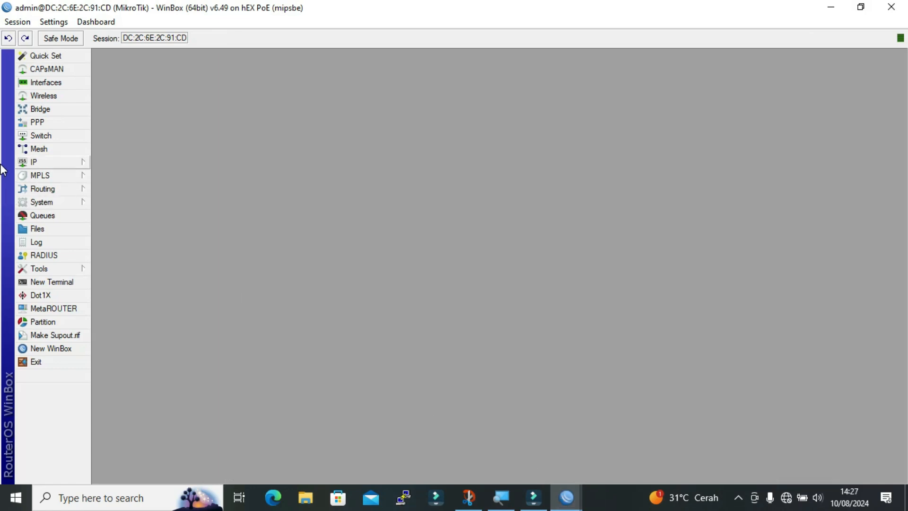
Step: Add a DHCP client on the bridge1-WAN interface, save it and close the DHCP client list
left_click(65, 162)
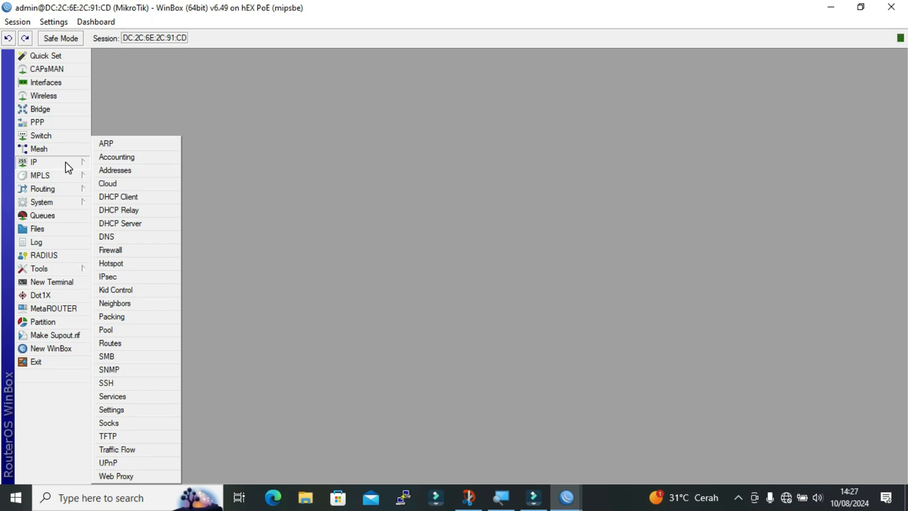
left_click(122, 196)
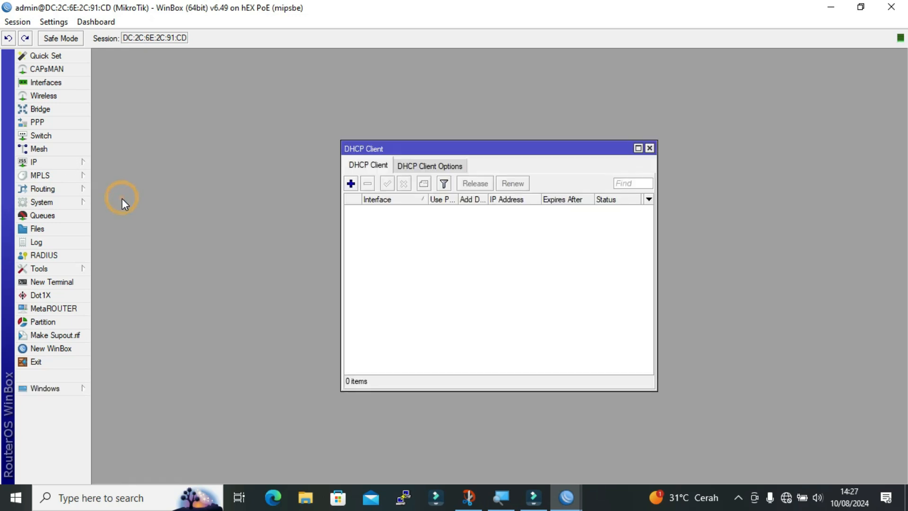
left_click(351, 184)
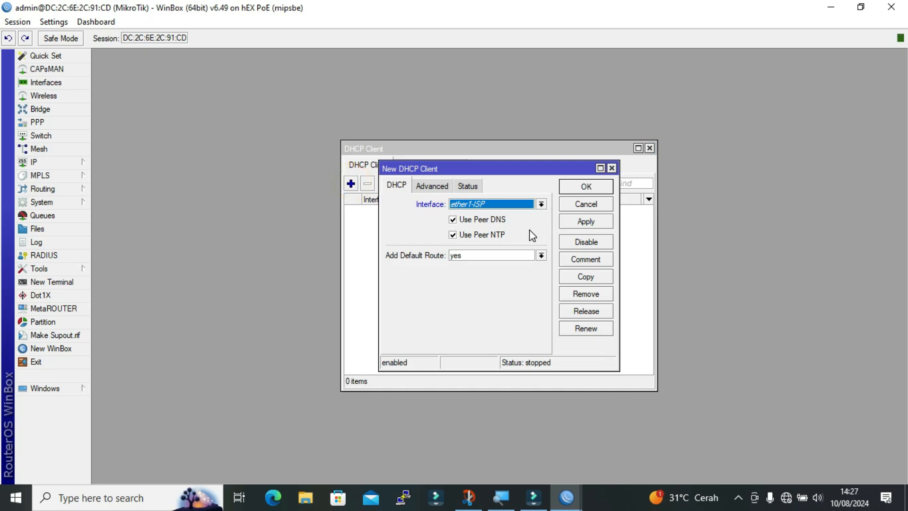
left_click(541, 204)
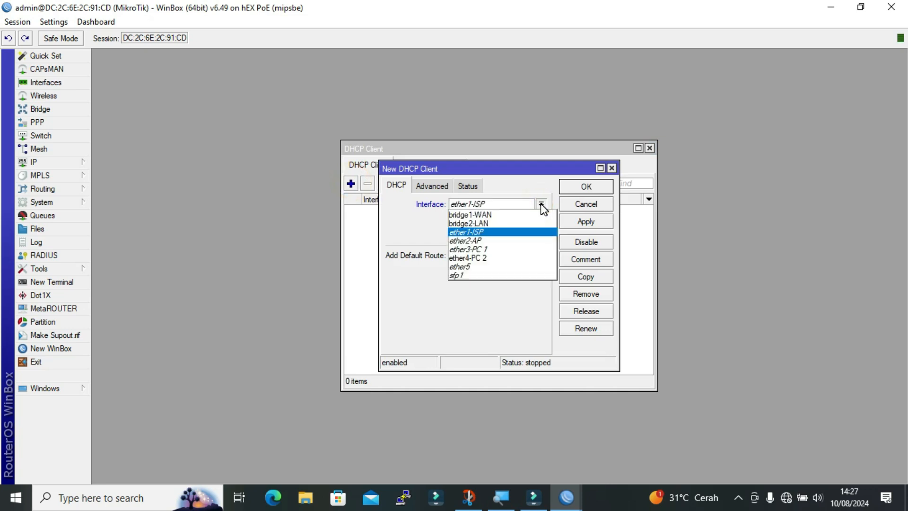
left_click(505, 215)
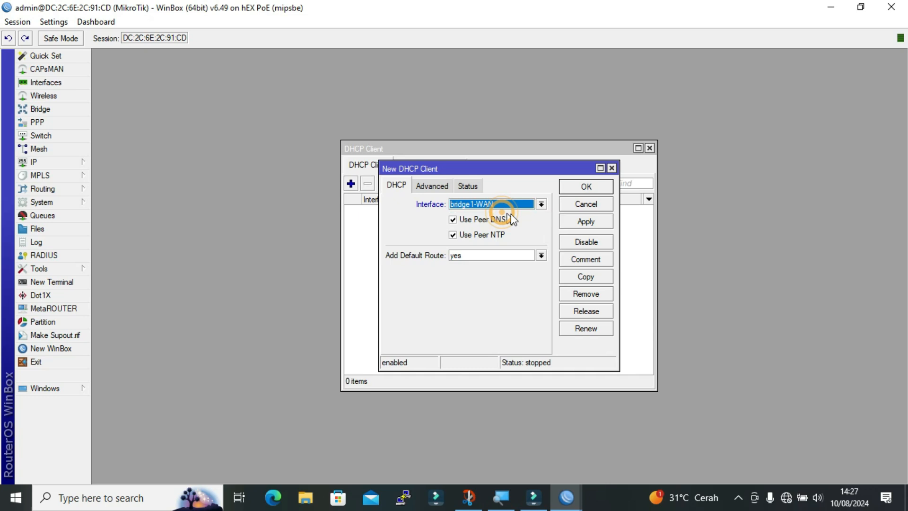
left_click(578, 223)
left_click(587, 187)
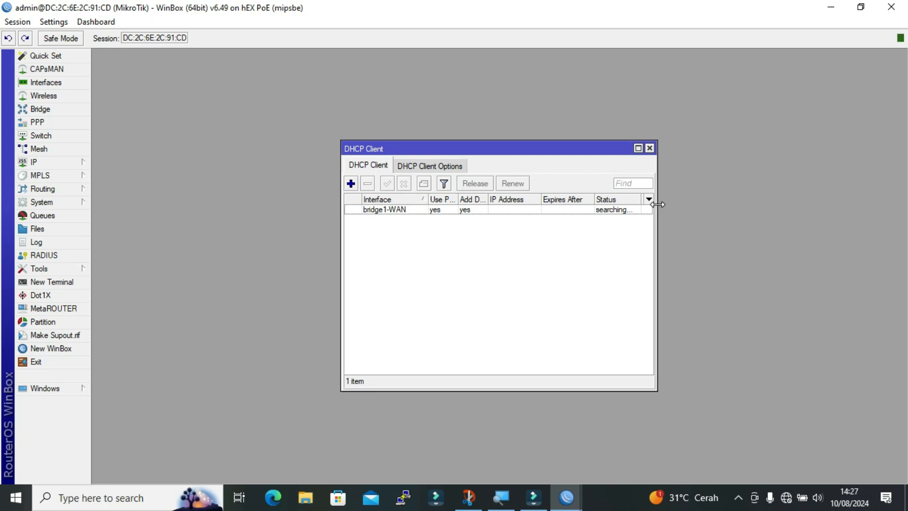
left_click_drag(658, 205, 729, 217)
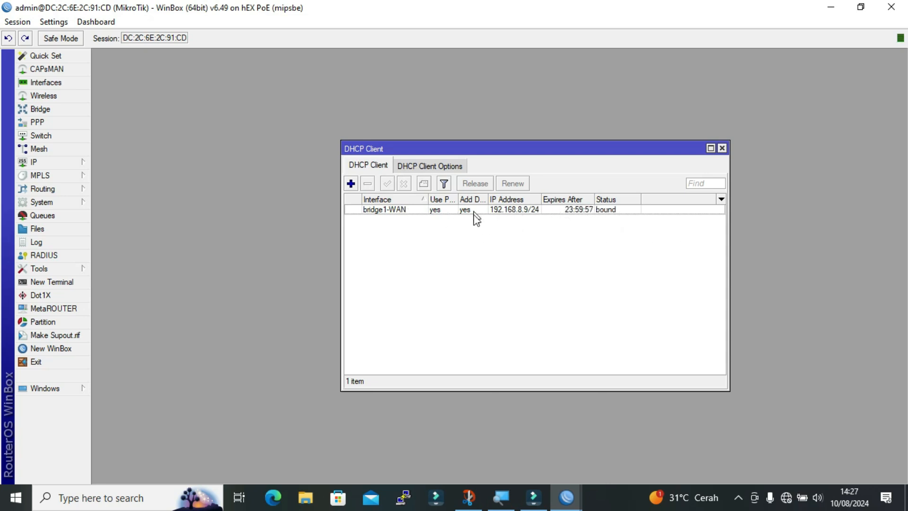
left_click(722, 149)
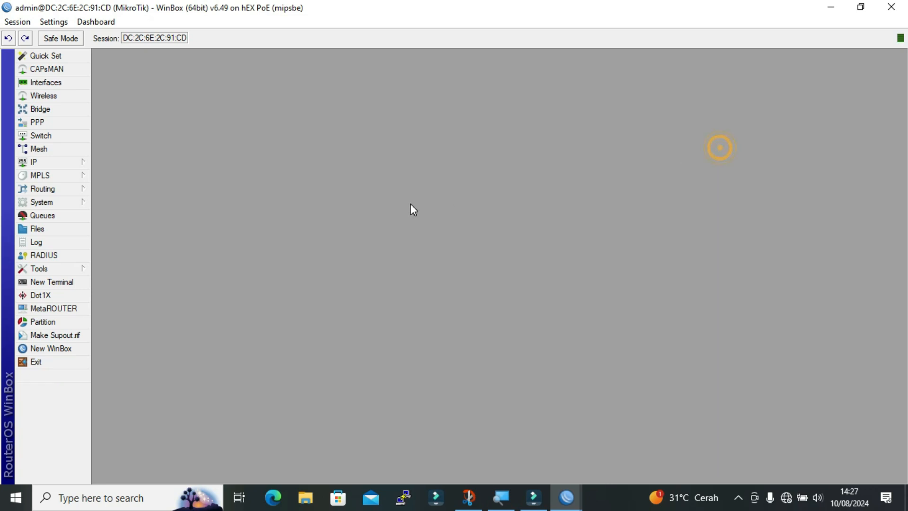
Step: Enter 8.8.8.8 and 8.8.4.4 as the servers in the router's DNS settings
left_click(60, 162)
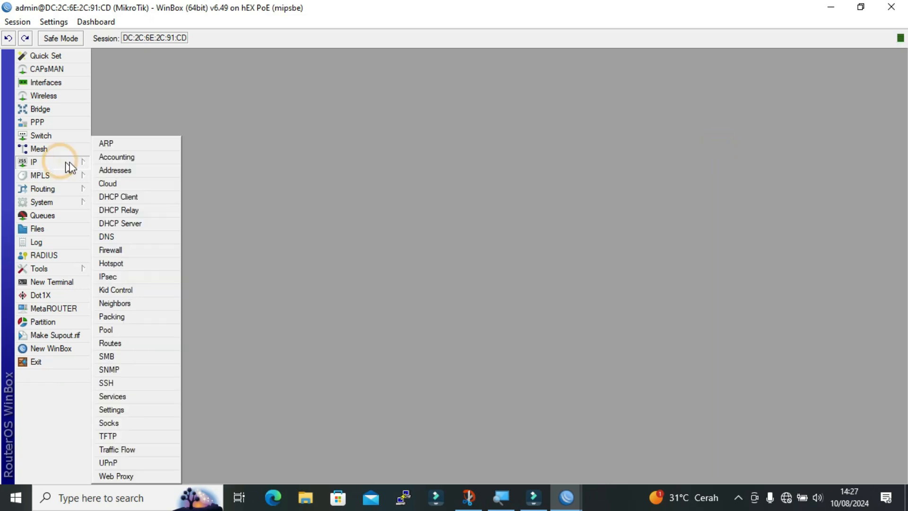
left_click(288, 176)
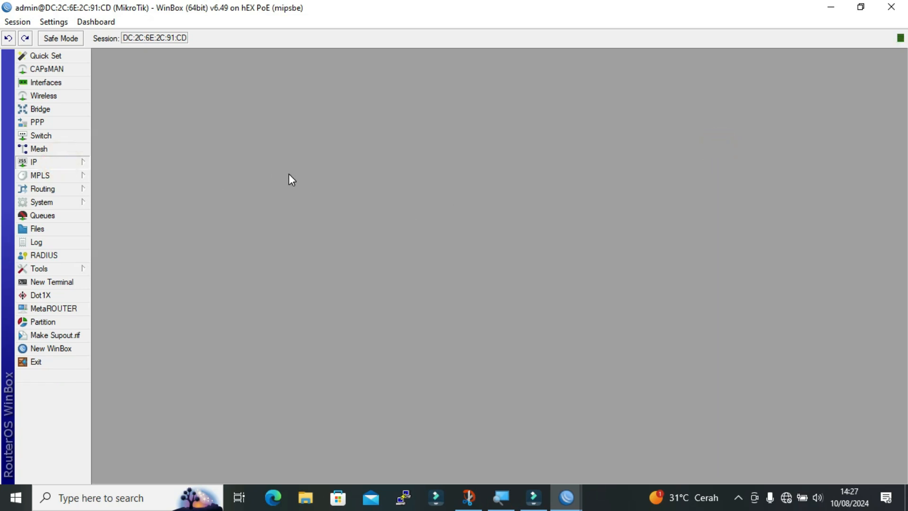
left_click(53, 166)
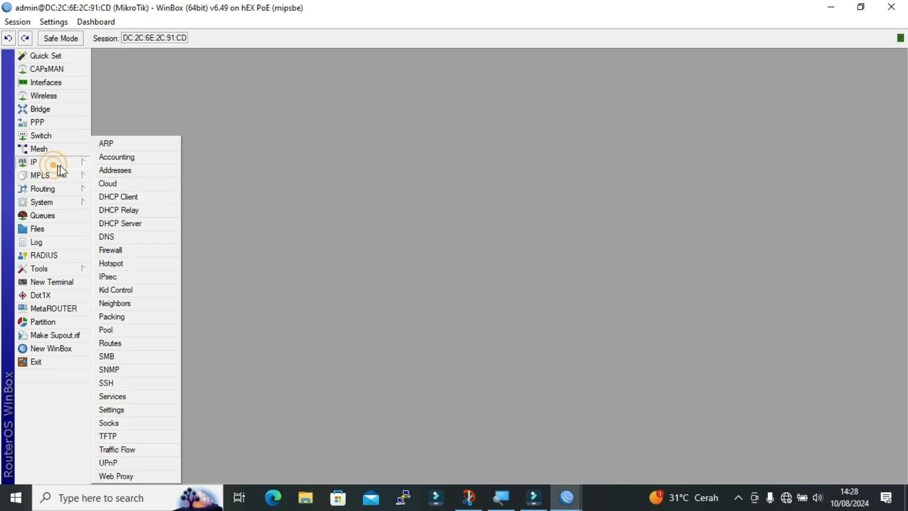
left_click(107, 237)
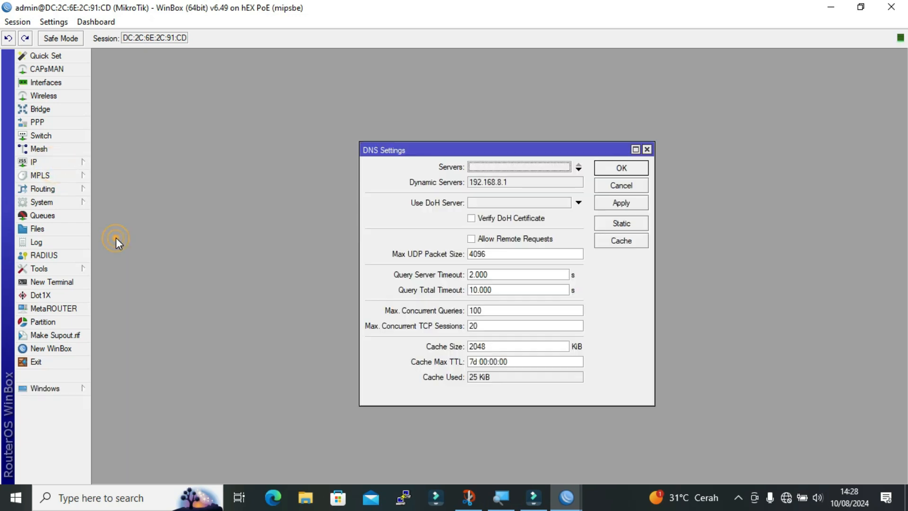
left_click(560, 167)
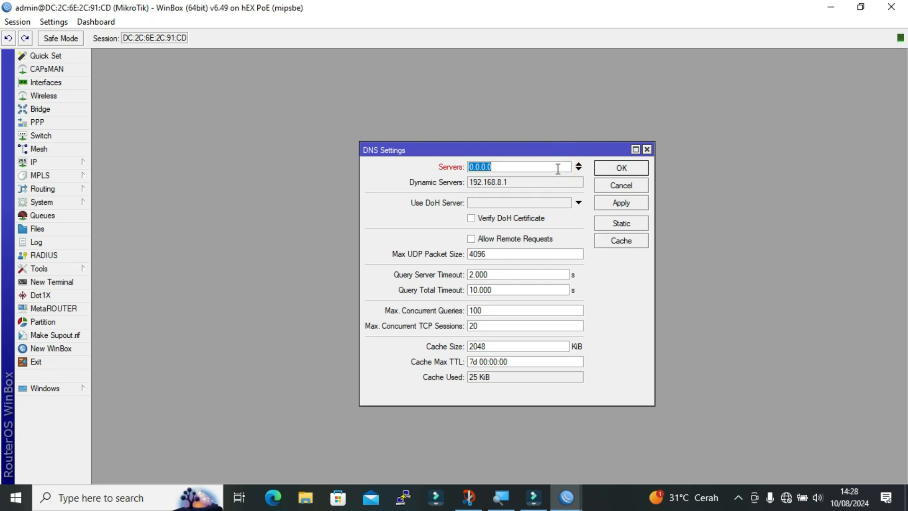
key("BackSpace")
left_click(578, 166)
key("BackSpace")
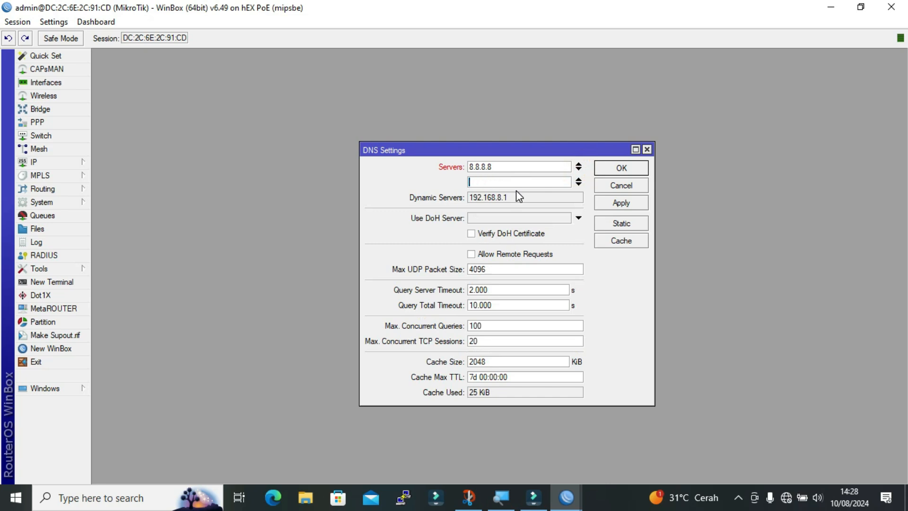
type("8.8.4.4")
Step: Allow remote requests in the DNS settings and save them
left_click(475, 255)
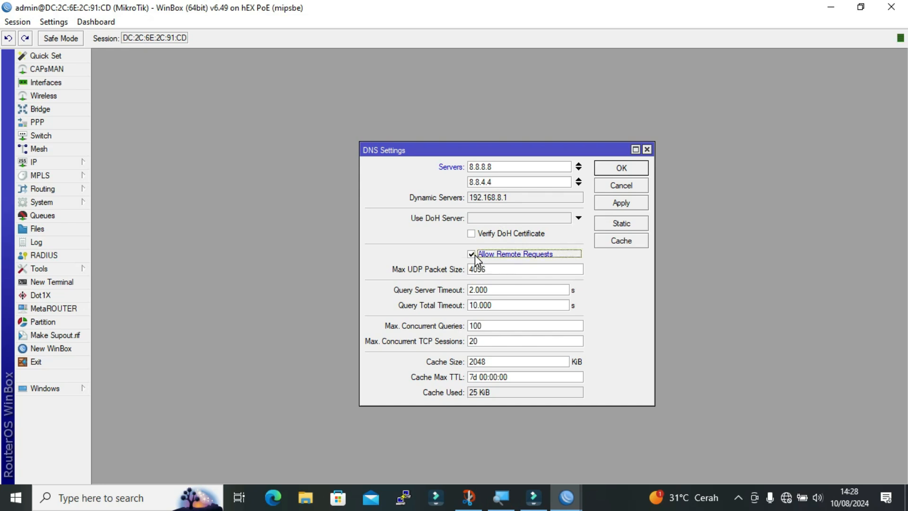
left_click(621, 202)
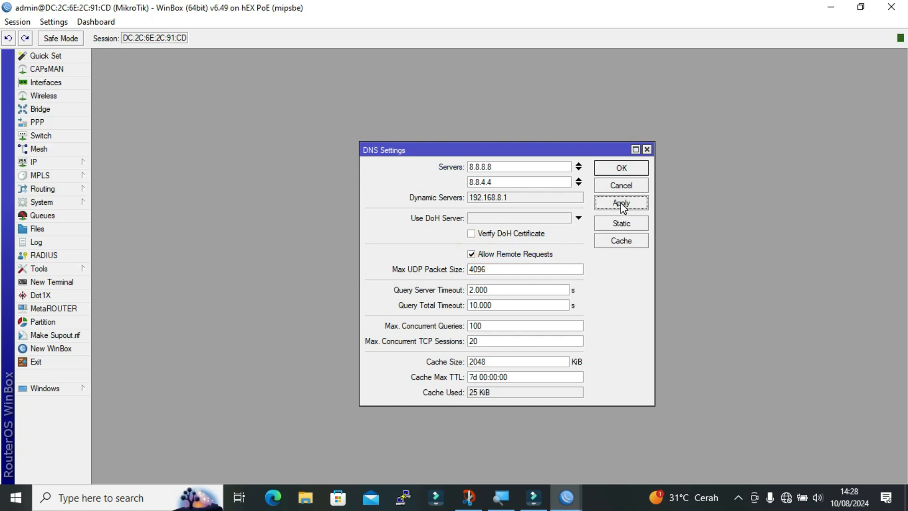
left_click(618, 172)
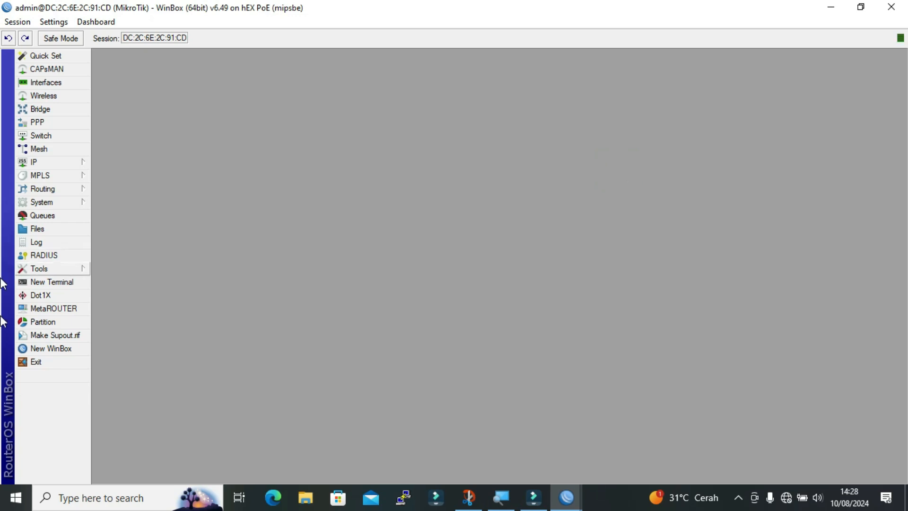
Step: Try to open a terminal in the old admin WinBox session, and close the terminal and that session
left_click(469, 497)
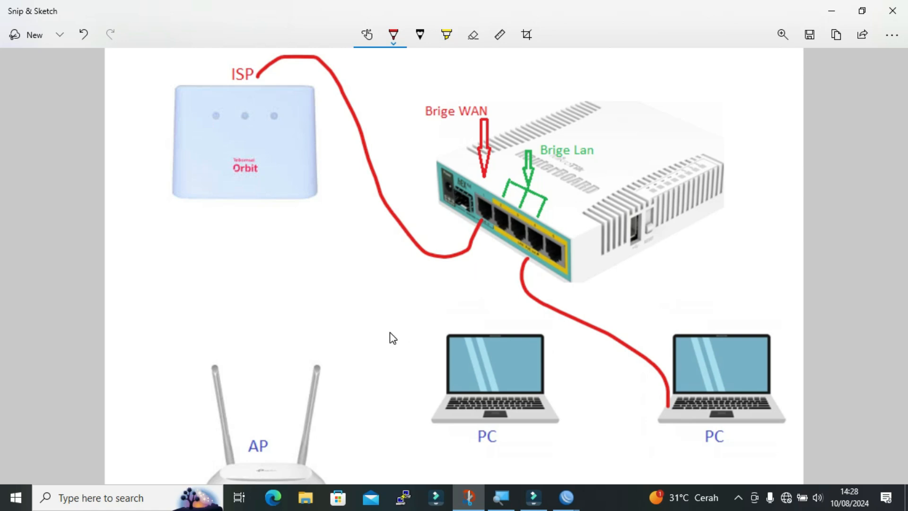
mouse_move(566, 498)
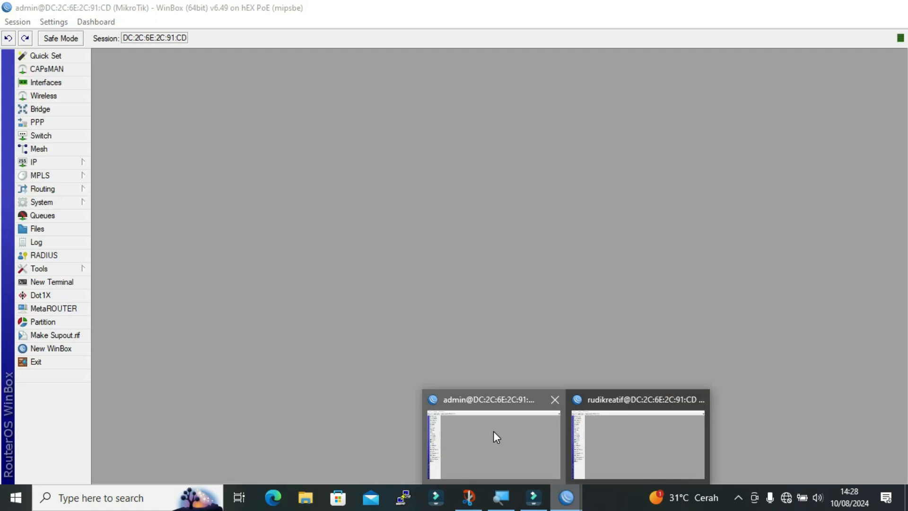
left_click(493, 431)
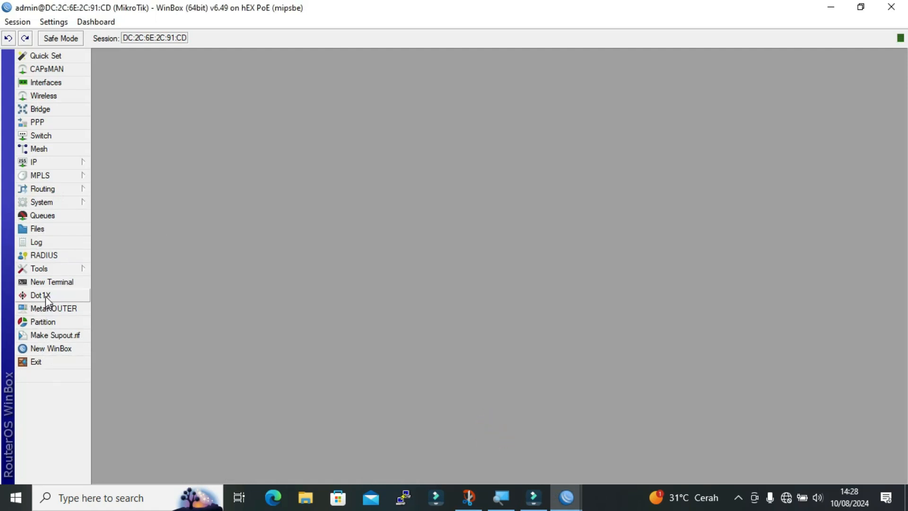
left_click(49, 282)
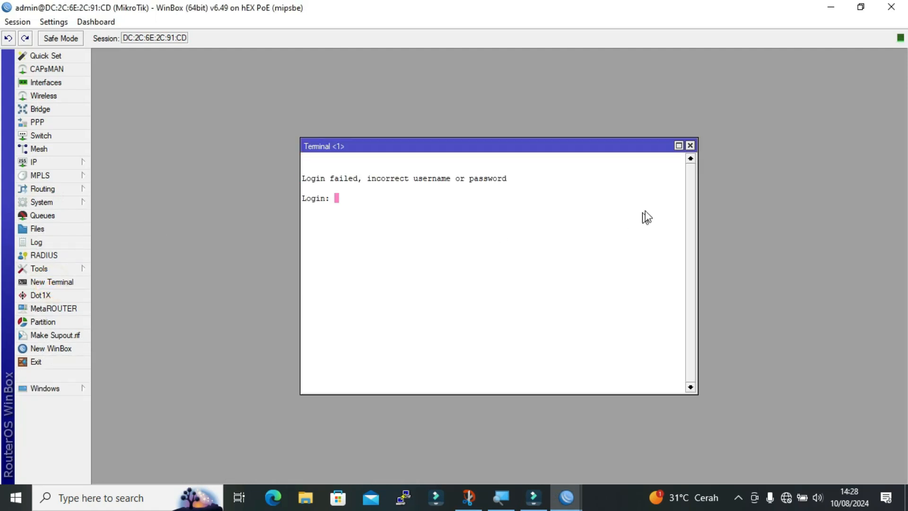
left_click(691, 145)
left_click(892, 7)
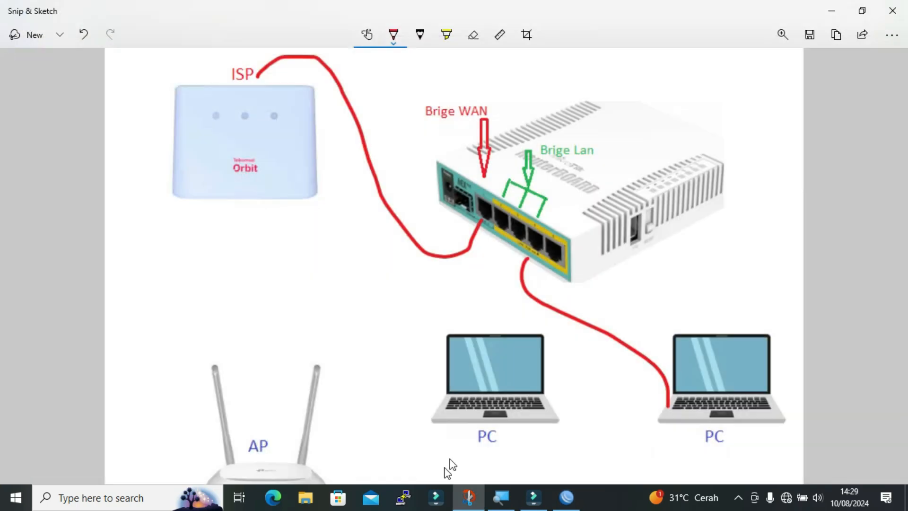
Step: Switch to the replacement account's WinBox session, ping google.com from a new terminal and close the terminal
left_click(567, 497)
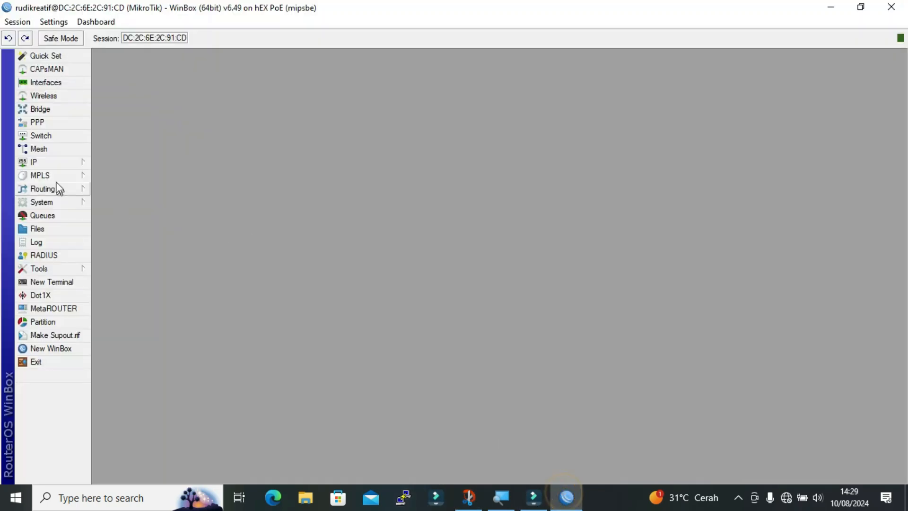
left_click(49, 282)
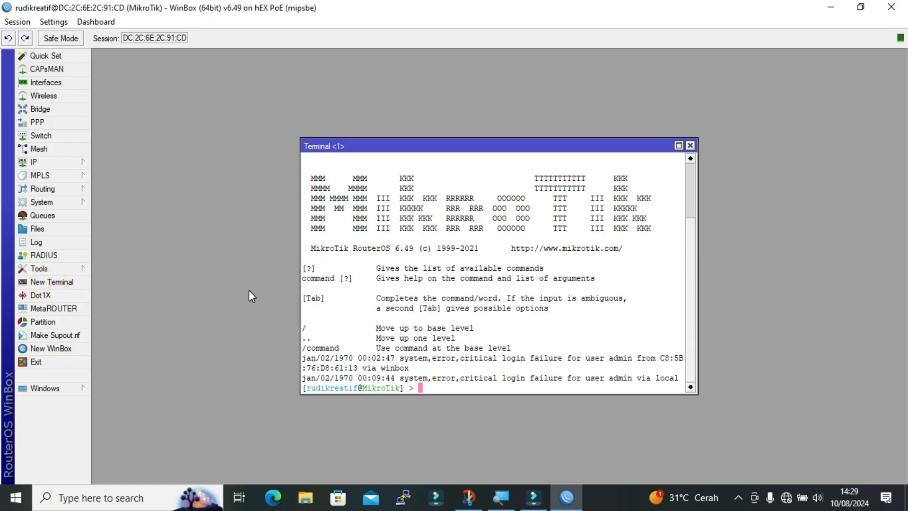
type("ip")
key("BackSpace")
key("BackSpace")
type("ping google.com")
key("Return")
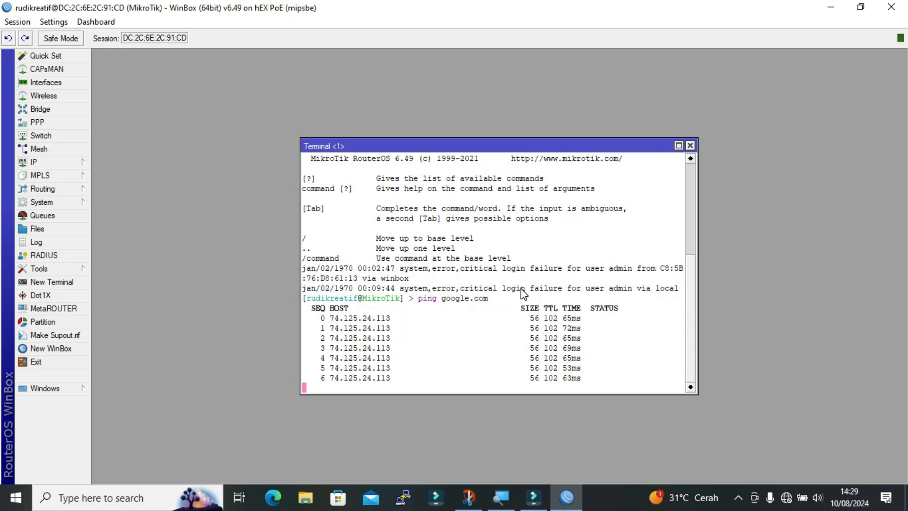
left_click(691, 146)
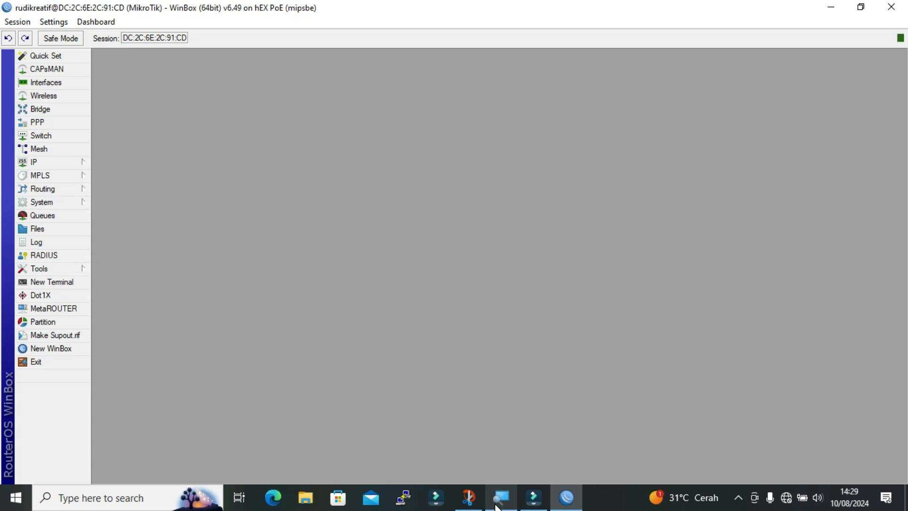
Step: Check the network diagram in Snip & Sketch, and start a new IP address entry in WinBox for the bridge2-LAN interface
left_click(470, 501)
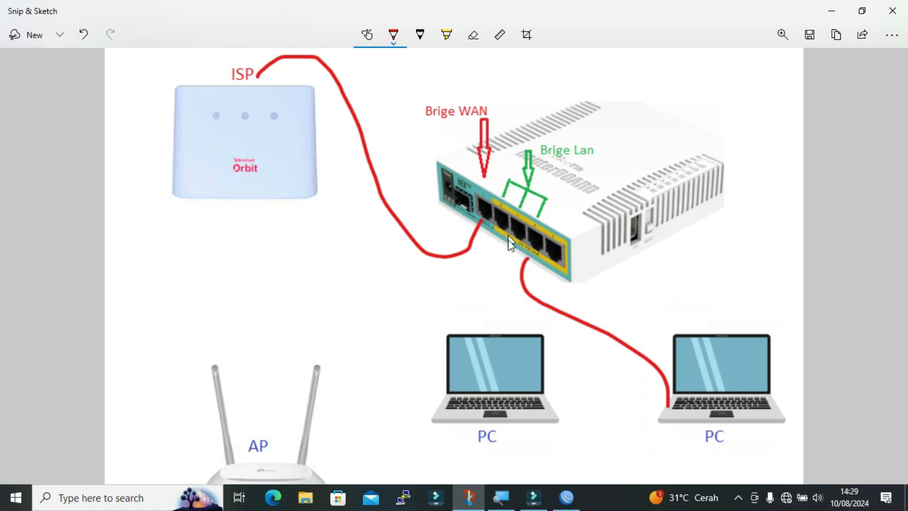
left_click(827, 16)
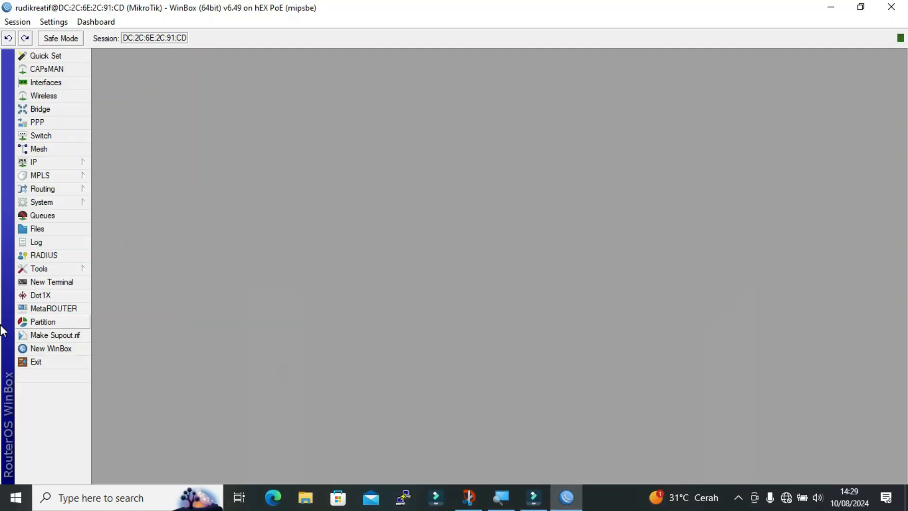
left_click(53, 161)
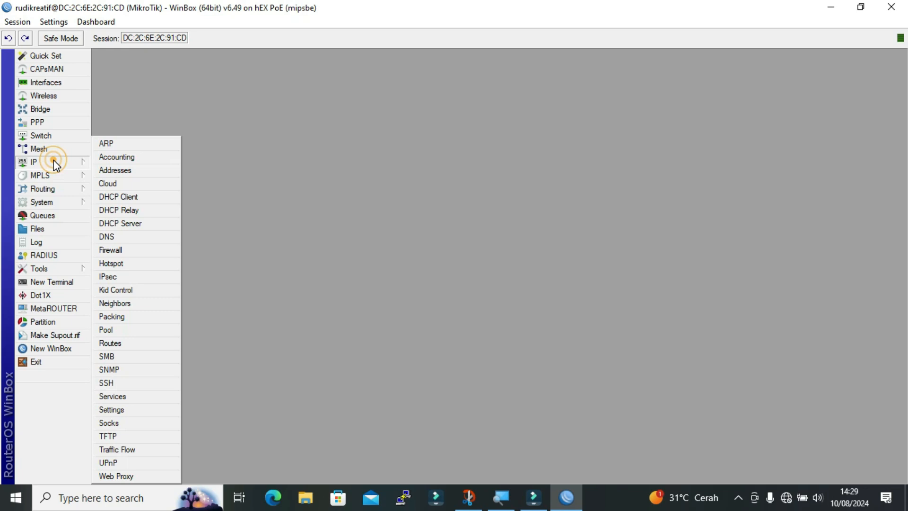
left_click(121, 171)
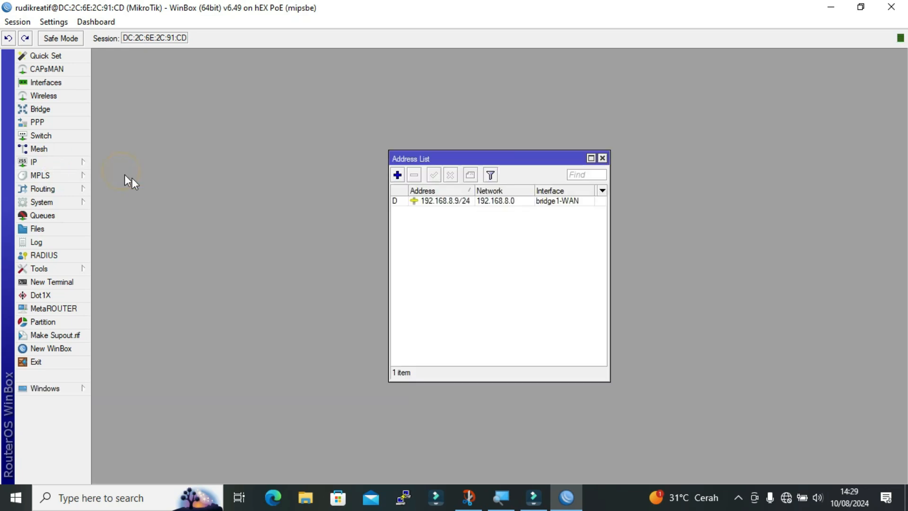
left_click(398, 176)
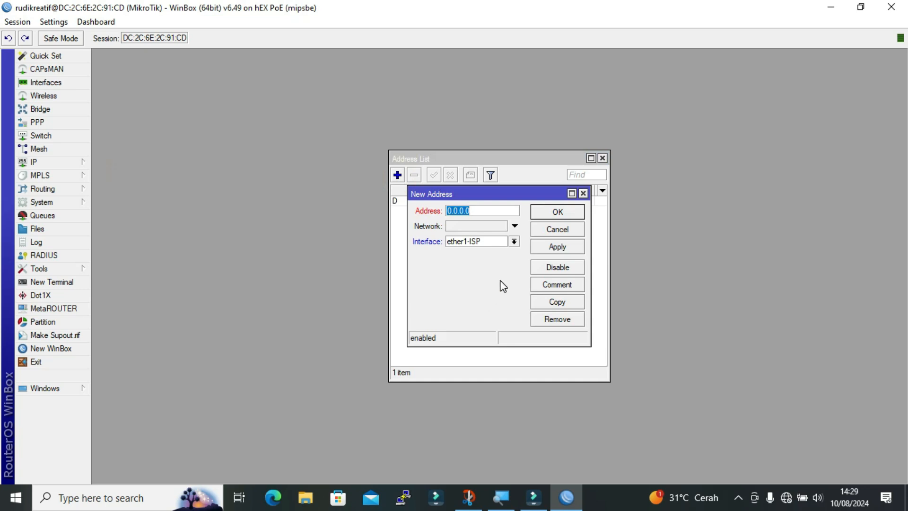
left_click(515, 243)
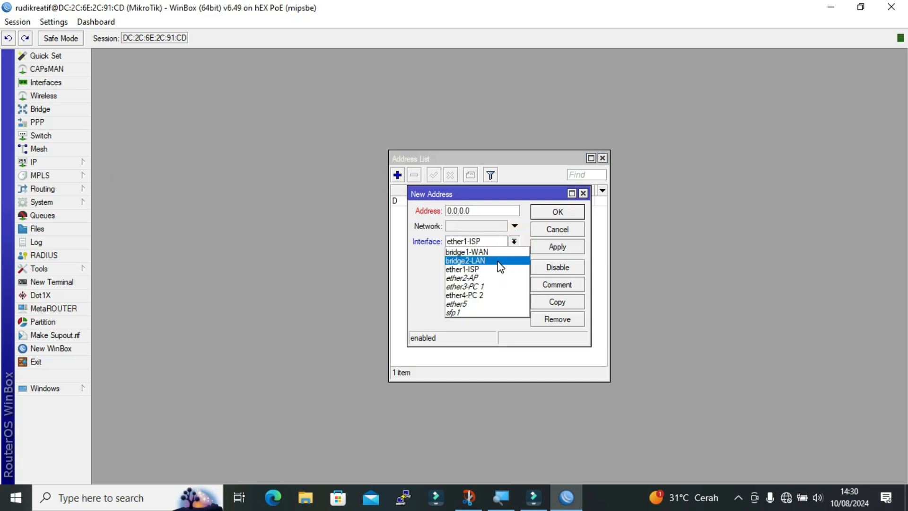
left_click(499, 261)
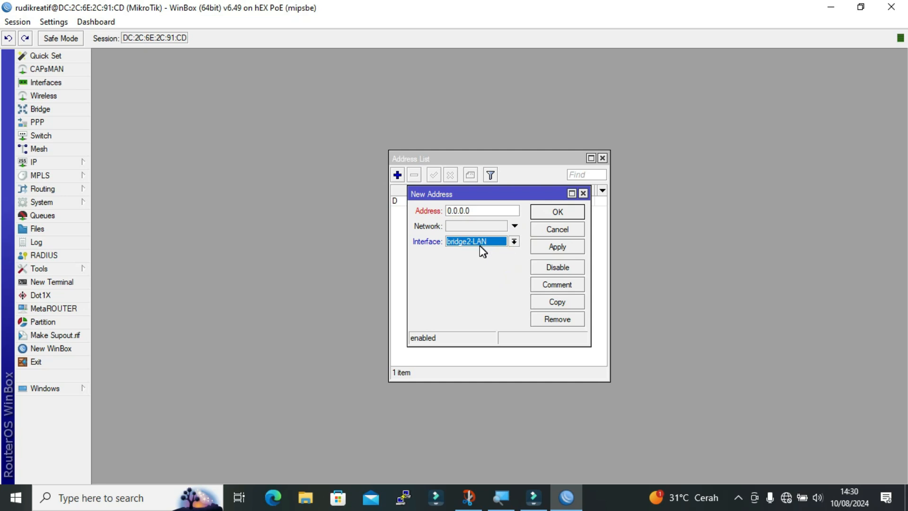
Step: Set the new LAN address to 10.10.10.1/24, save it and close the address list
left_click(473, 211)
key("BackSpace")
key("BackSpace")
key("BackSpace")
key("BackSpace")
key("BackSpace")
key("BackSpace")
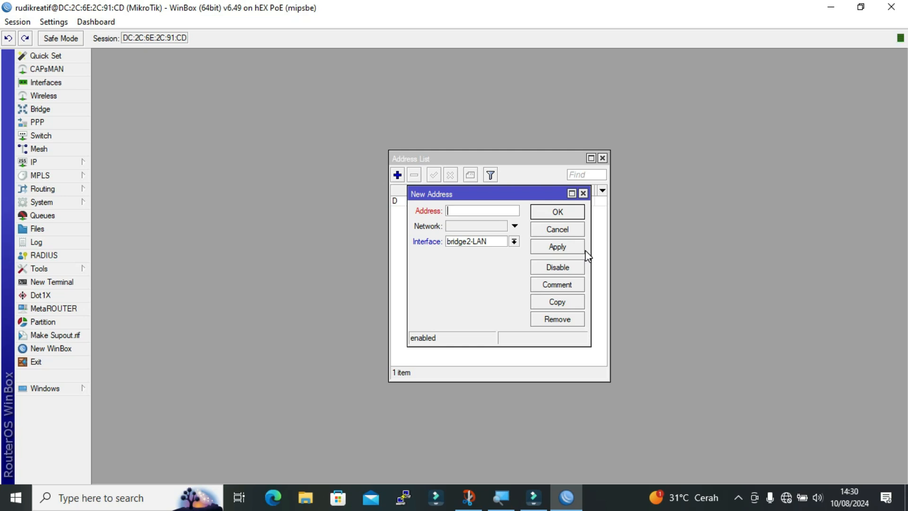
type("10.10.10.1/24")
left_click(551, 250)
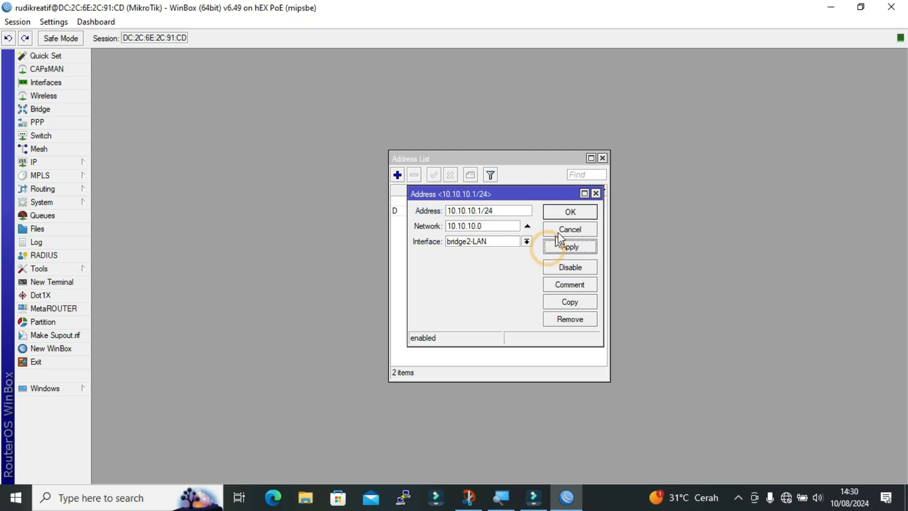
left_click(559, 213)
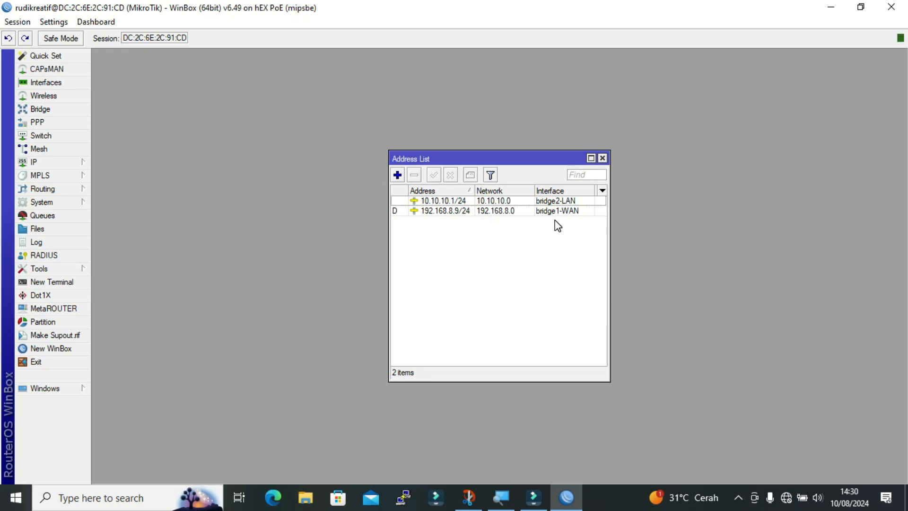
left_click(602, 159)
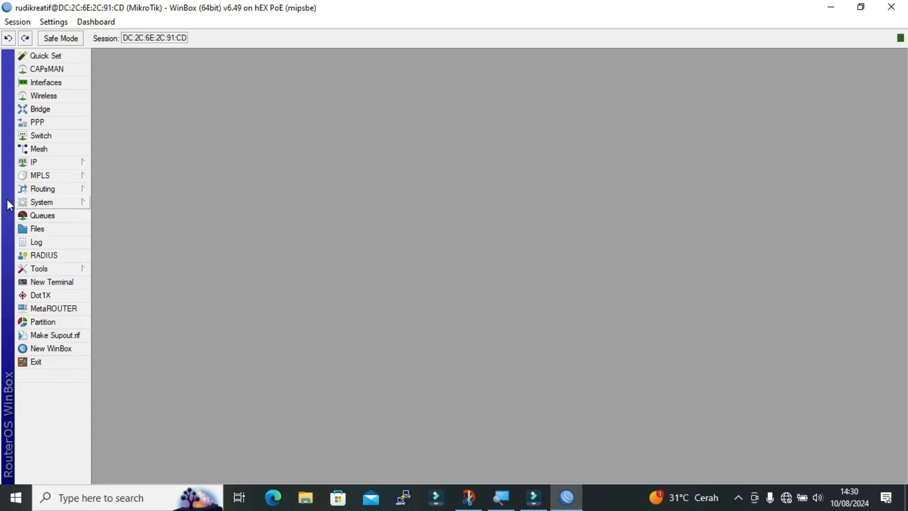
Step: Add a firewall NAT rule with chain srcnat and bridge1-WAN as the out interface, and apply it
left_click(45, 164)
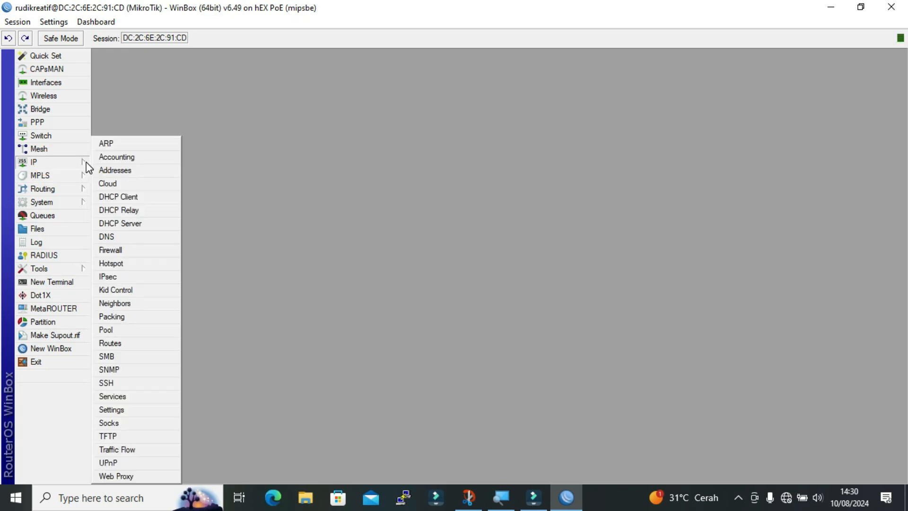
left_click(124, 251)
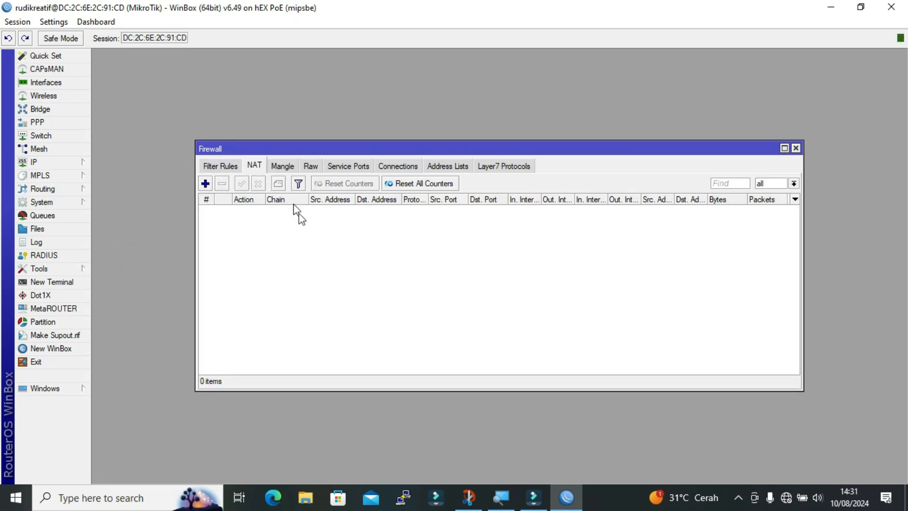
left_click(228, 170)
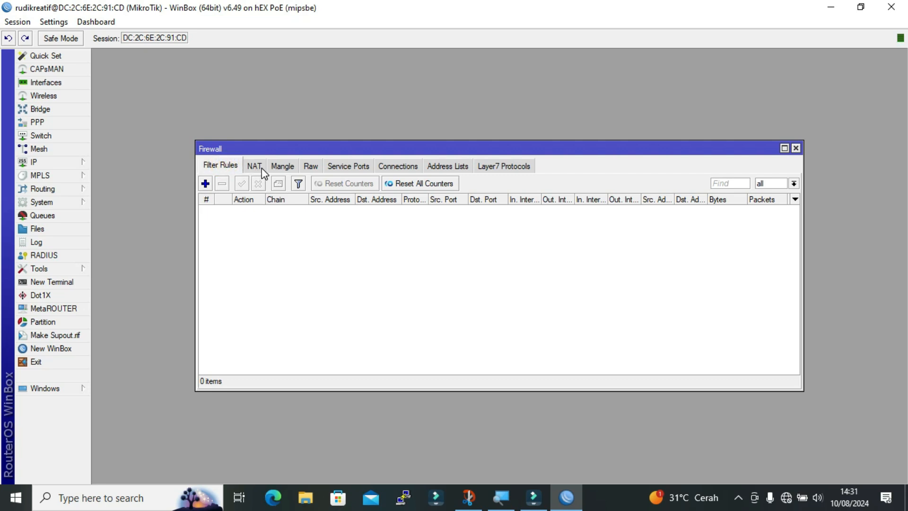
left_click(262, 168)
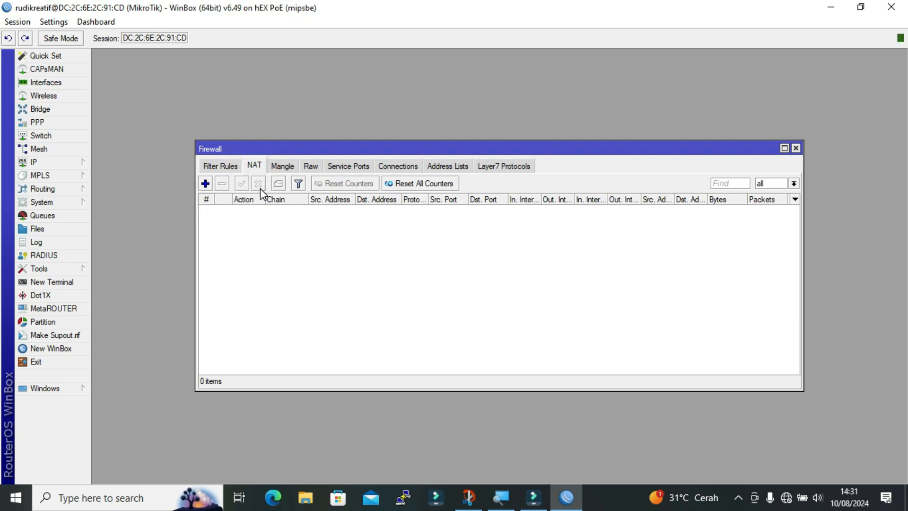
left_click(206, 182)
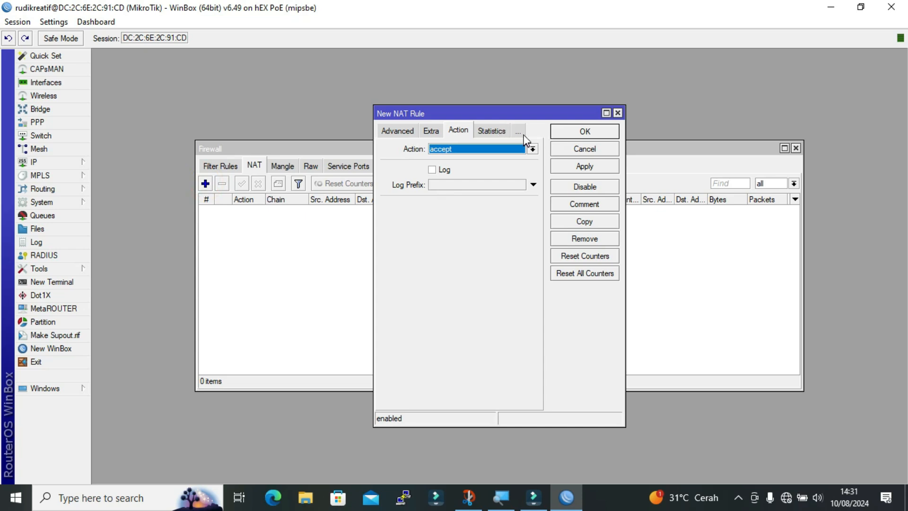
left_click(388, 136)
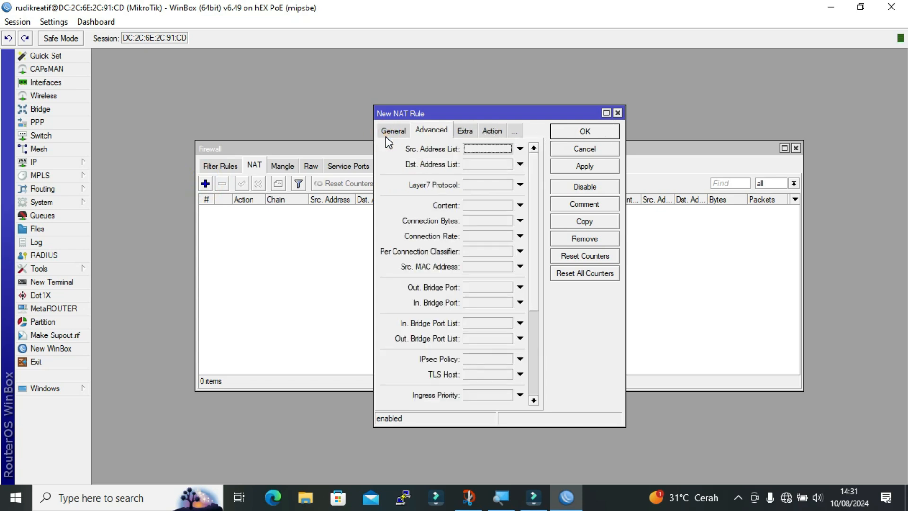
left_click(387, 140)
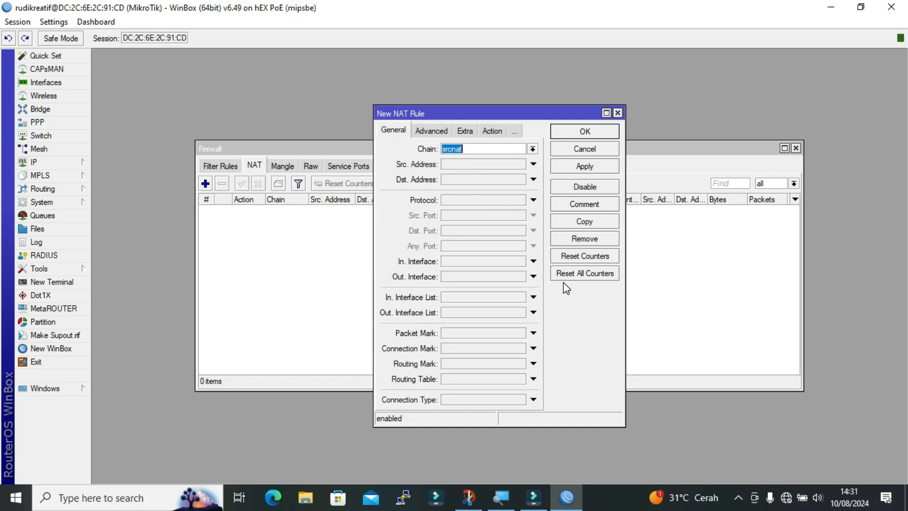
left_click(533, 278)
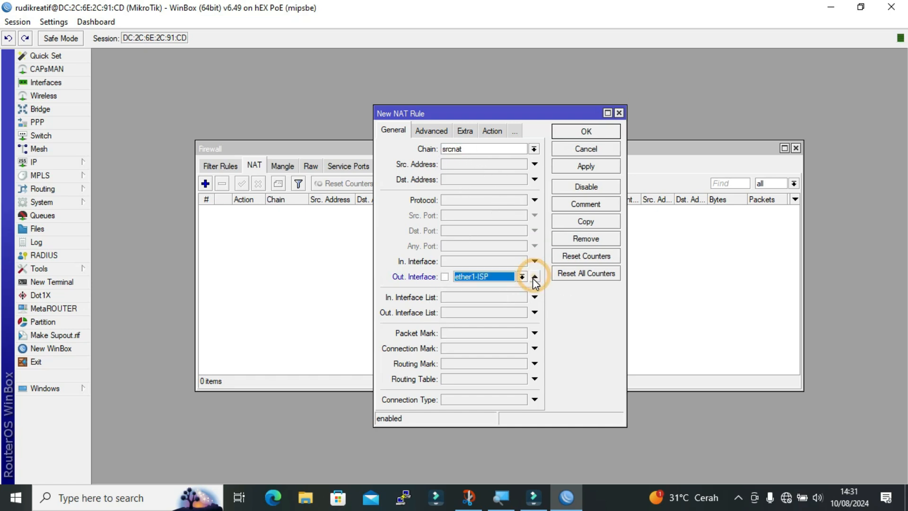
left_click(523, 278)
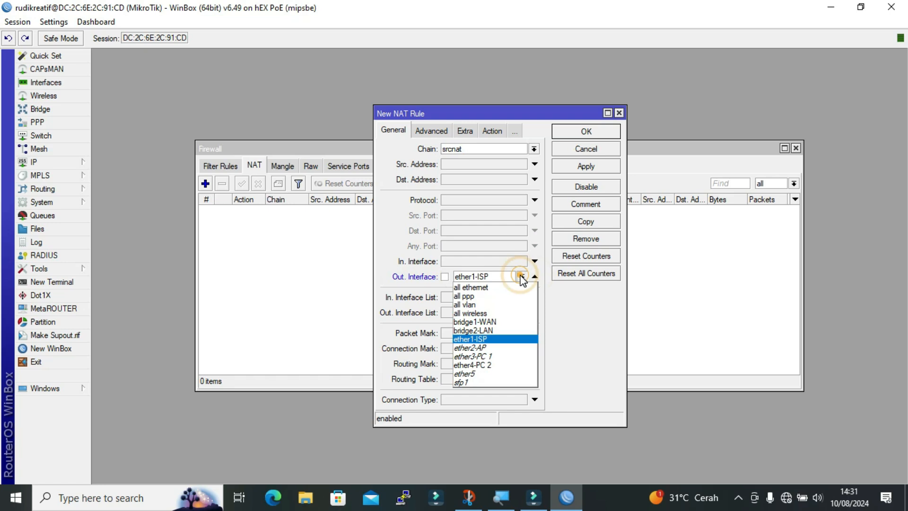
left_click(492, 323)
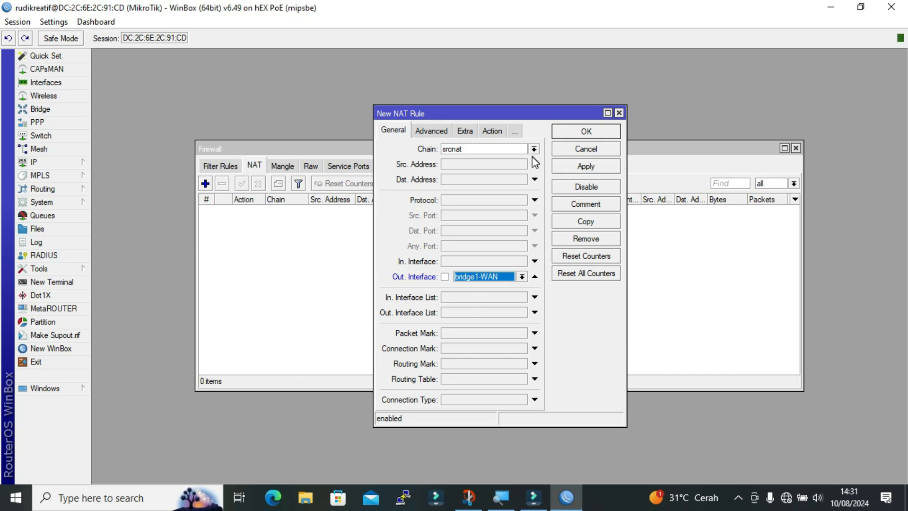
left_click(584, 166)
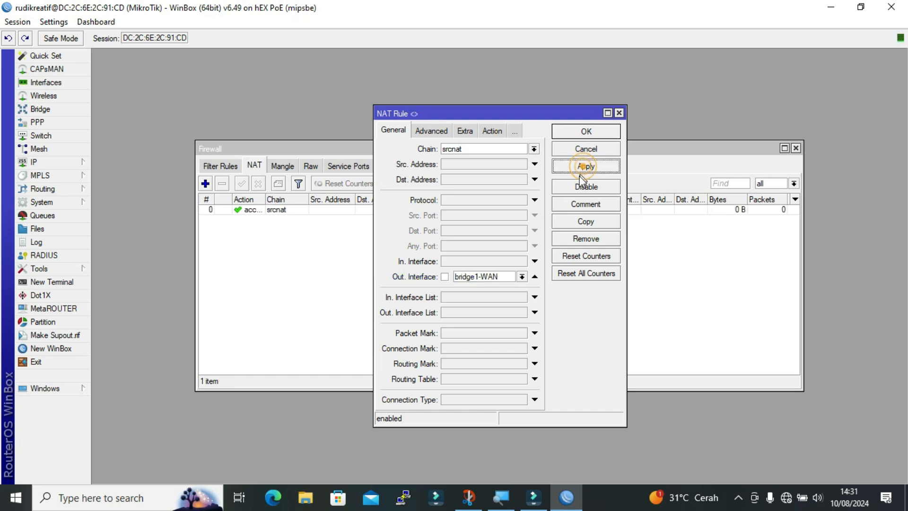
Step: Set the NAT rule's action to masquerade, save the rule and close the firewall window
left_click(492, 132)
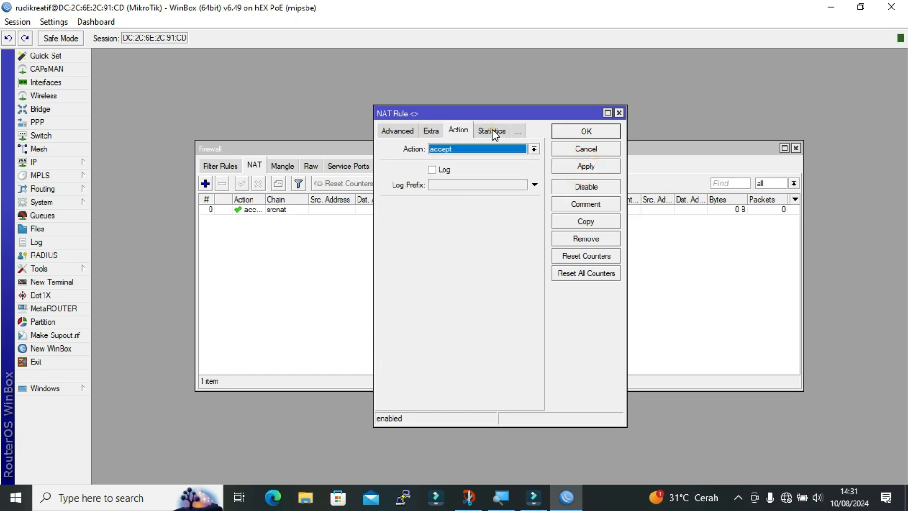
left_click(535, 150)
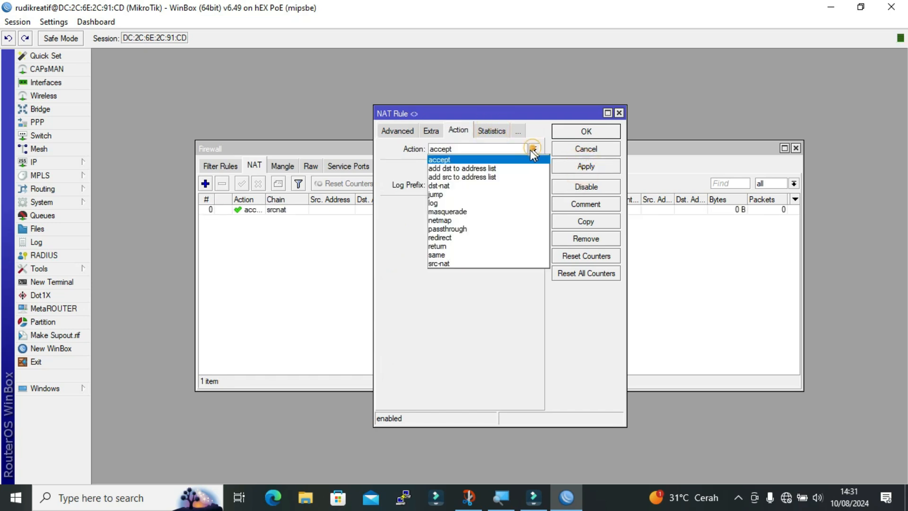
left_click(487, 212)
left_click(602, 165)
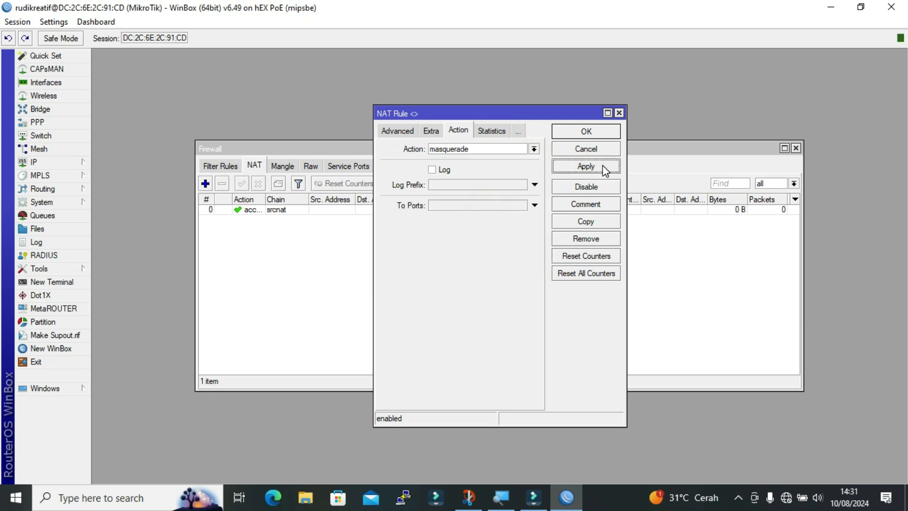
left_click(586, 132)
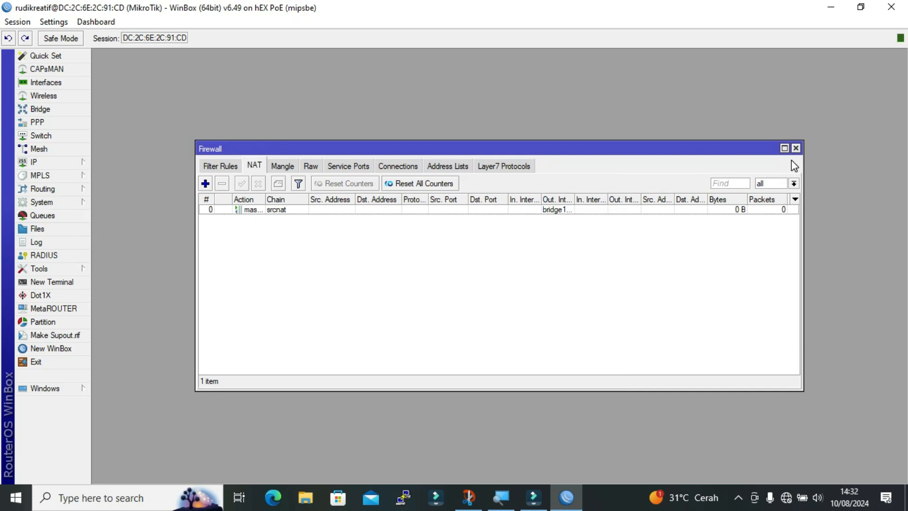
left_click(796, 149)
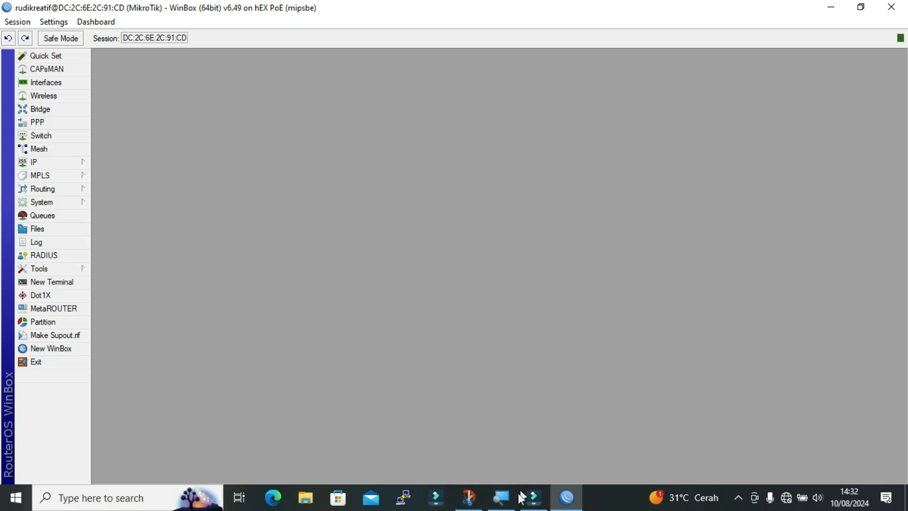
Step: Switch to Snip & Sketch, examine the access point and PCs in the network diagram, and return to WinBox
mouse_move(471, 497)
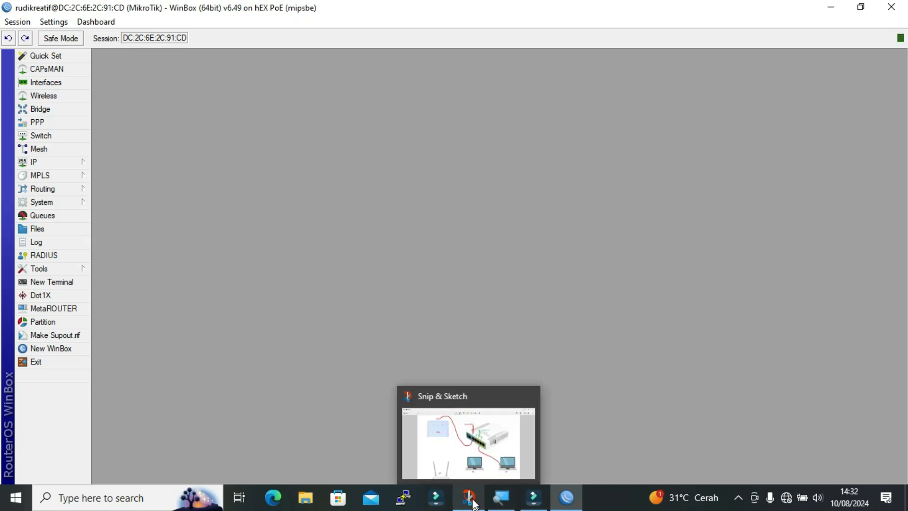
left_click(478, 460)
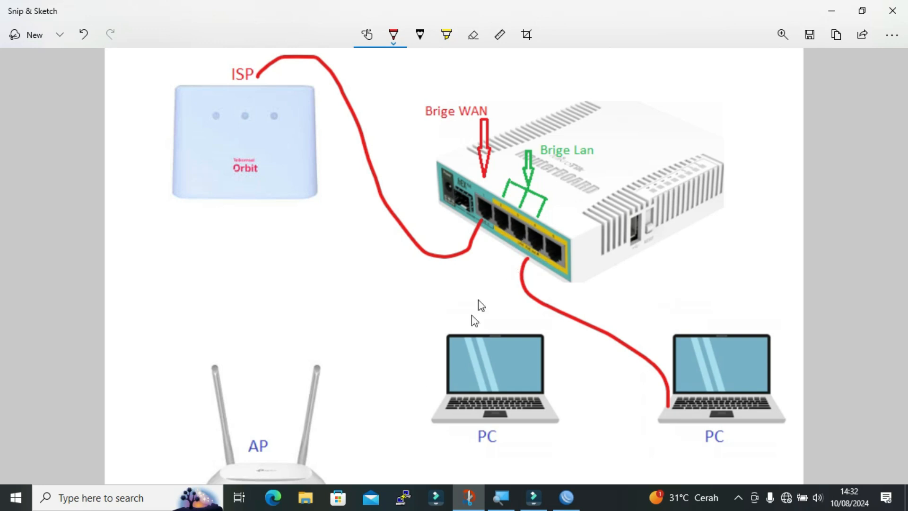
scroll(433, 416, "down", 2)
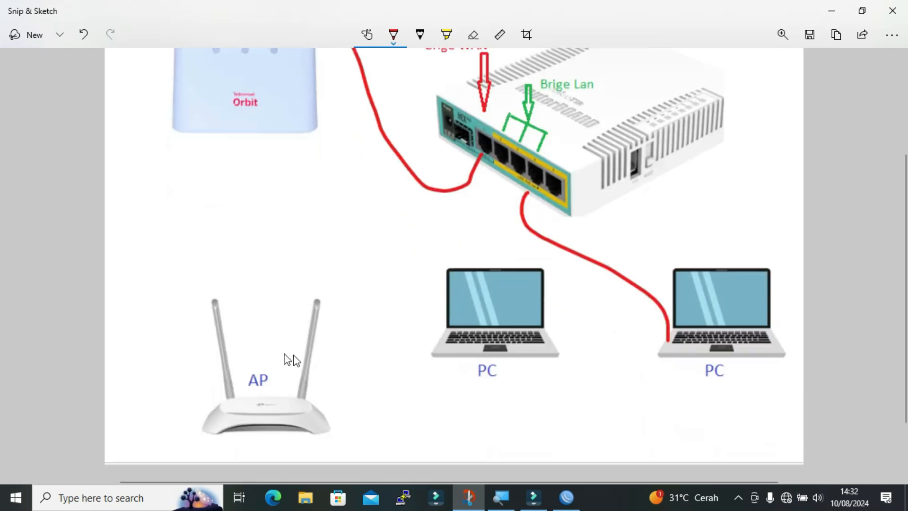
scroll(586, 303, "up", 2)
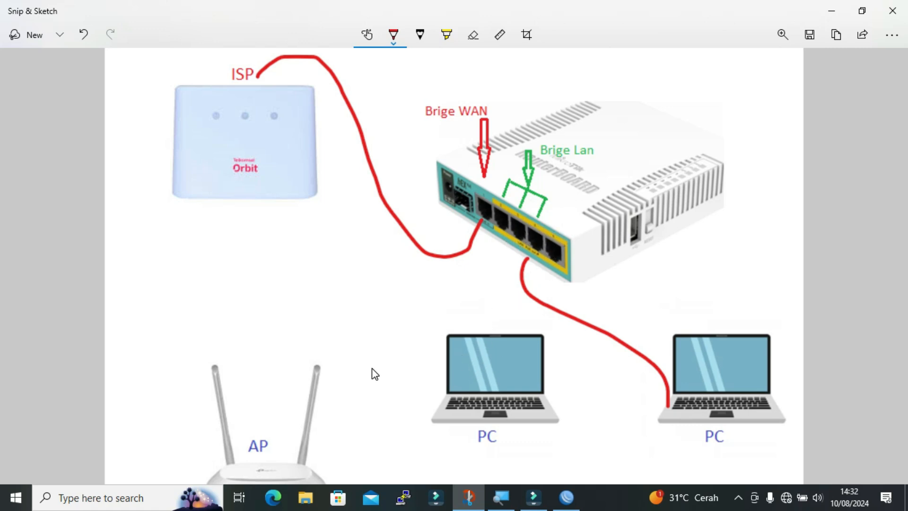
scroll(379, 374, "down", 2)
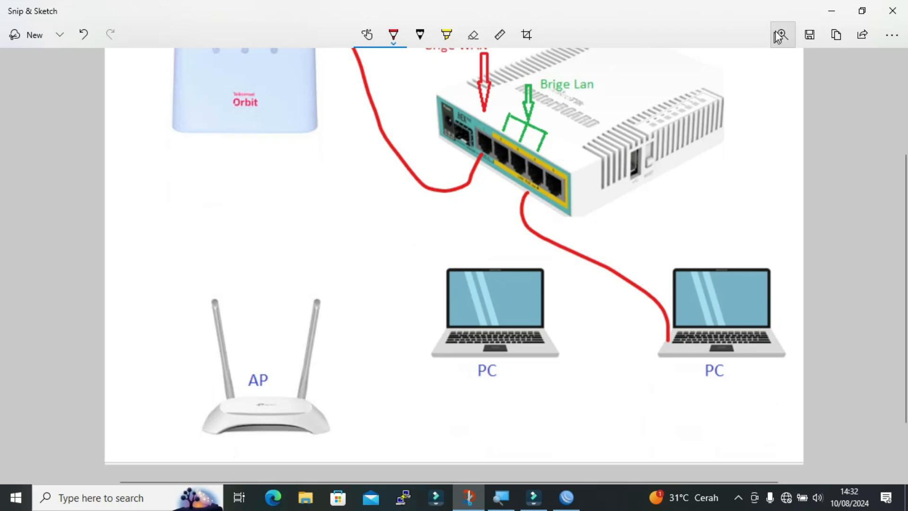
left_click(831, 11)
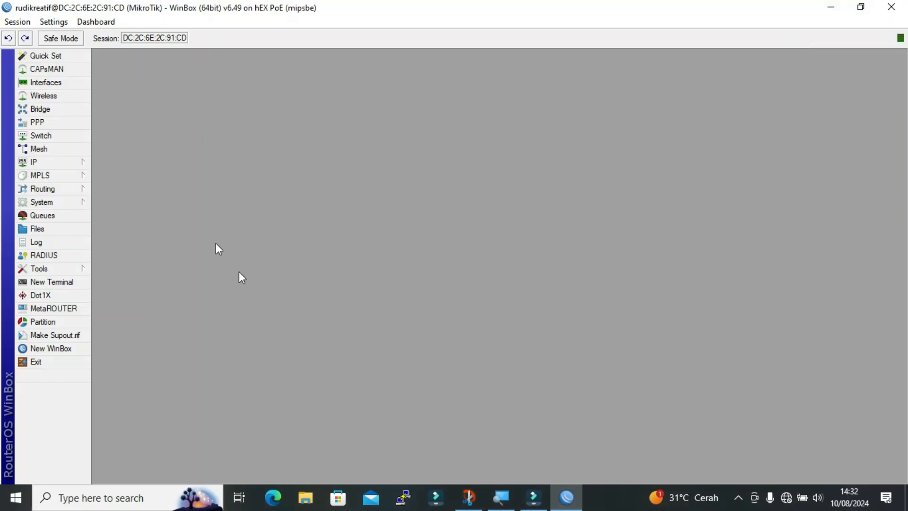
Step: Run DHCP Setup on bridge2-LAN, accepting the address space 10.10.10.0/24 and the gateway 10.10.10.1
left_click(71, 164)
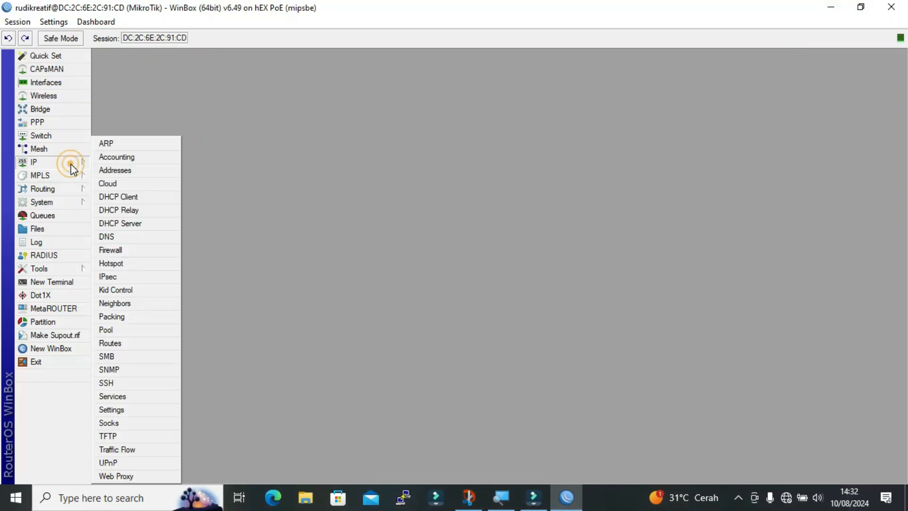
left_click(134, 227)
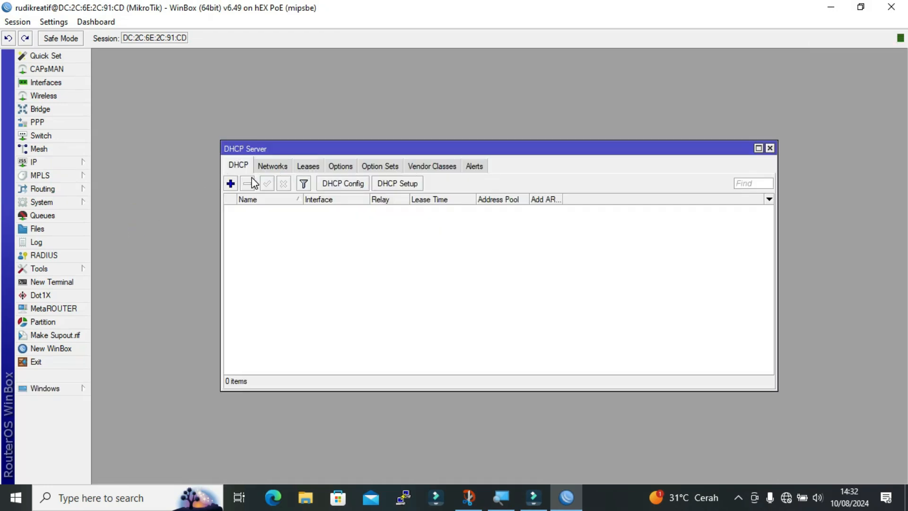
left_click(409, 188)
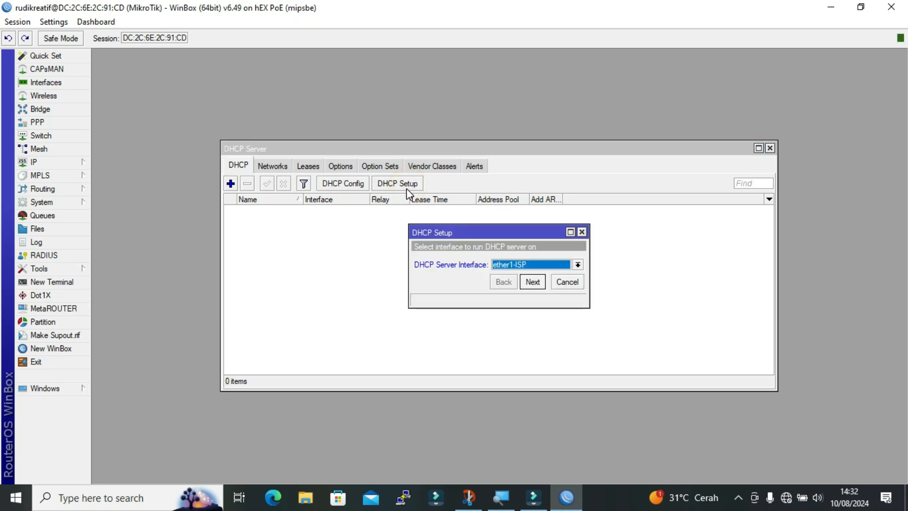
left_click(578, 265)
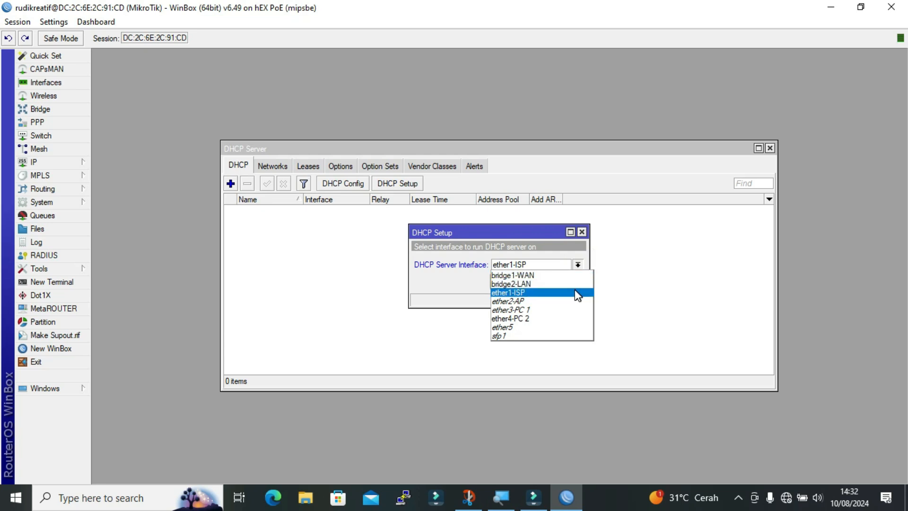
left_click(569, 284)
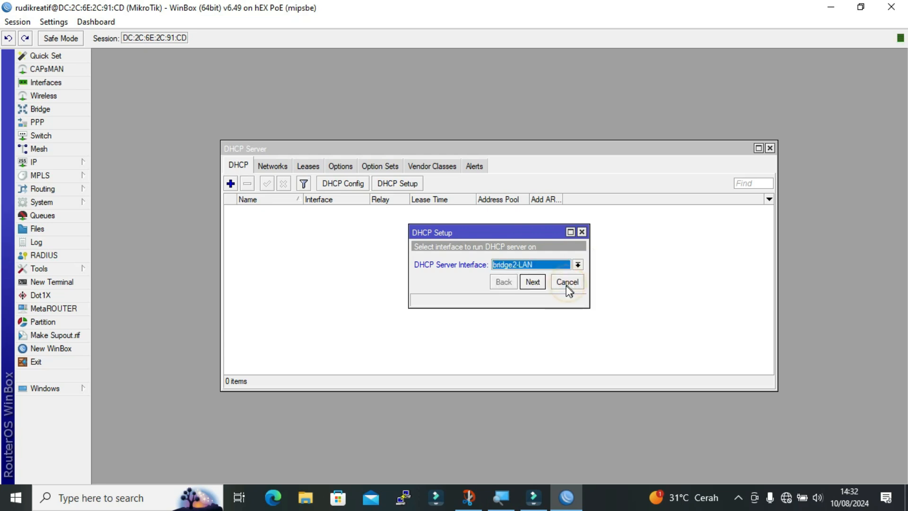
left_click(533, 282)
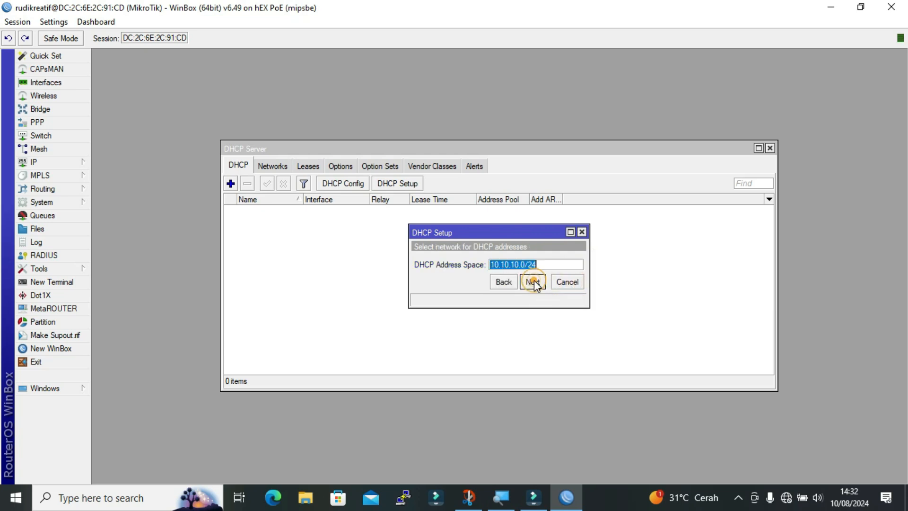
left_click(534, 282)
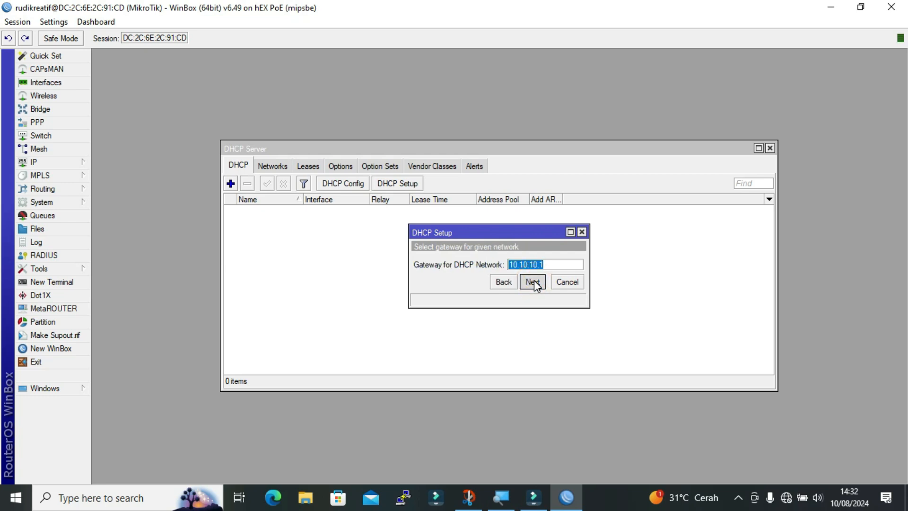
left_click(533, 282)
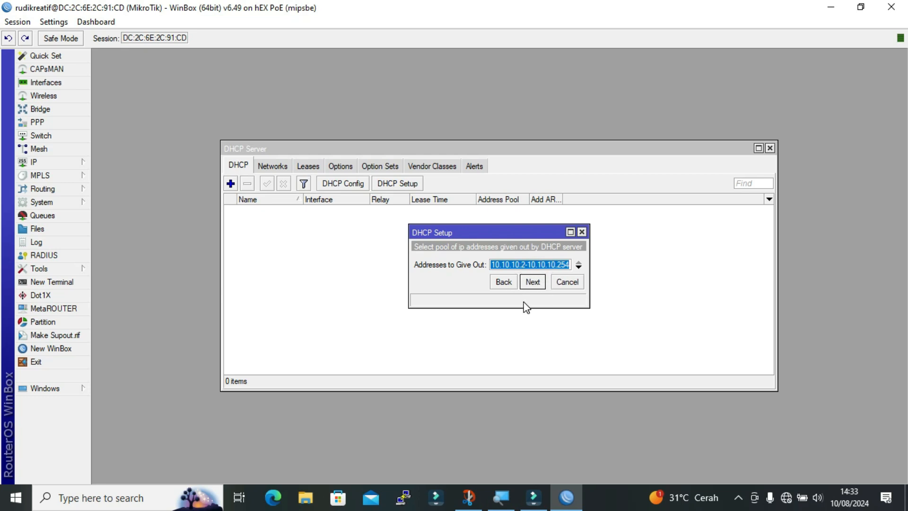
Step: Set the DHCP addresses to give out to 10.10.10.50-10.10.10.254 and continue the setup
left_click(527, 267)
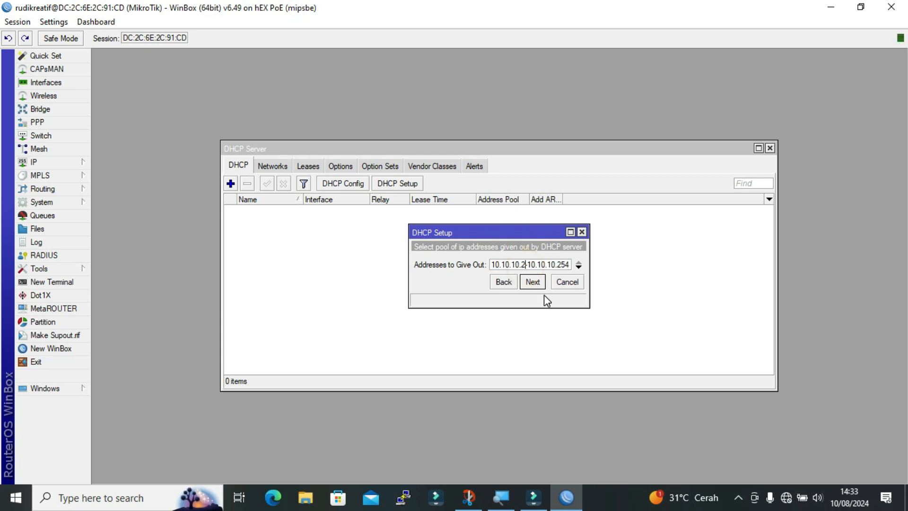
key("BackSpace")
type("50")
left_click(533, 282)
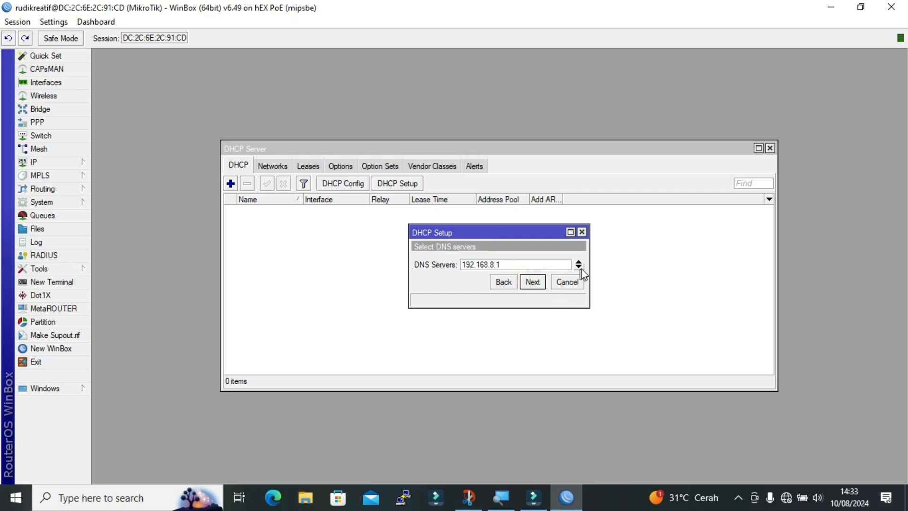
Step: Replace the suggested DNS servers in the DHCP setup with 8.8.8.8
left_click(579, 267)
left_click(522, 279)
key("BackSpace")
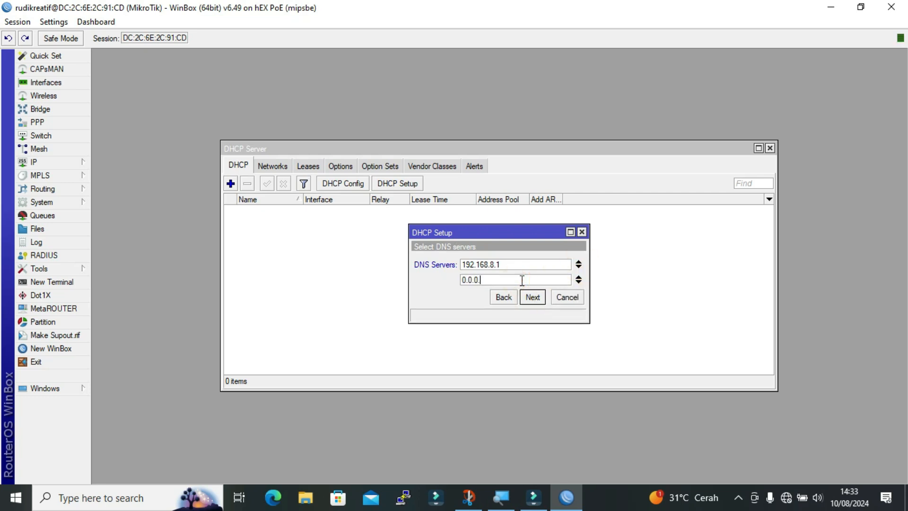
key("BackSpace")
key("BackSpace")
key("BackSpace")
key("BackSpace")
key("BackSpace")
key("BackSpace")
key("BackSpace")
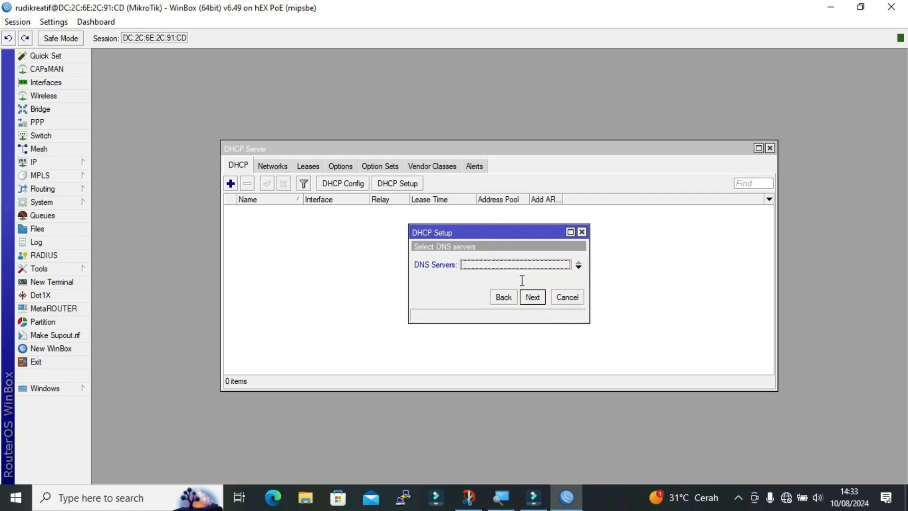
type("8.8.8.8")
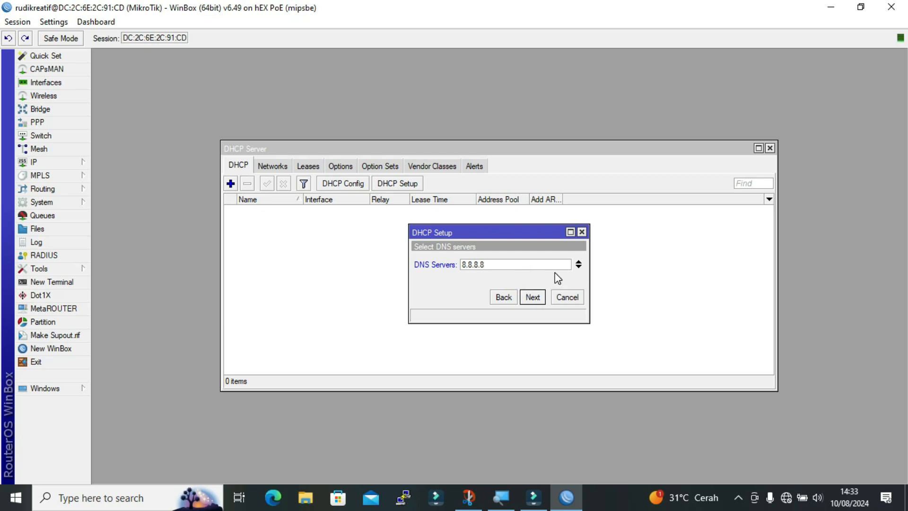
Step: Add 8.8.4.4 as the second DNS server and continue the DHCP setup
left_click(578, 268)
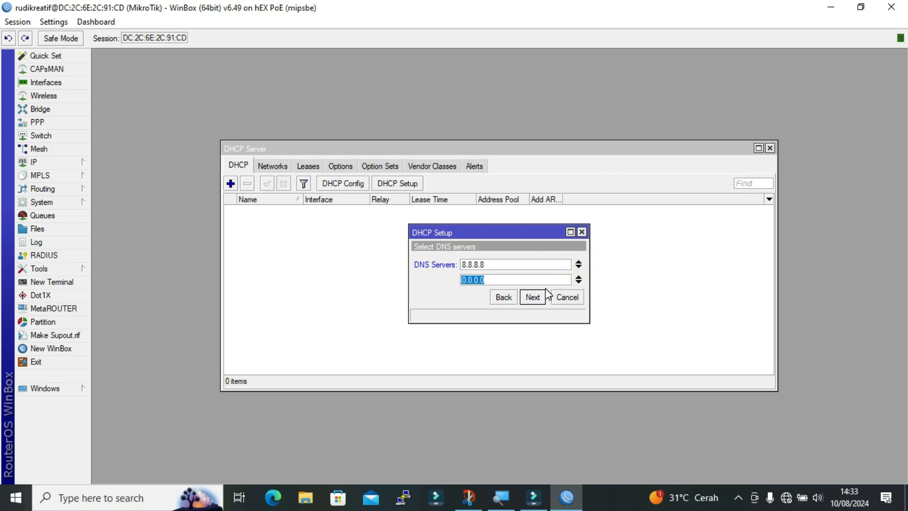
key("BackSpace")
type("8.8.4.4")
left_click(532, 298)
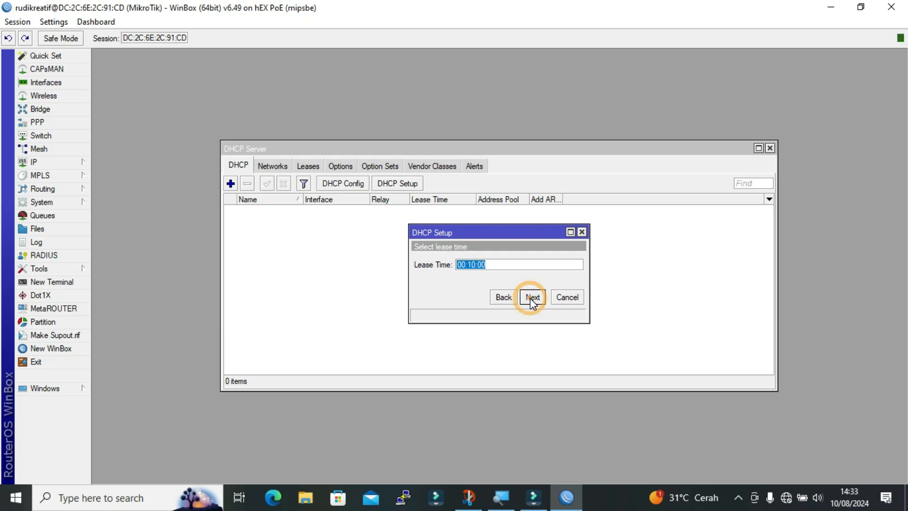
Step: Accept the 00:10:00 lease time to finish the DHCP setup, and close the DHCP server window
left_click(533, 298)
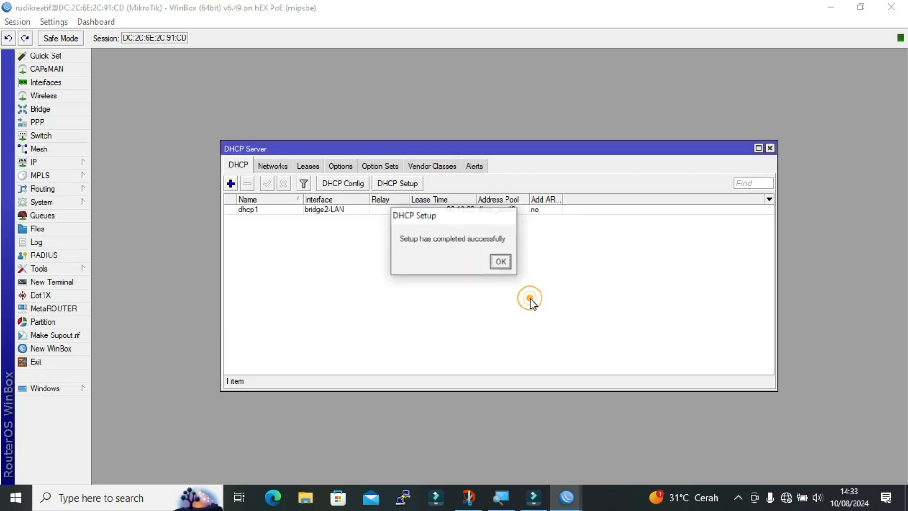
left_click(500, 260)
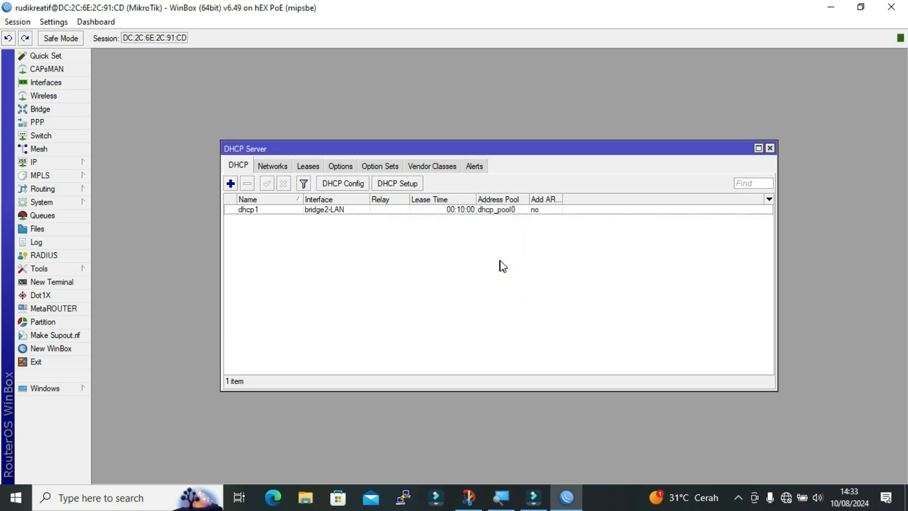
left_click(770, 149)
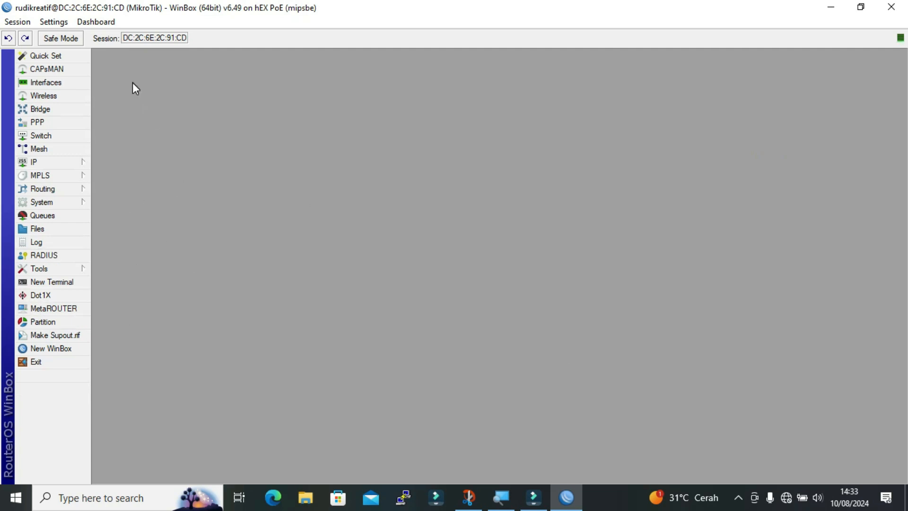
Step: Reboot the router and cancel the automatic reconnection
left_click(58, 163)
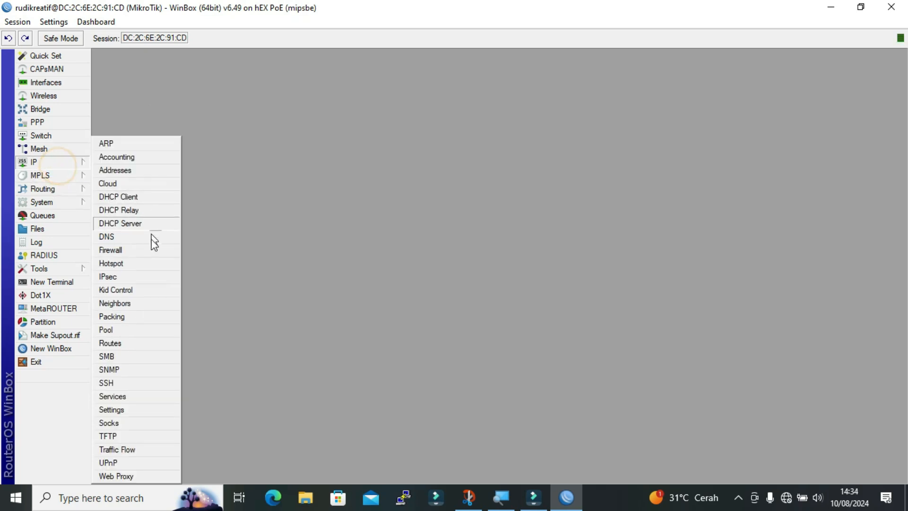
left_click(58, 205)
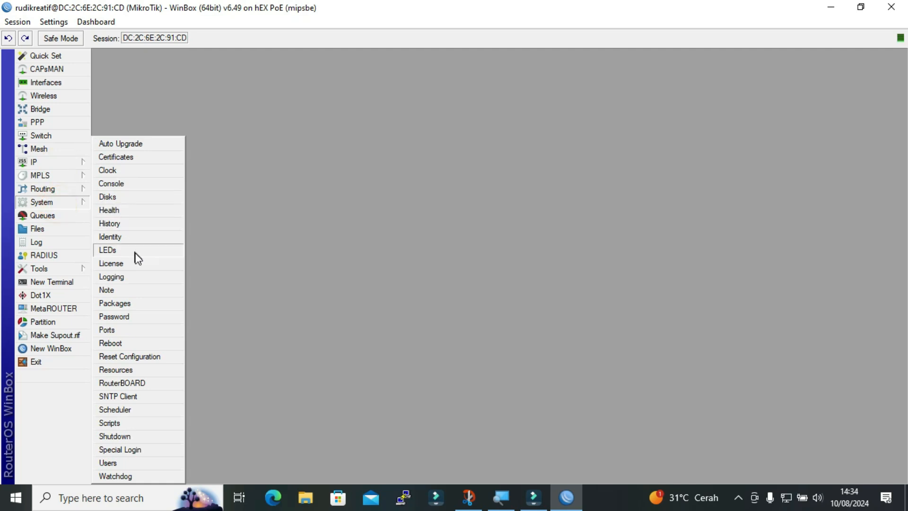
left_click(113, 344)
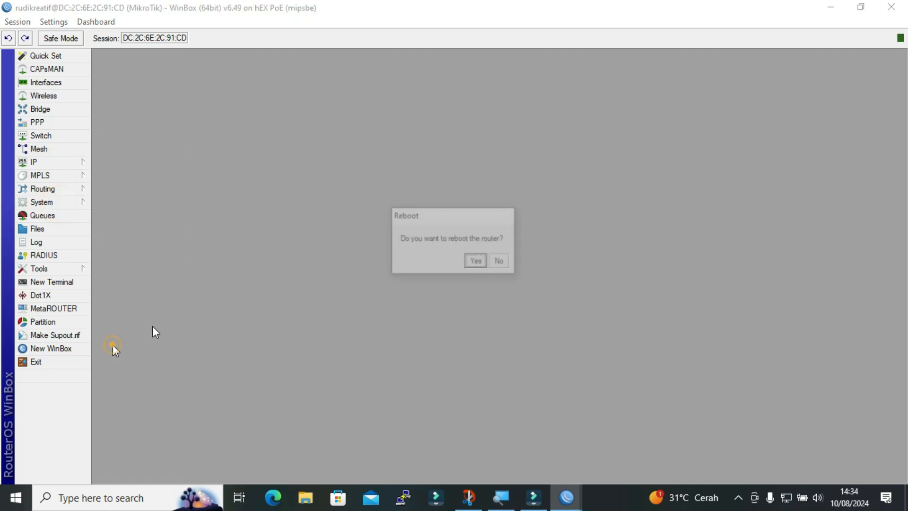
left_click(477, 263)
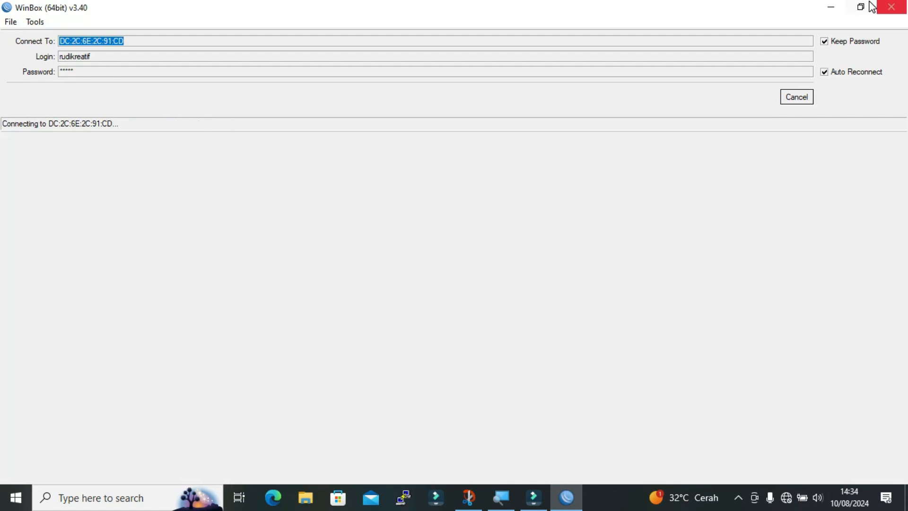
left_click(798, 98)
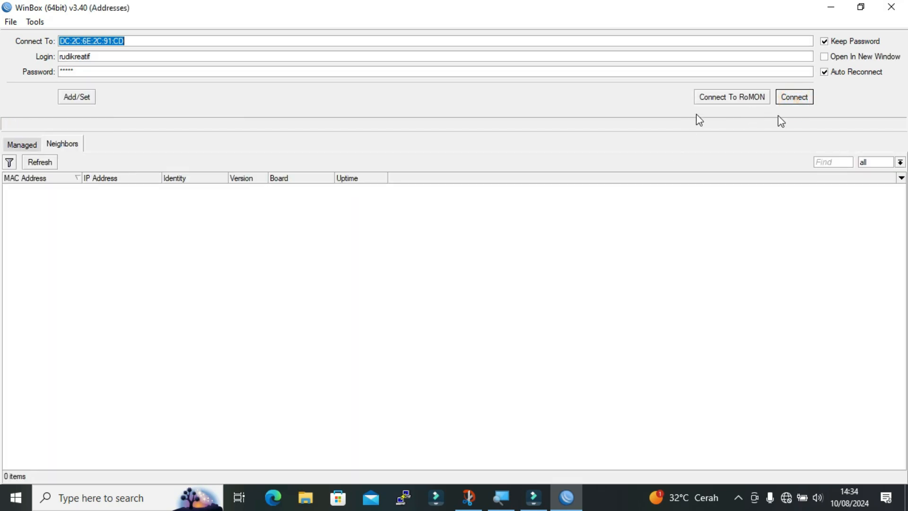
Step: Refresh the list of neighboring devices, select the MikroTik router at 10.10.10.1 and connect to it
left_click(23, 150)
left_click(64, 147)
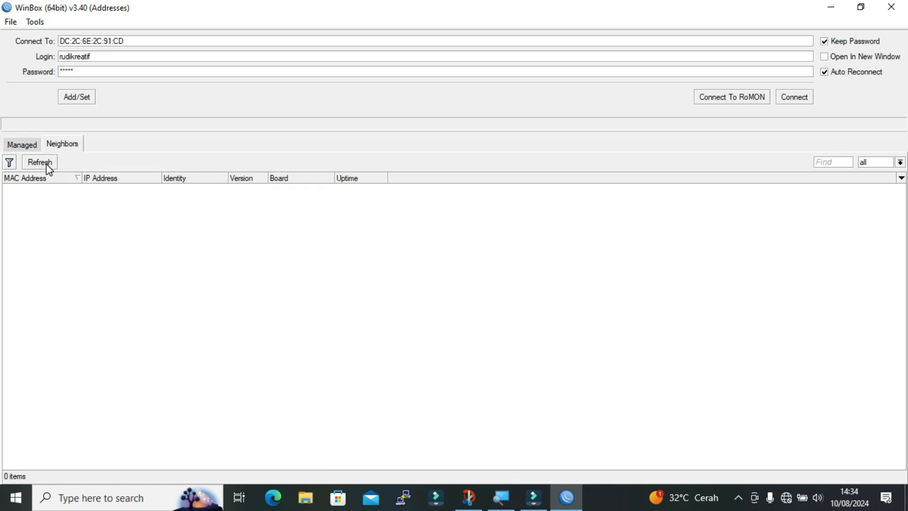
left_click(21, 149)
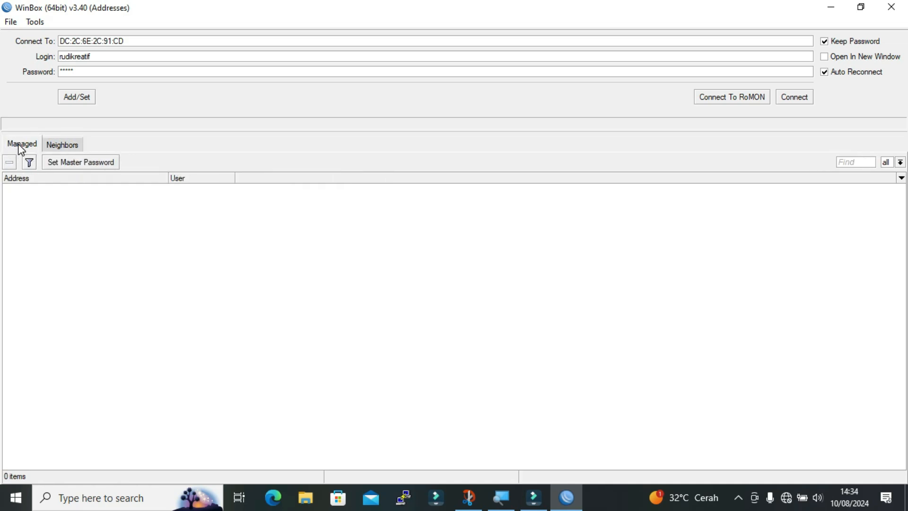
left_click(62, 148)
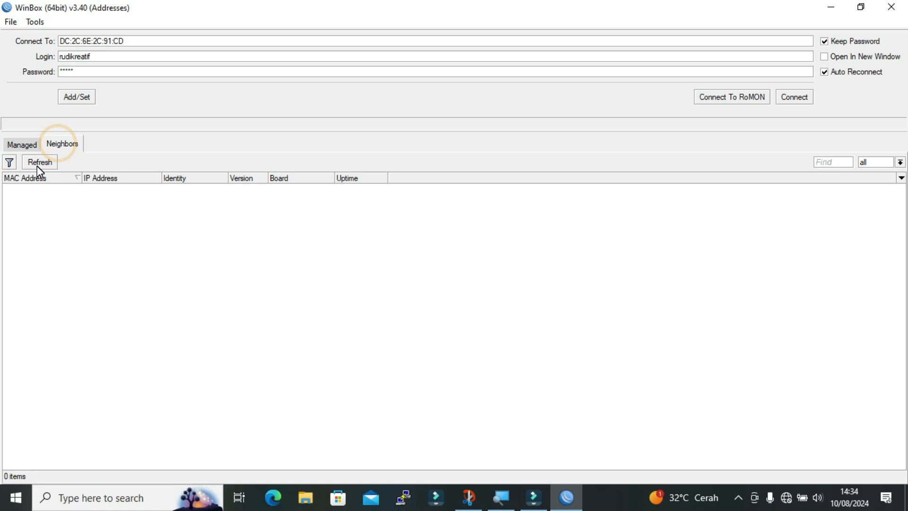
left_click(23, 146)
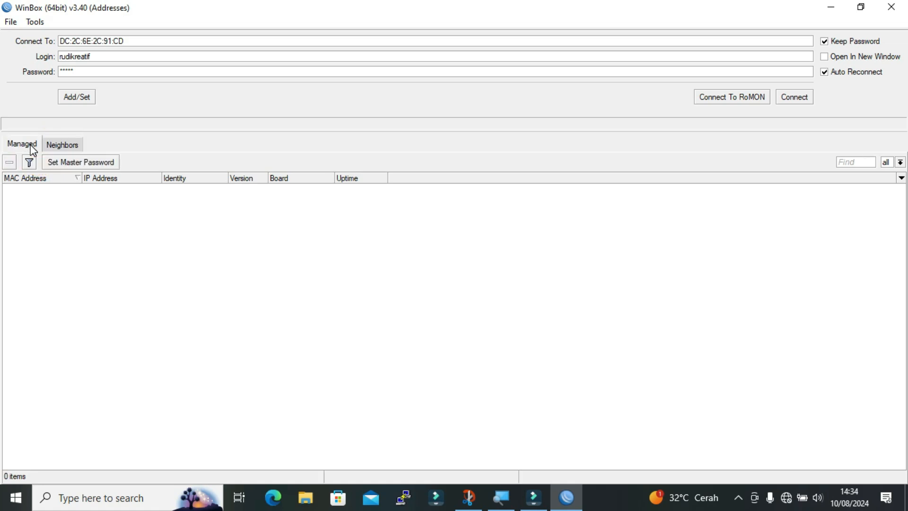
left_click(50, 147)
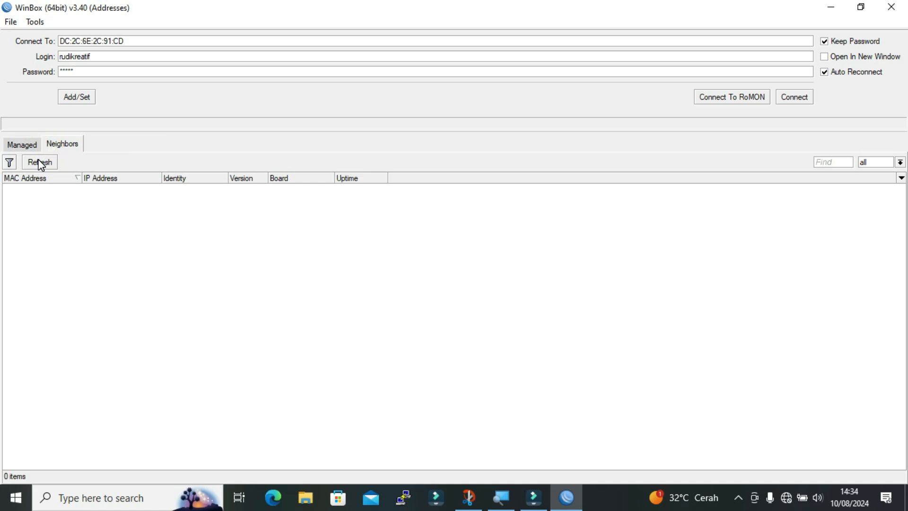
left_click(39, 162)
left_click(48, 188)
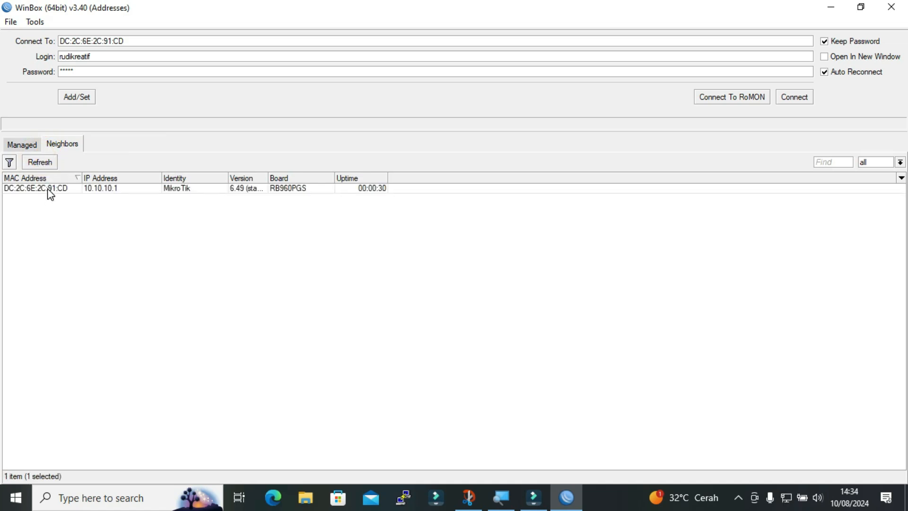
left_click(50, 189)
left_click(793, 97)
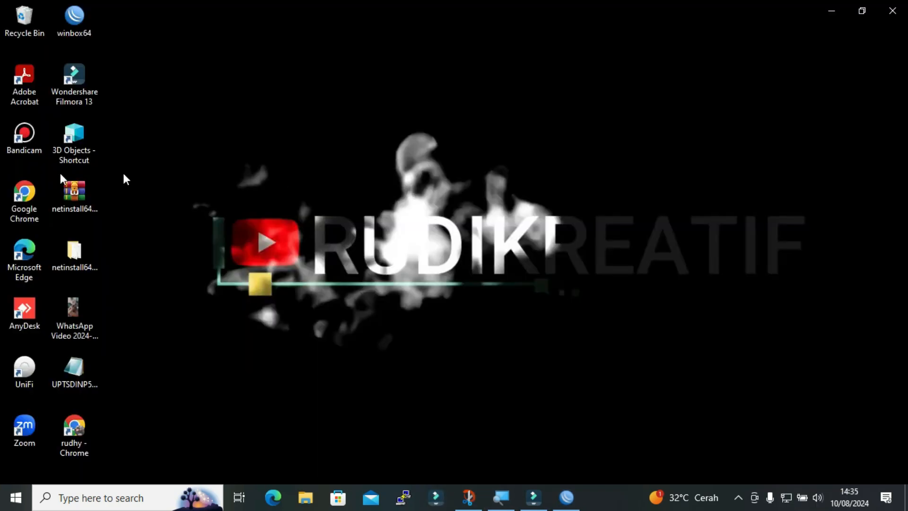
Step: Open Google Chrome with the first profile and browse the Rudikreatif YouTube channel's videos to test the internet connection
double_click(24, 195)
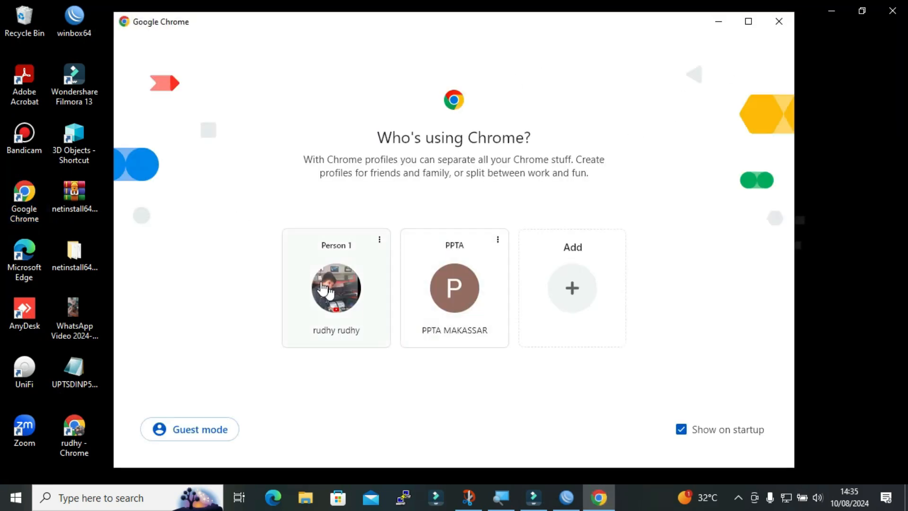
left_click(321, 287)
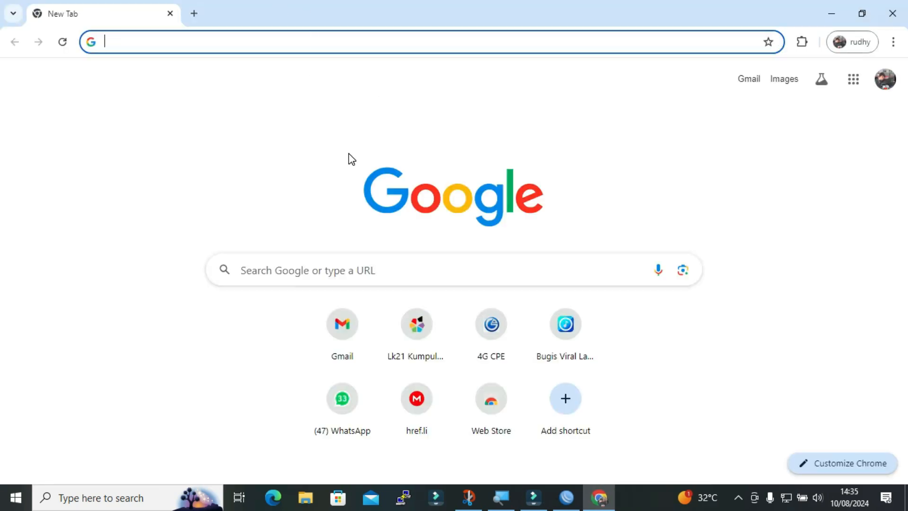
left_click(343, 45)
type("y")
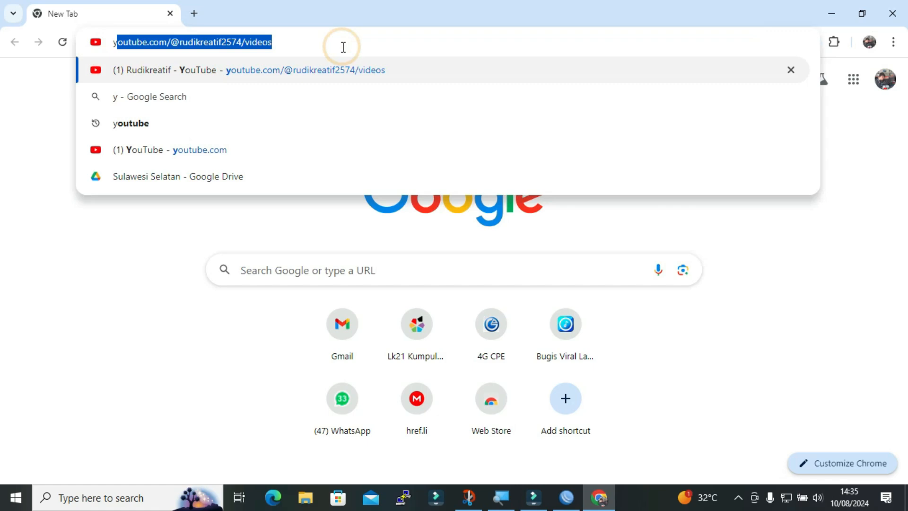
type("o")
left_click(316, 75)
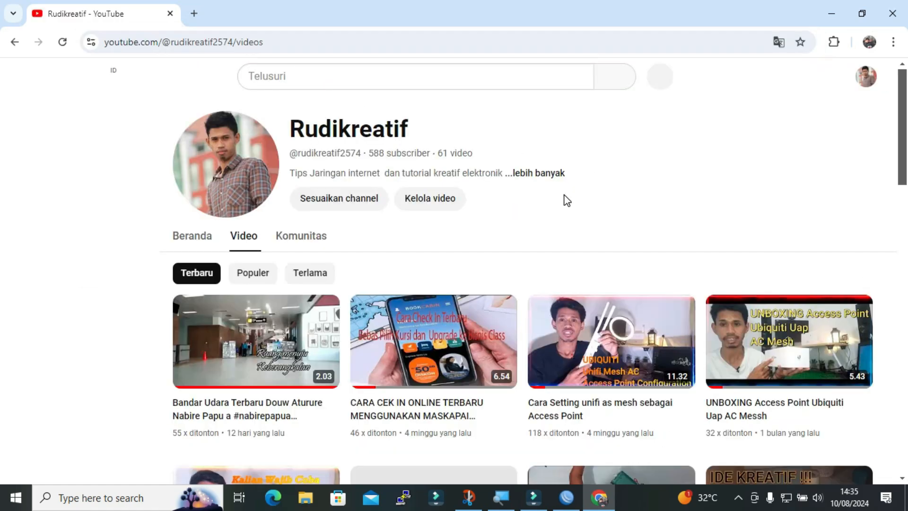
scroll(566, 201, "down", 10)
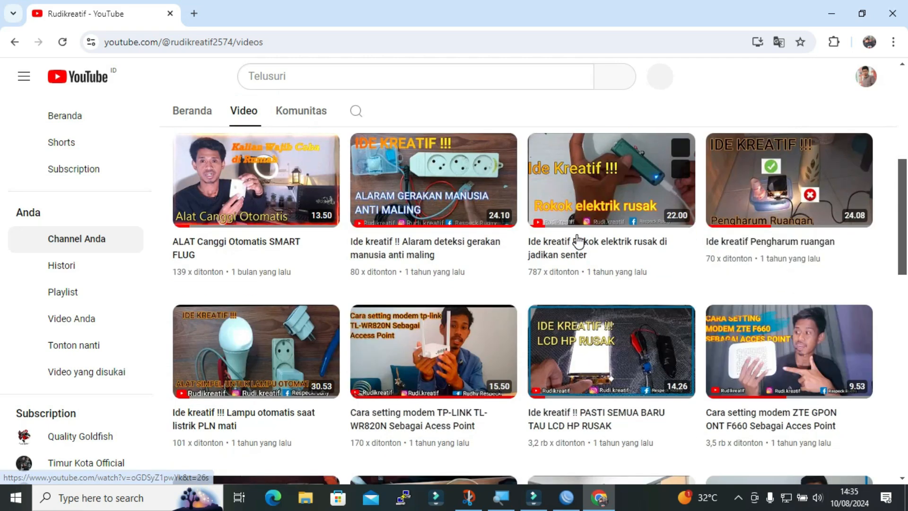
scroll(580, 248, "up", 10)
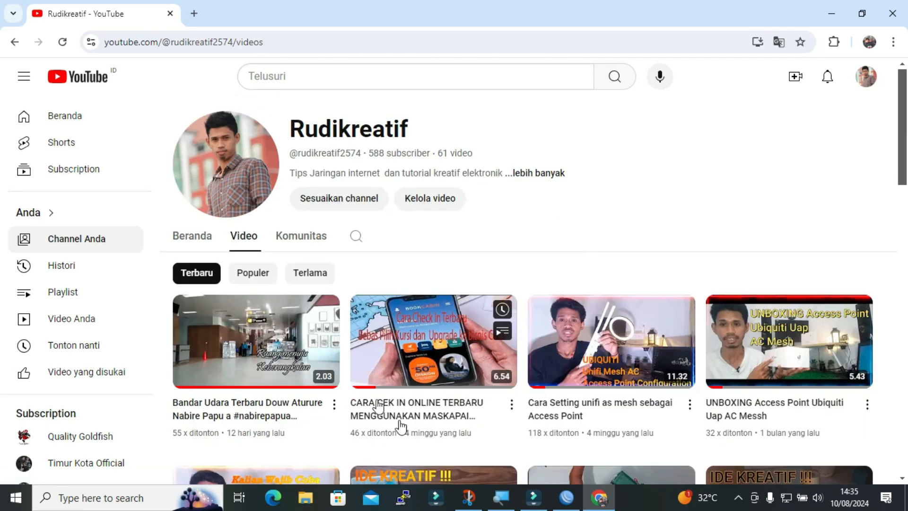
Step: Switch to Snip & Sketch and highlight a yellow cable from the router's second Ethernet port to the AP in the network diagram
left_click(468, 498)
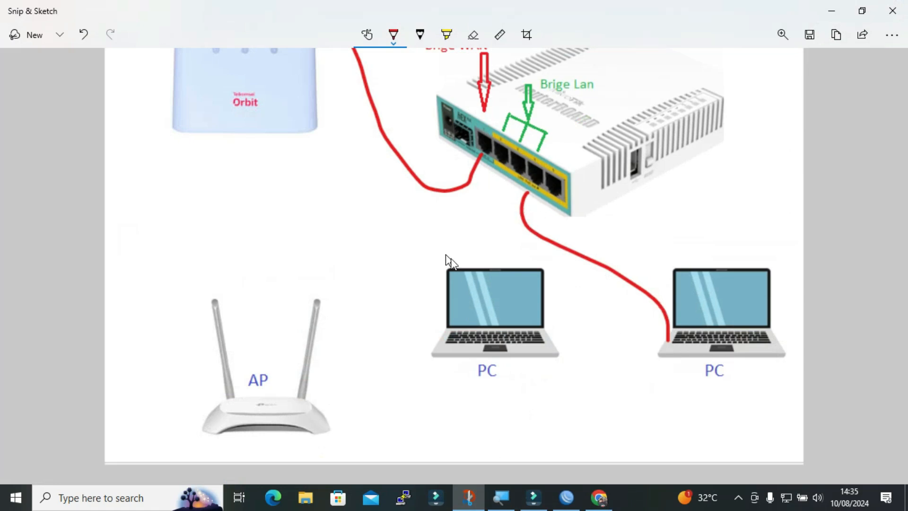
scroll(426, 180, "up", 2)
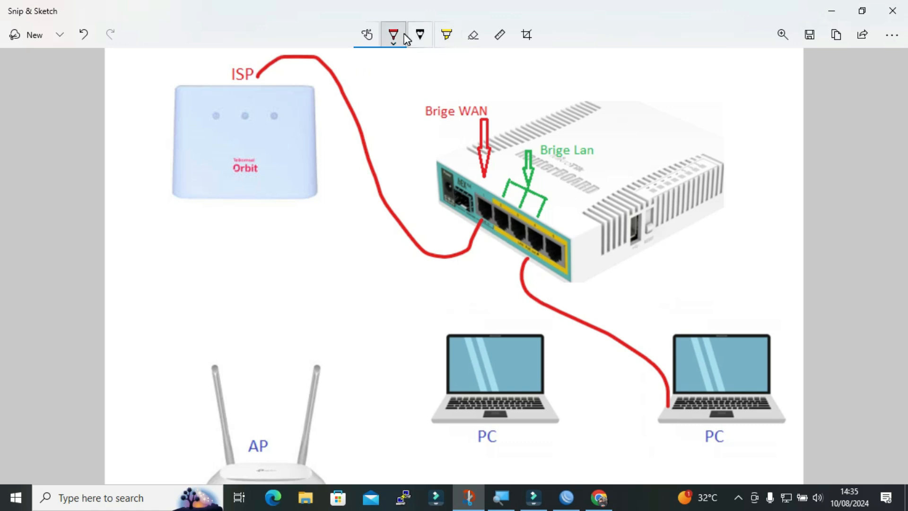
left_click(441, 40)
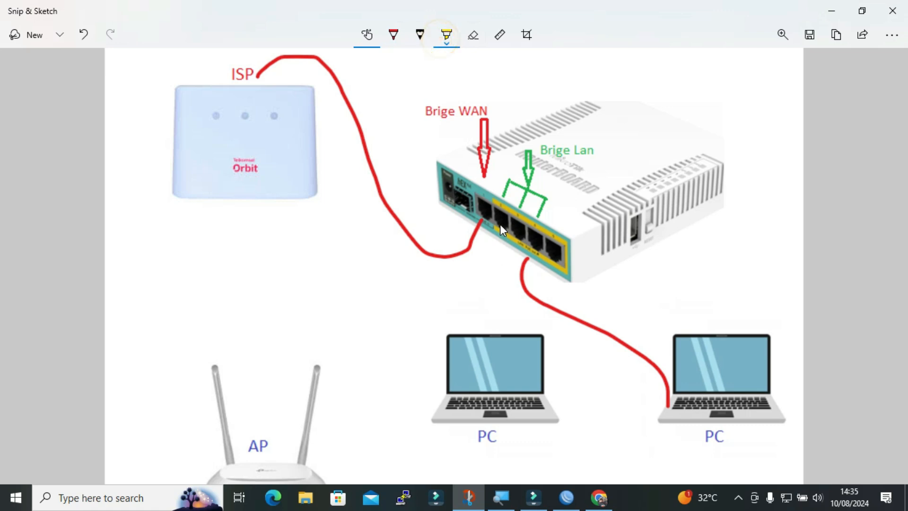
mouse_move(501, 224)
left_mouse_down()
mouse_move(490, 288)
mouse_move(348, 367)
mouse_move(251, 371)
mouse_move(250, 454)
left_mouse_up()
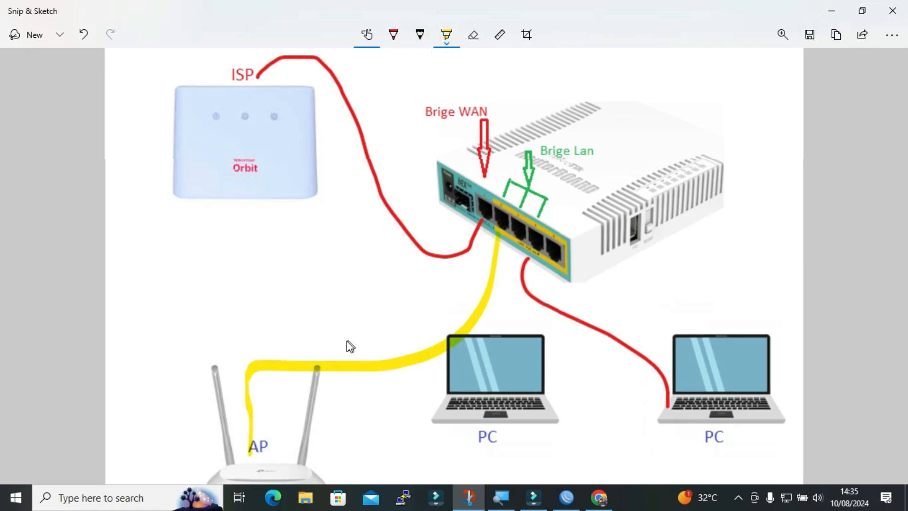